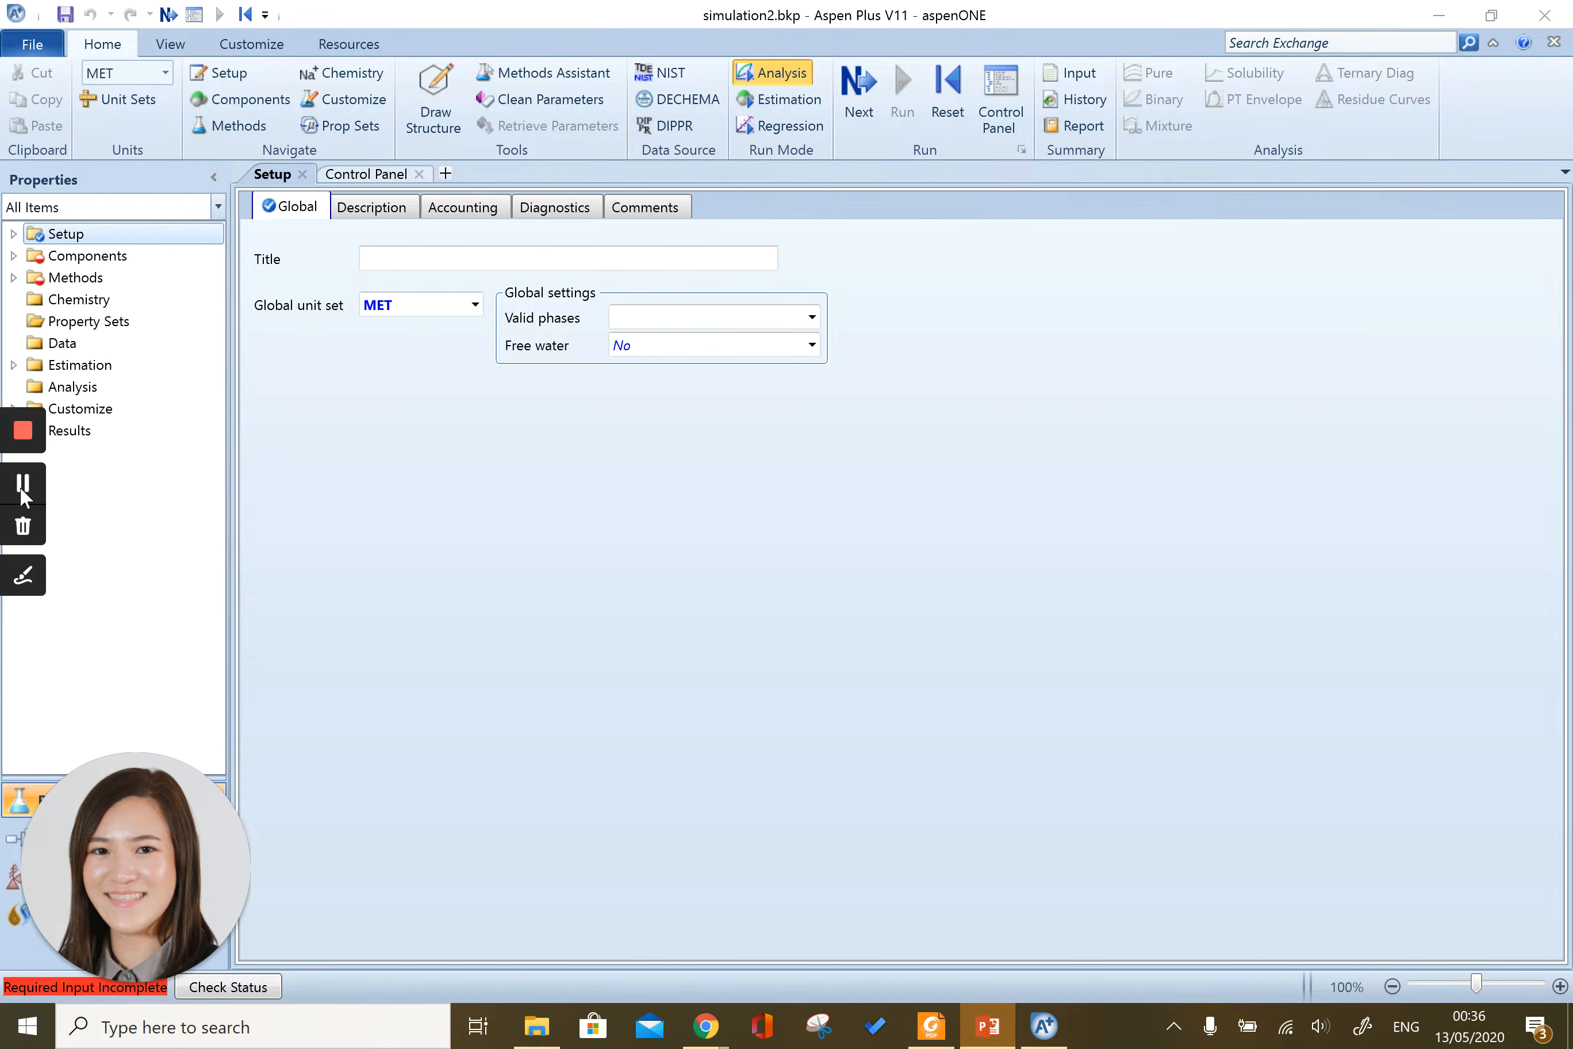
Expand the Setup section and open its Specifications form to check the global settings.
click(71, 237)
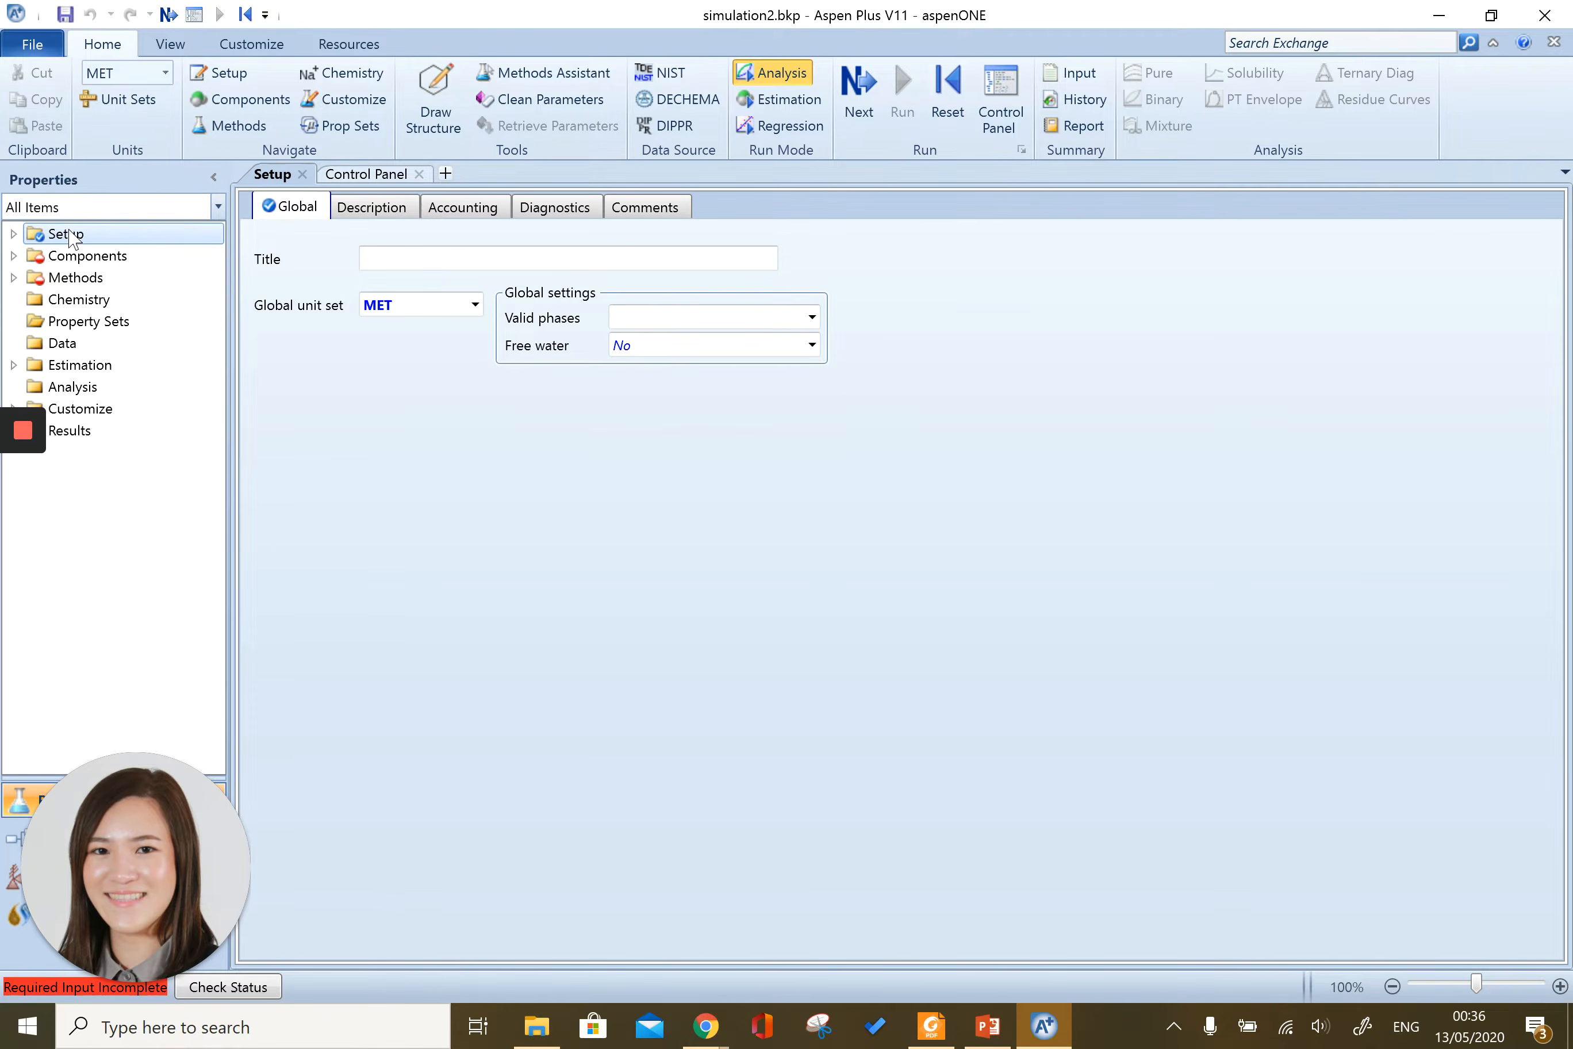
double_click(68, 234)
click(150, 254)
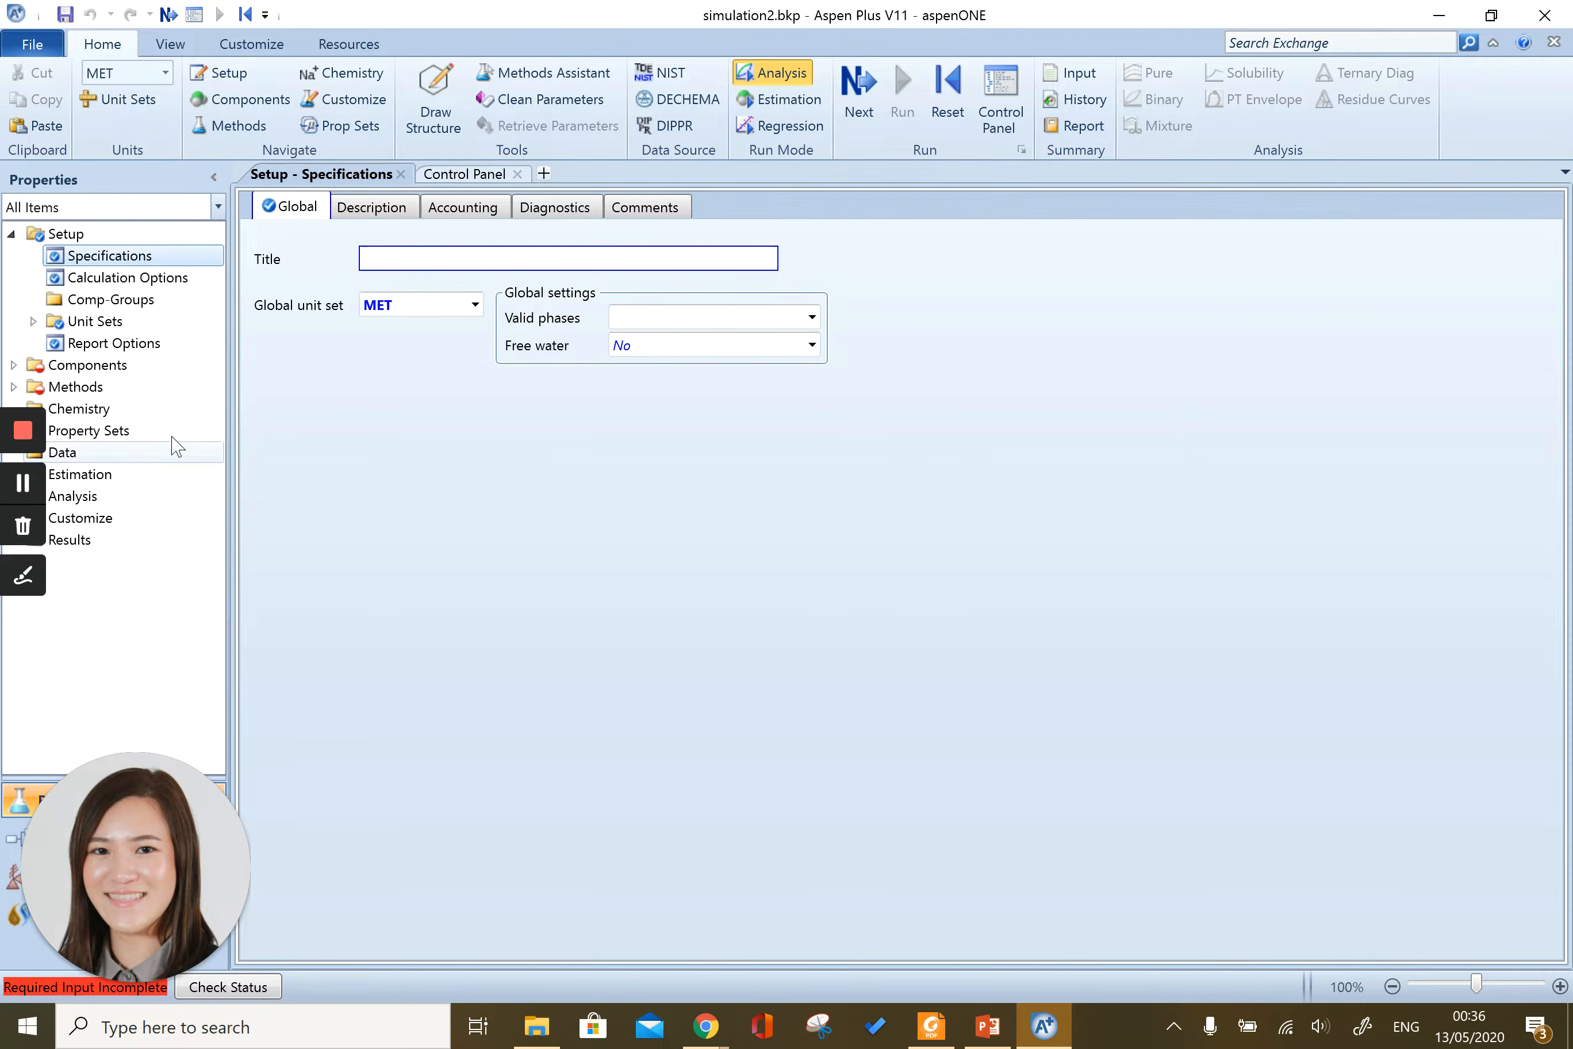
Add CO, H2O, CO2 and H2 to the component selection list, accepting the parameter update.
click(870, 107)
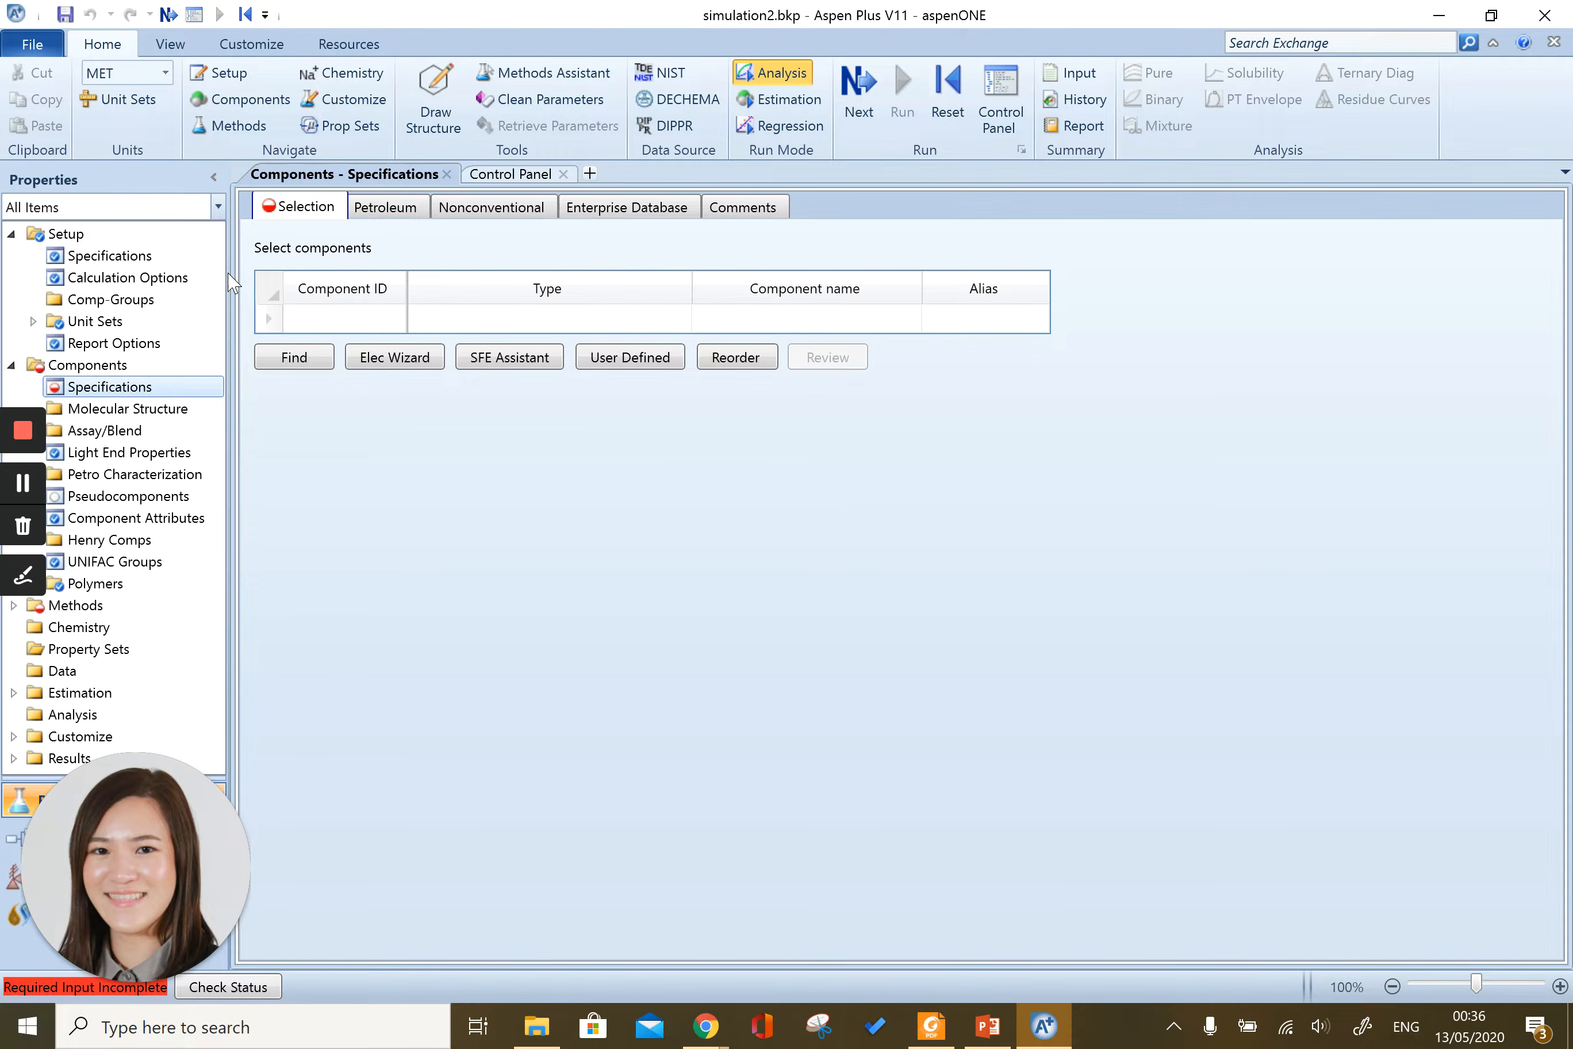
click(359, 320)
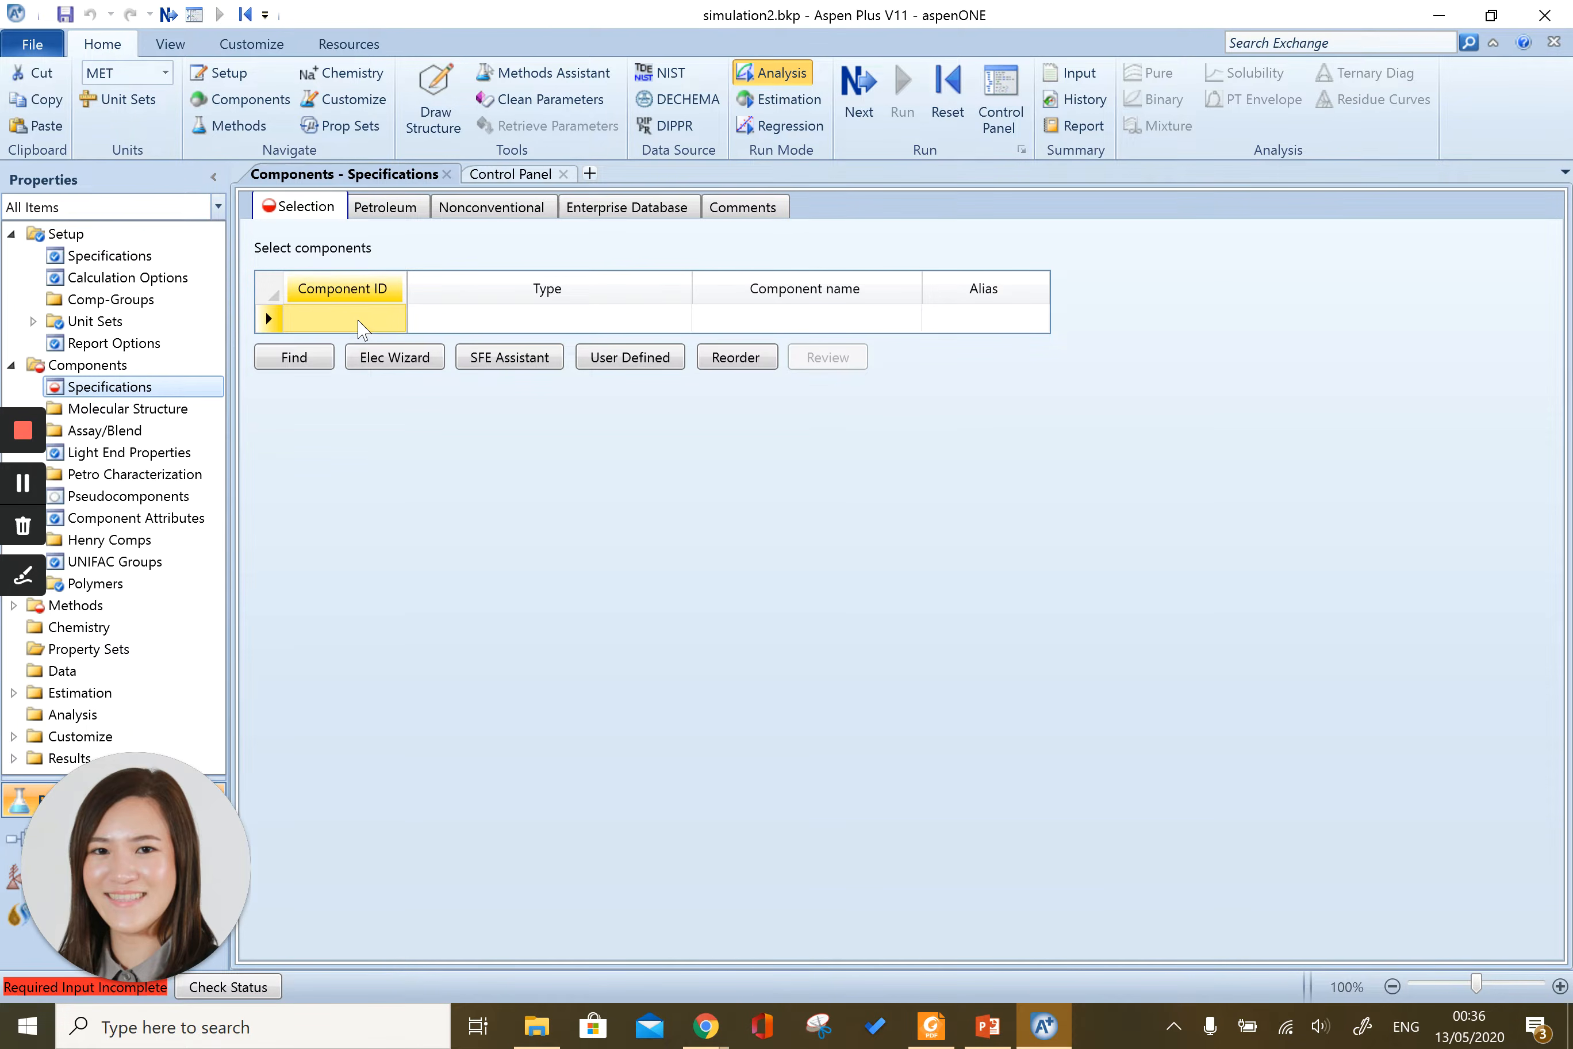
text(CO)
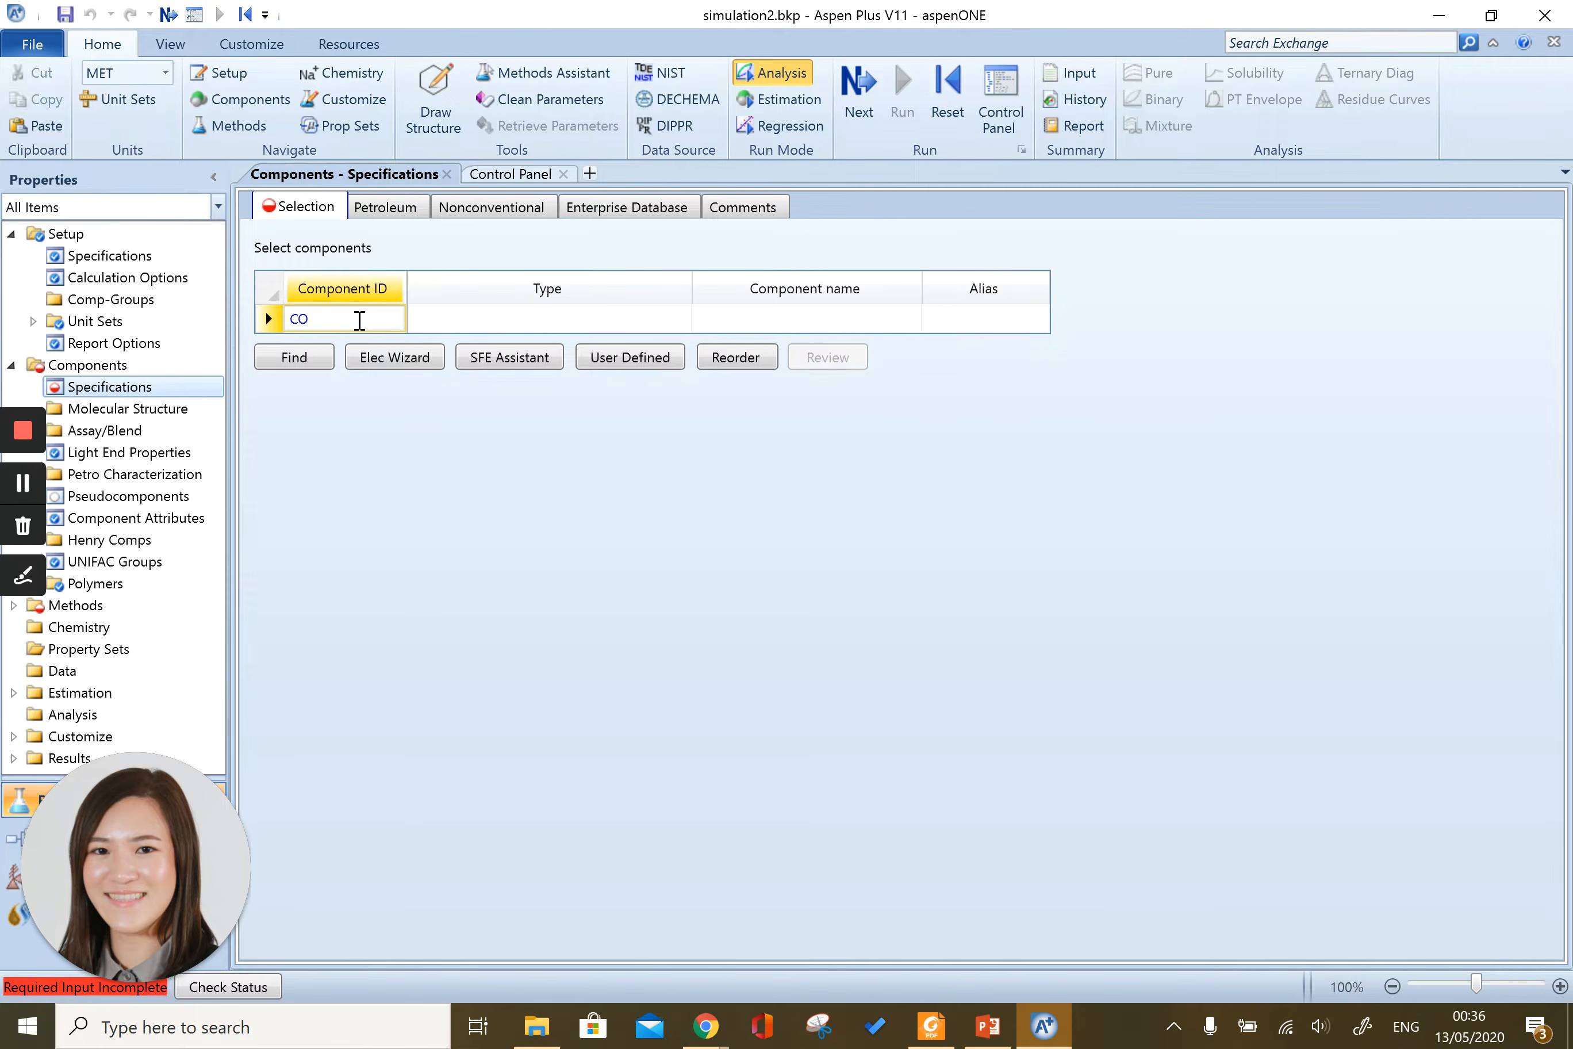
key(Return)
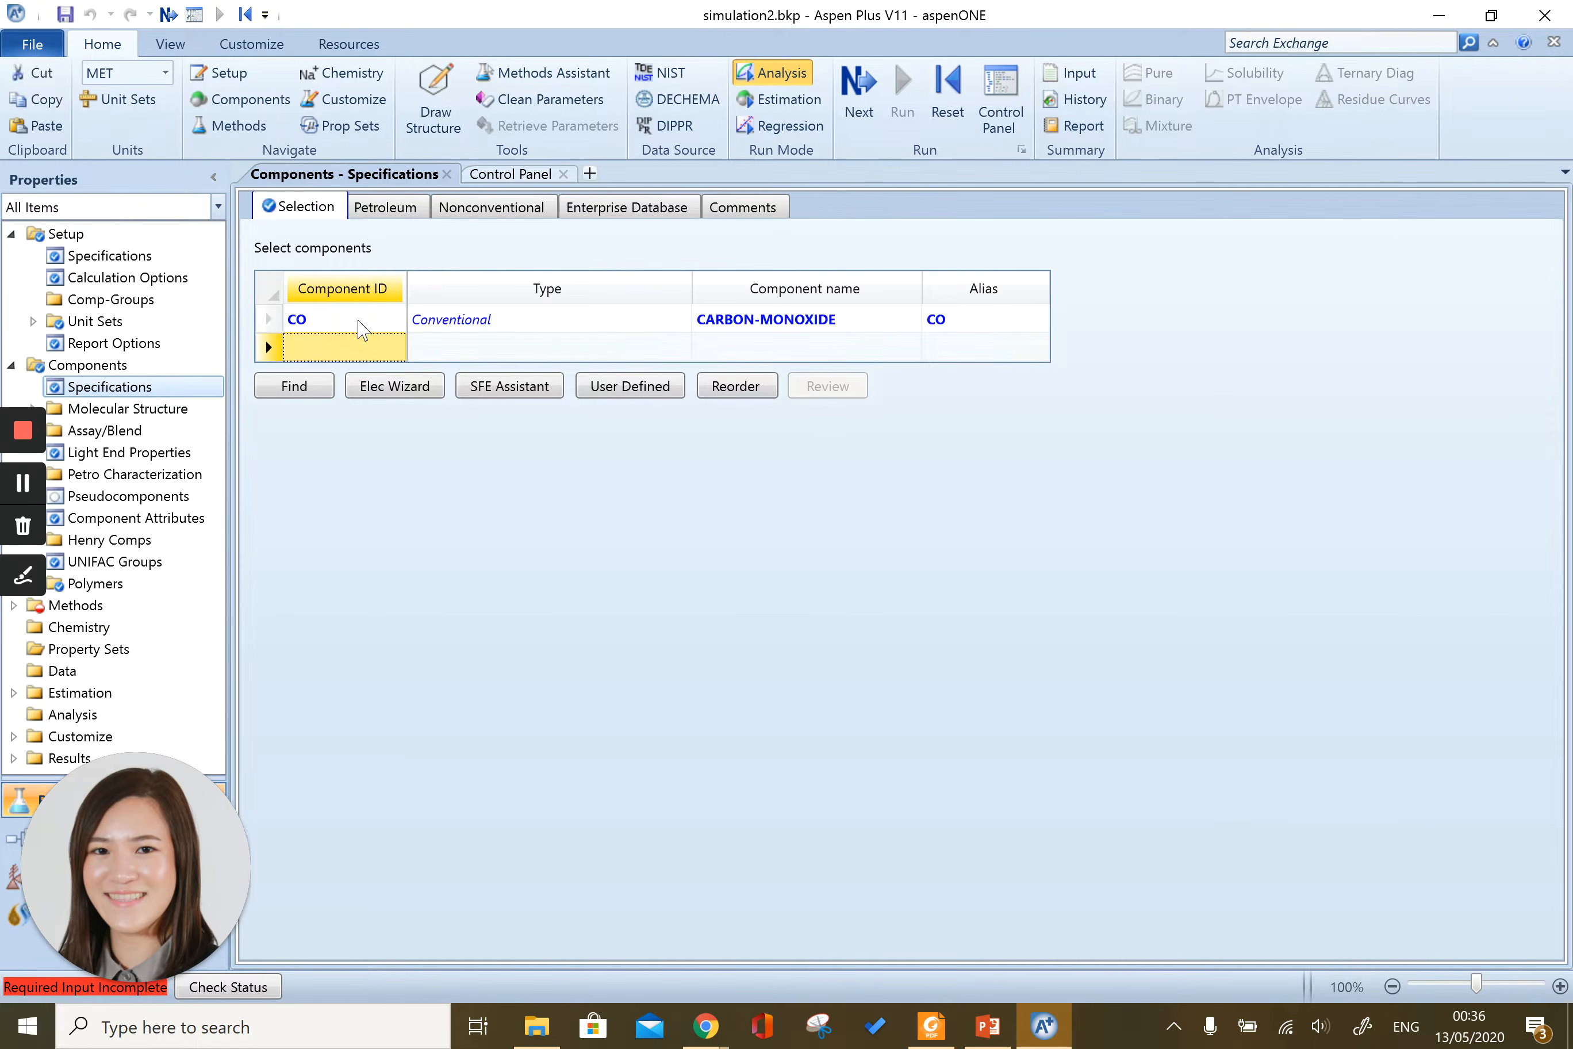
text(H2O)
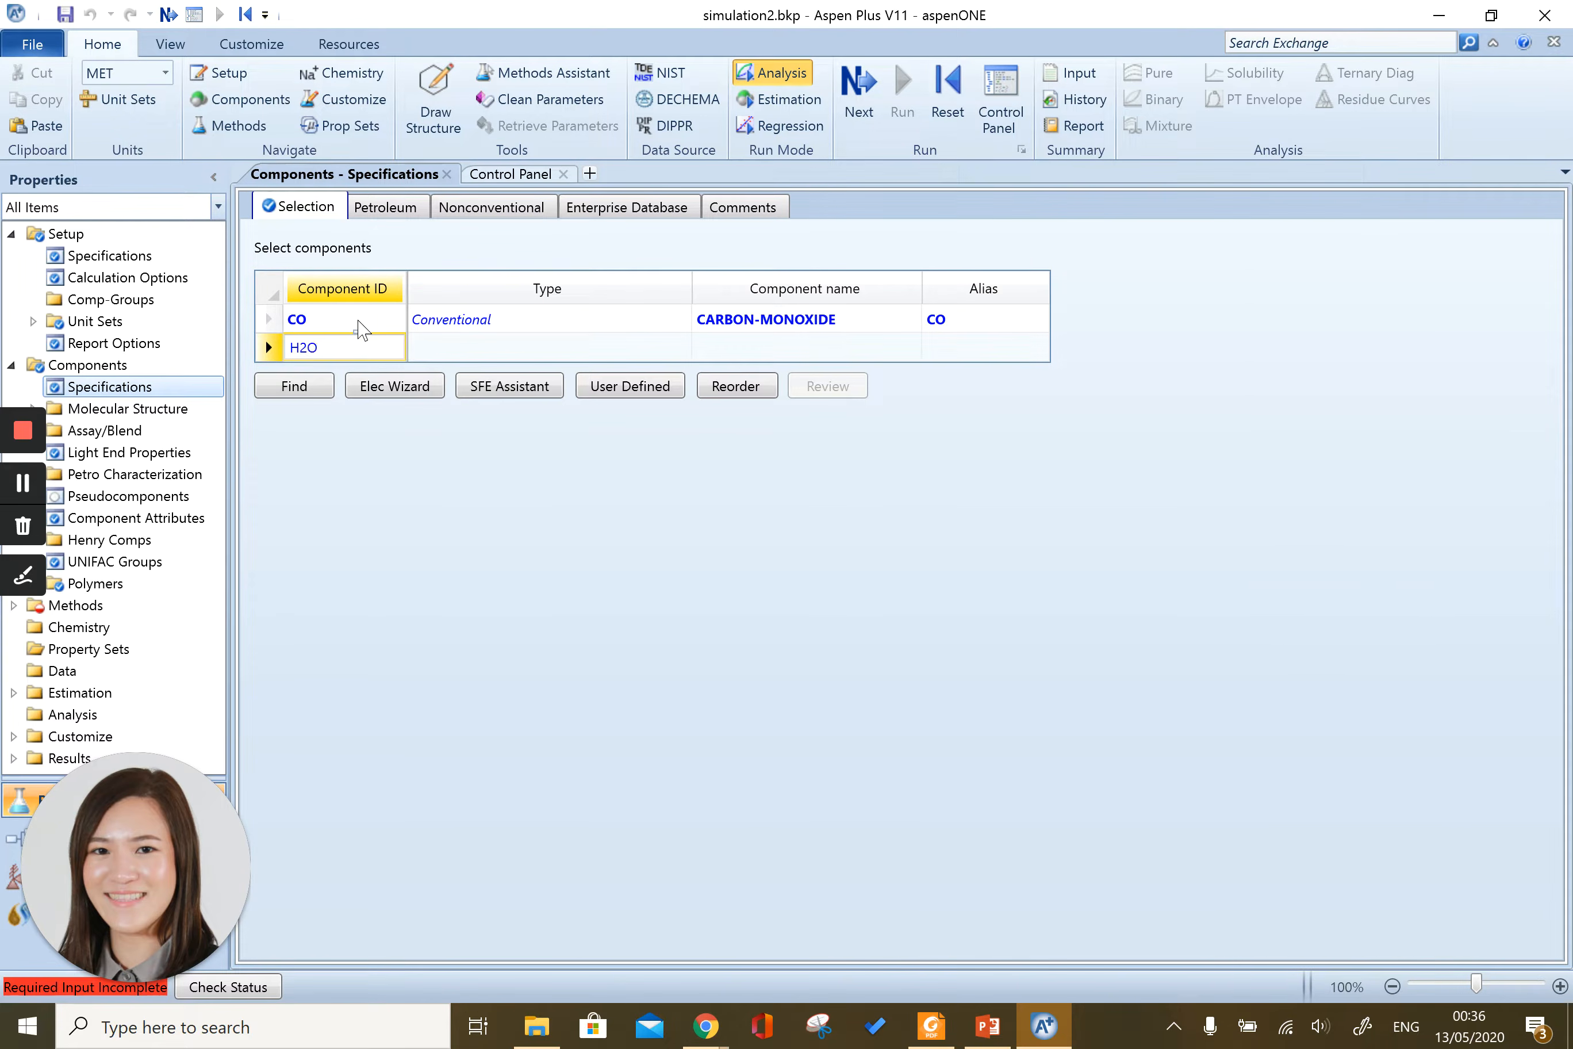
key(Return)
text(CO2)
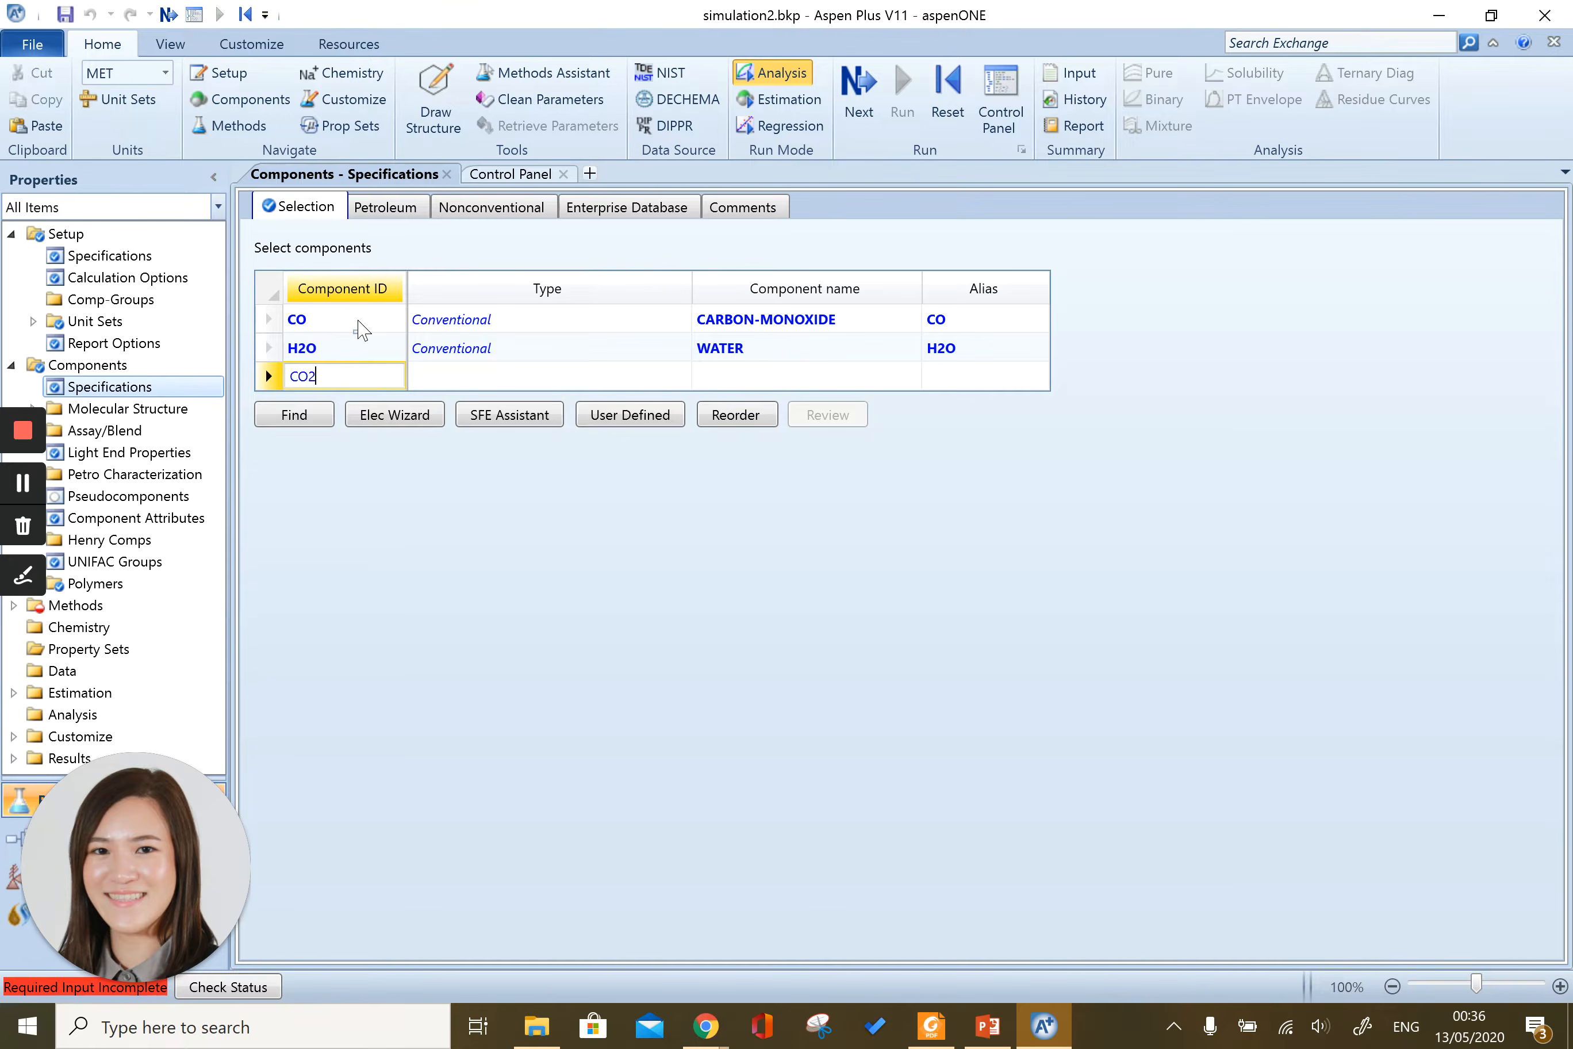
key(Return)
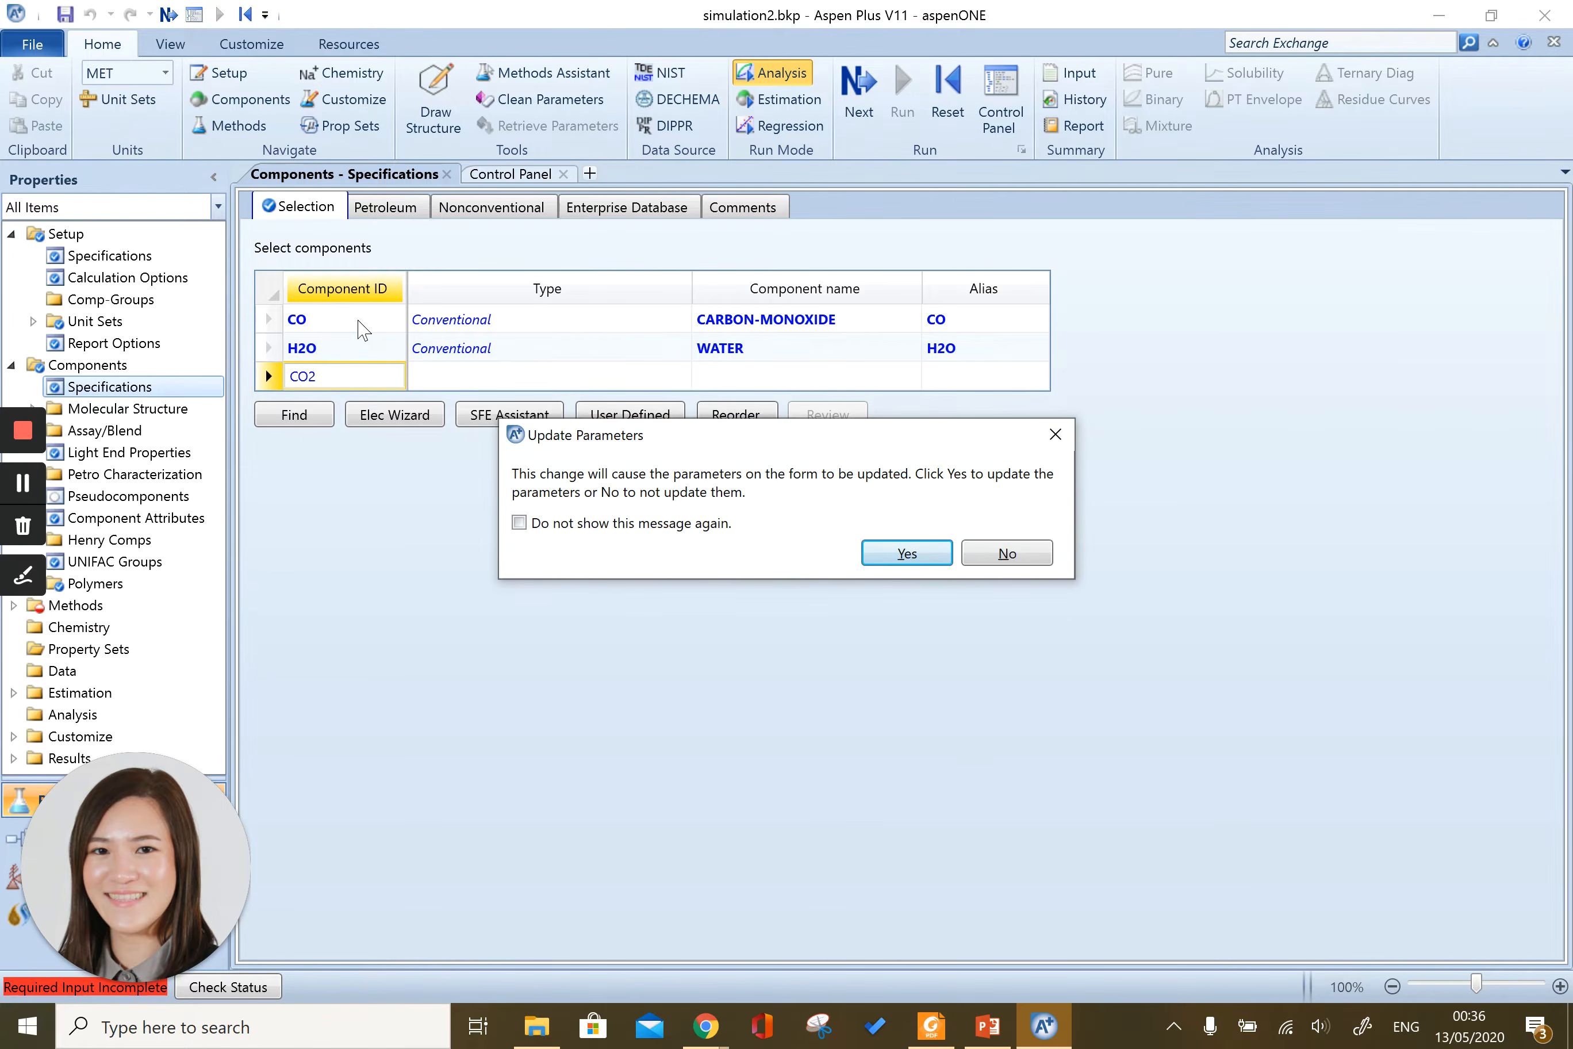
key(Return)
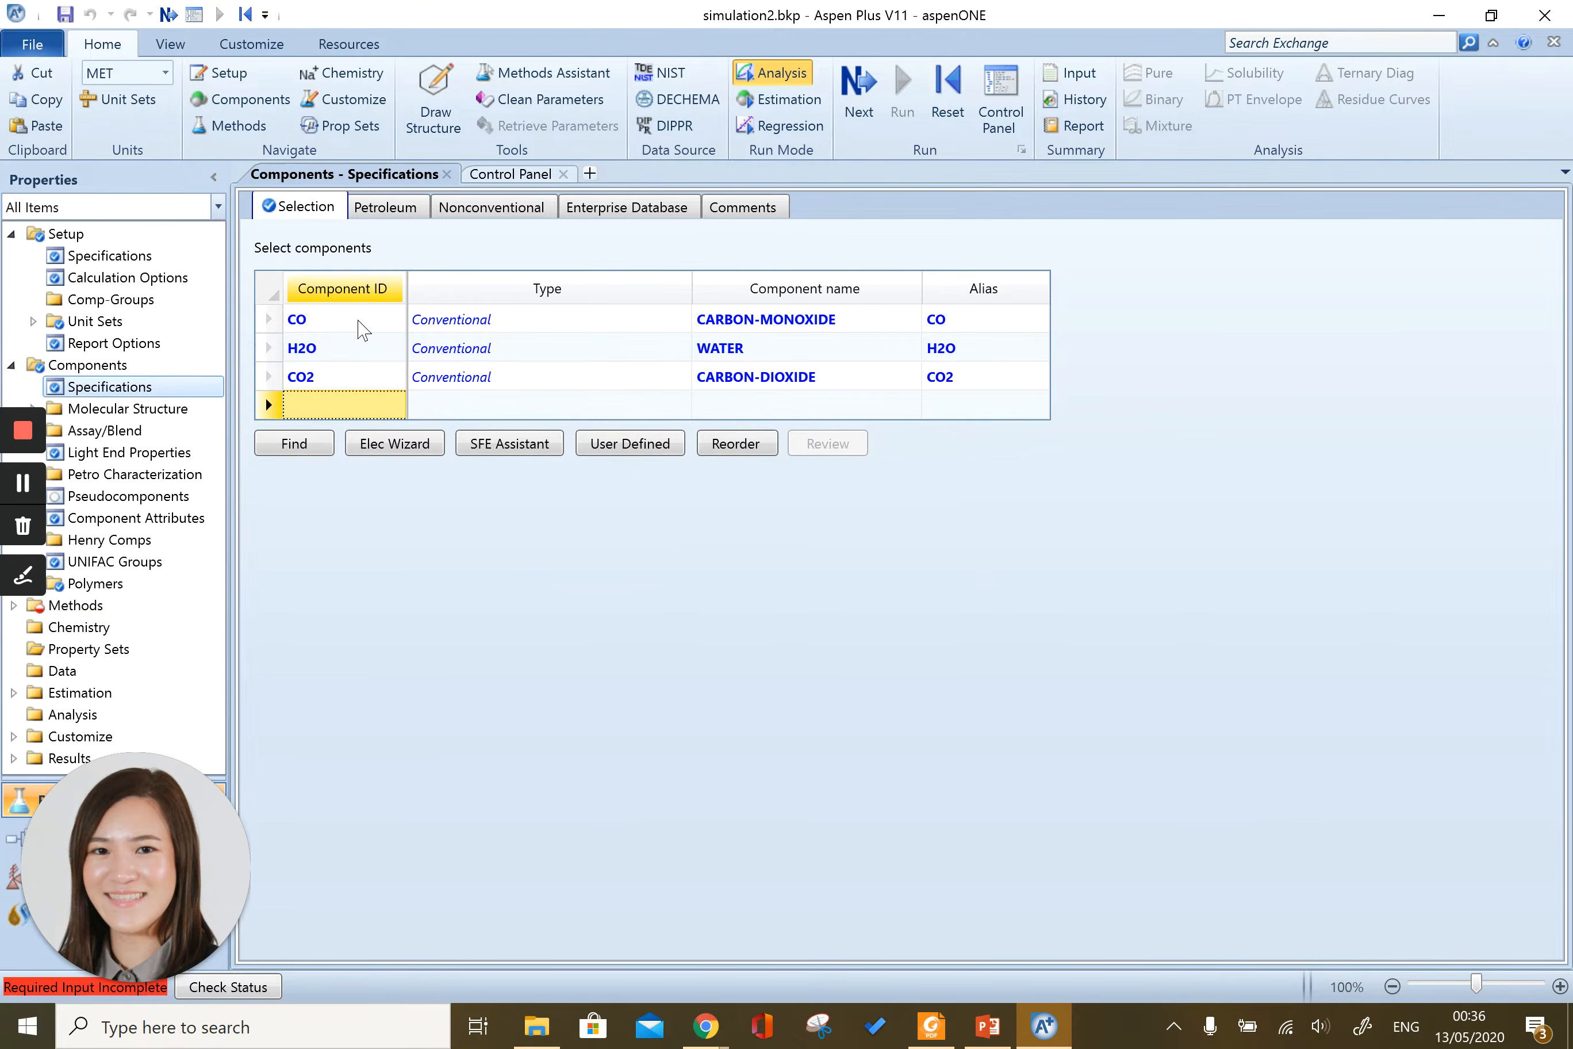
text(H2)
key(Return)
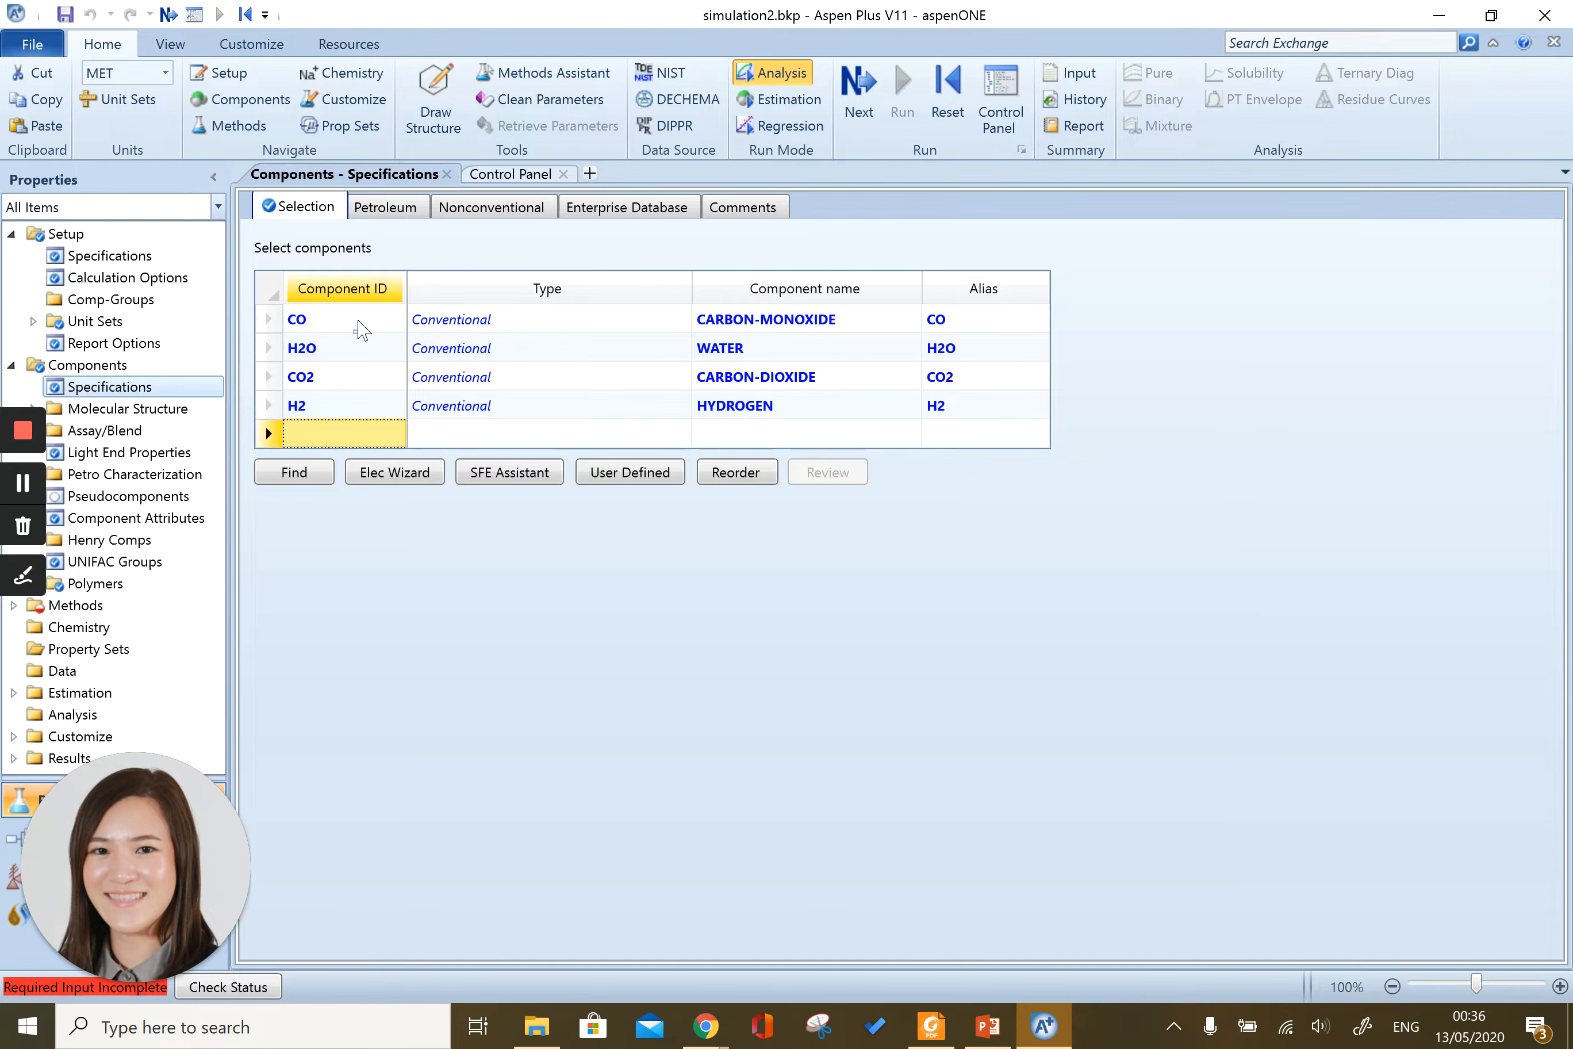
Set the global property method to IDEAL and proceed to the binary interaction parameters.
click(873, 93)
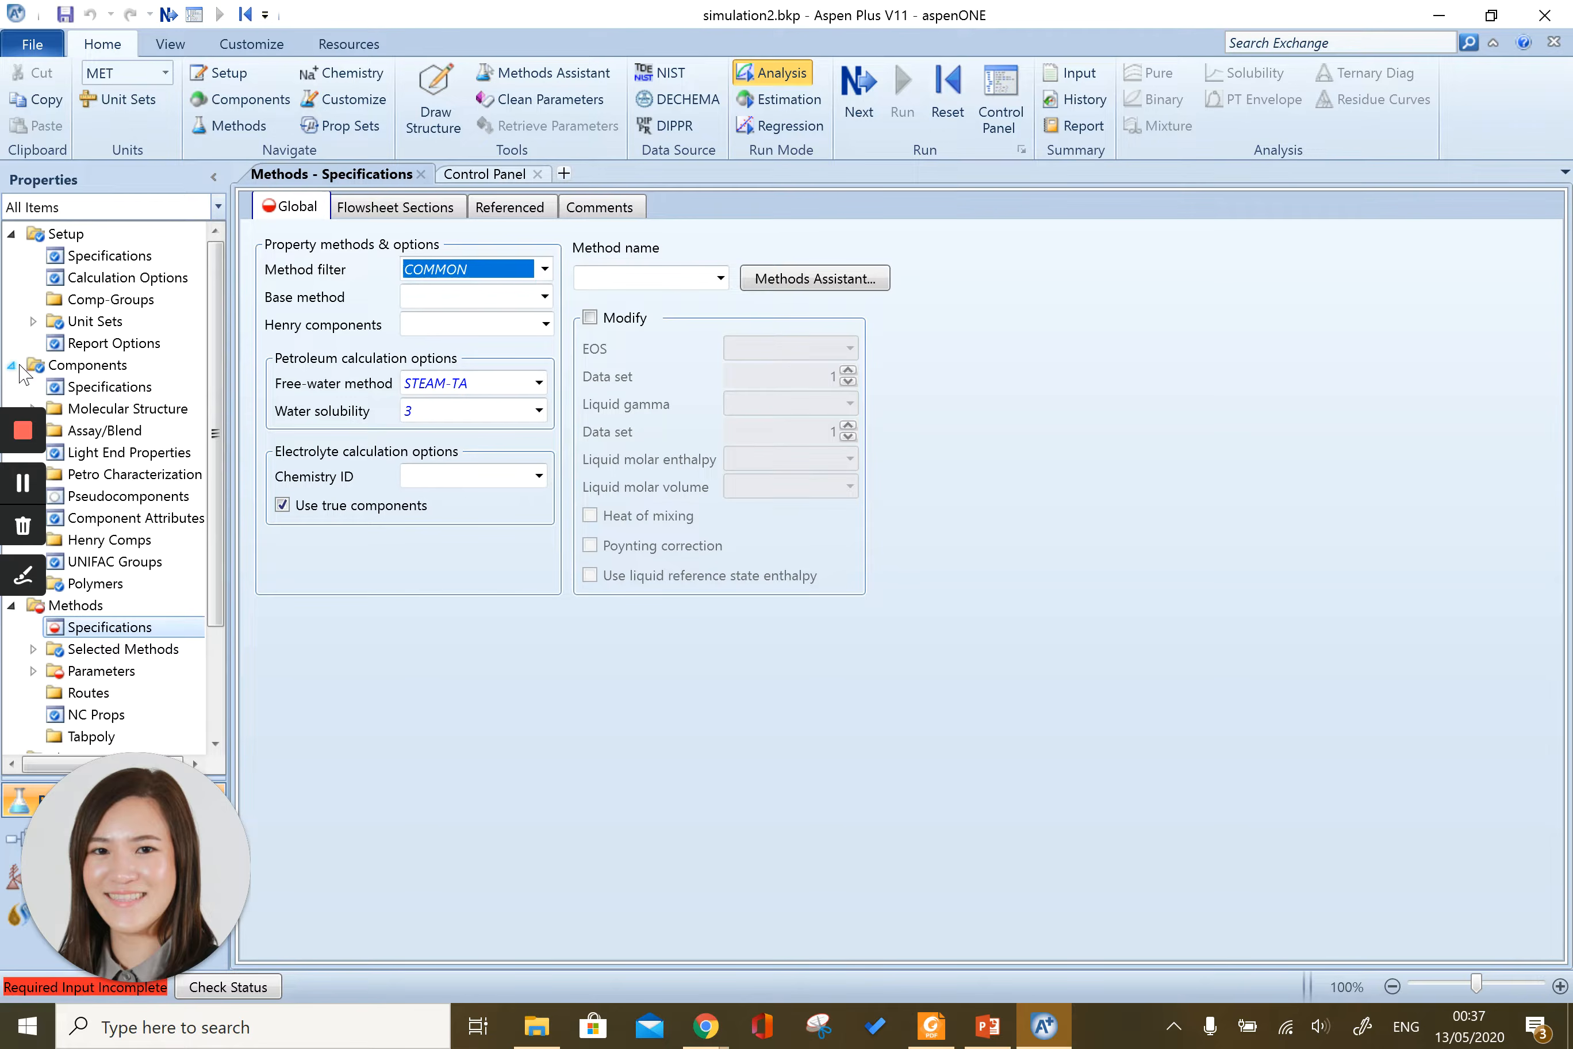
click(114, 603)
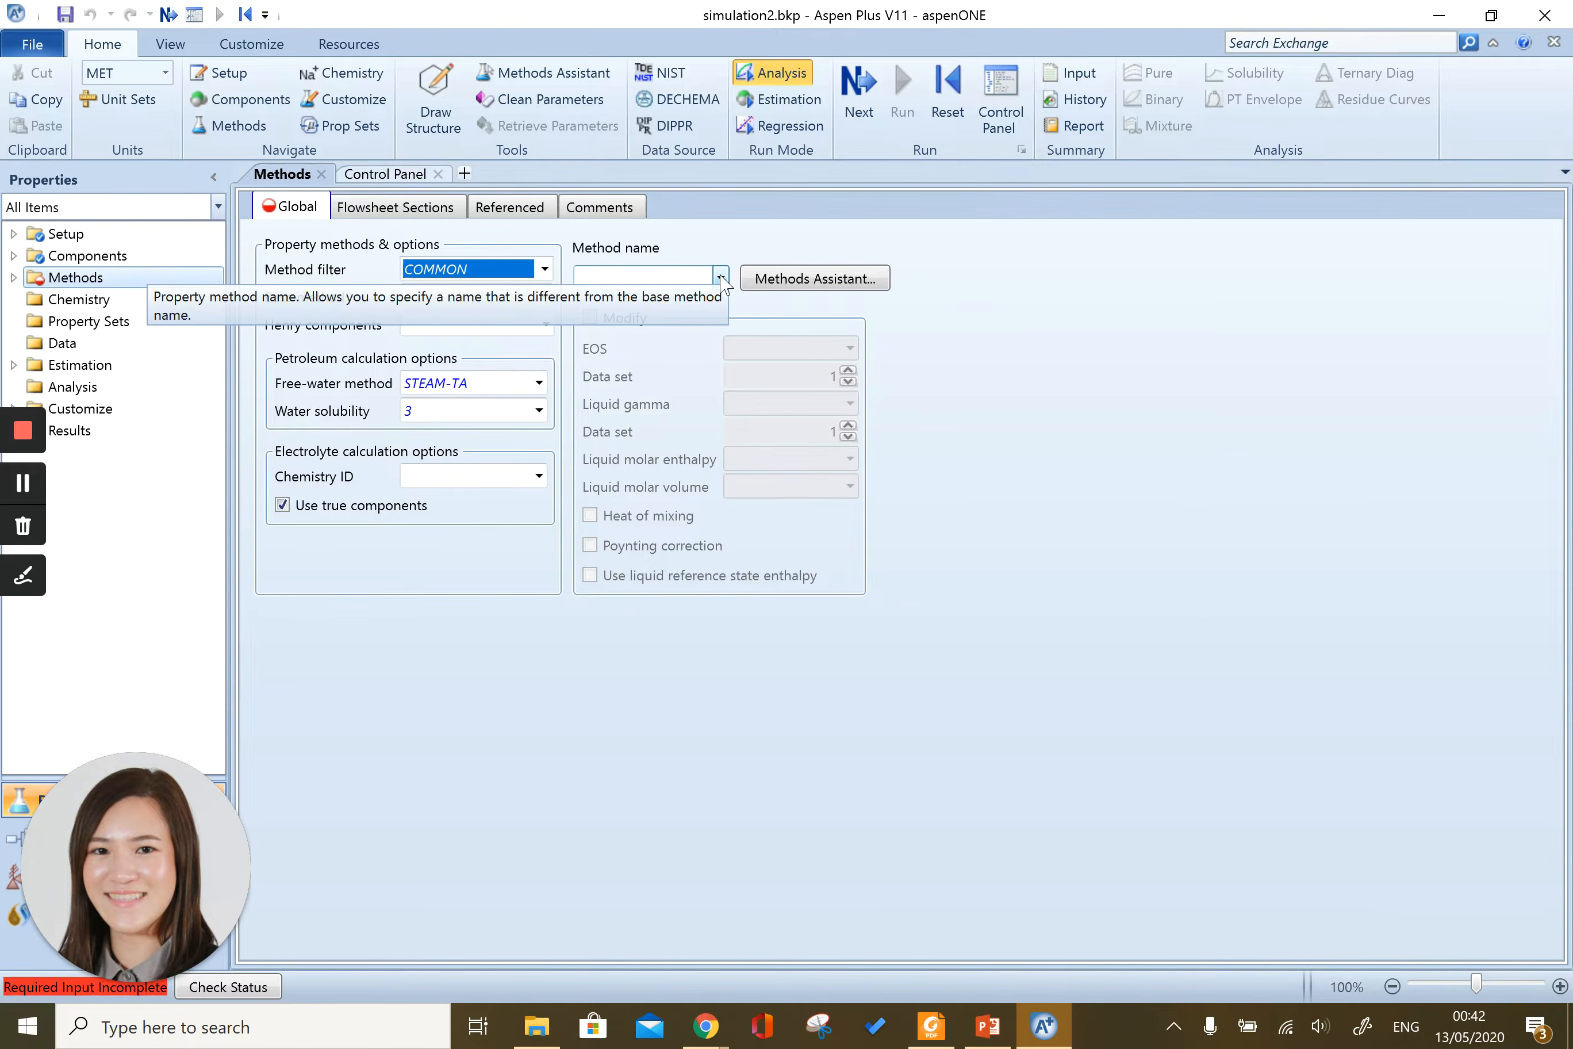
click(721, 280)
click(721, 280)
drag(718, 348, 722, 390)
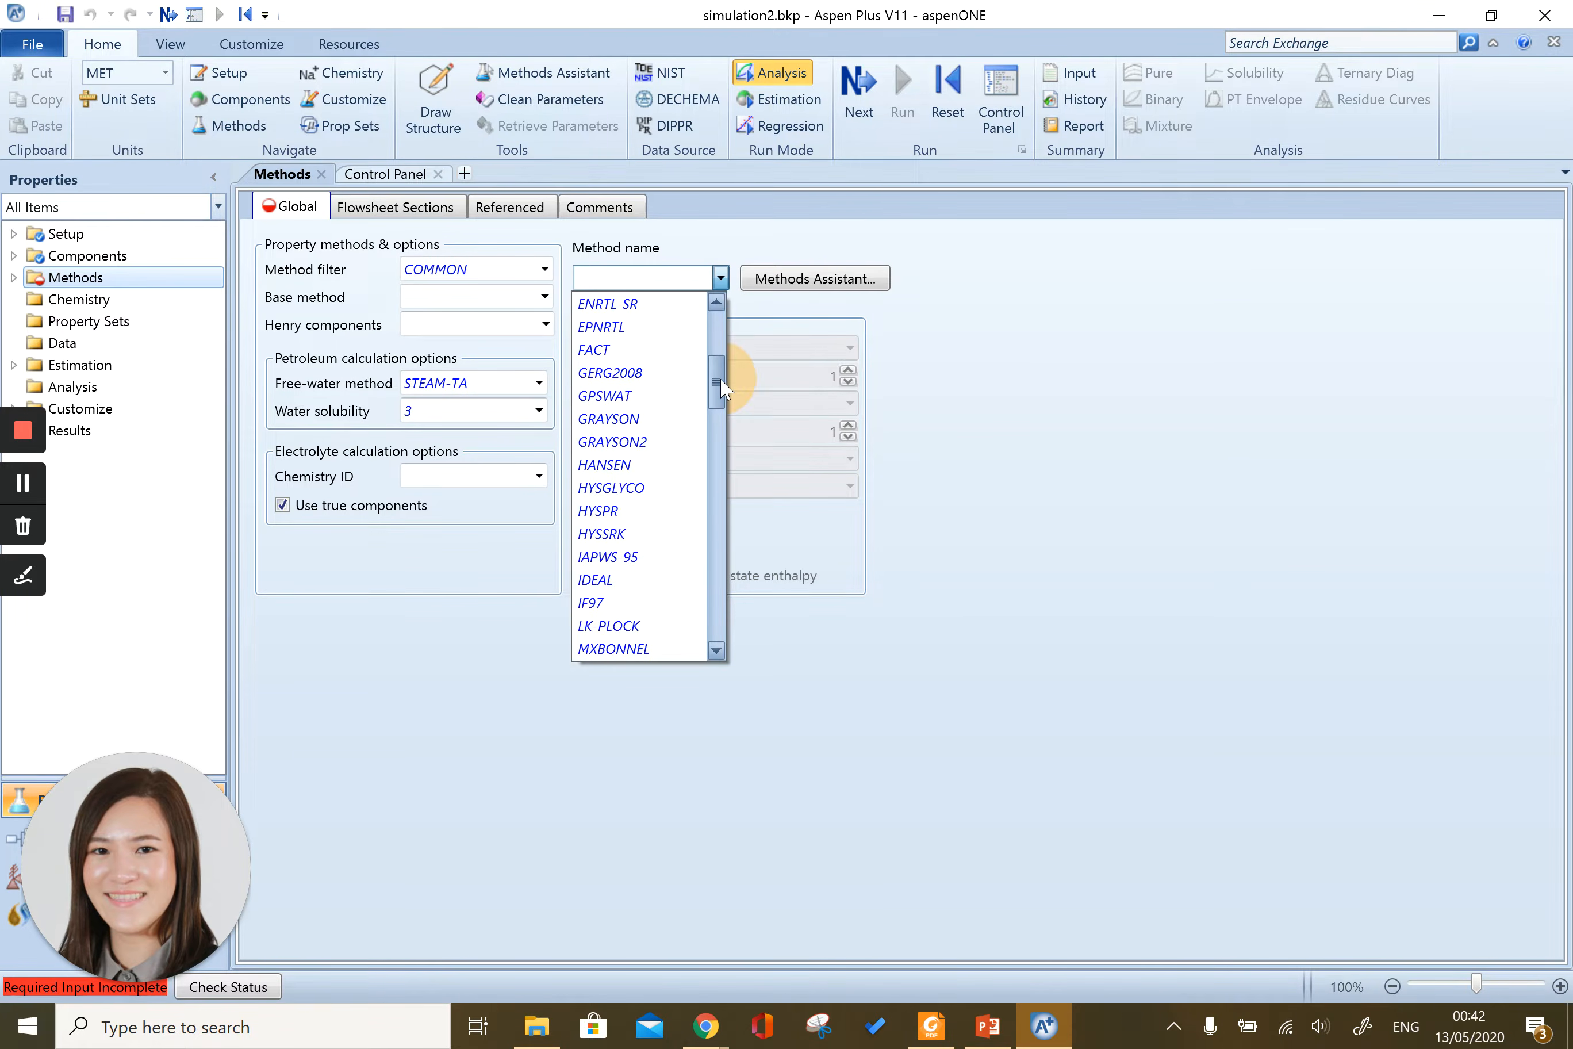
click(650, 580)
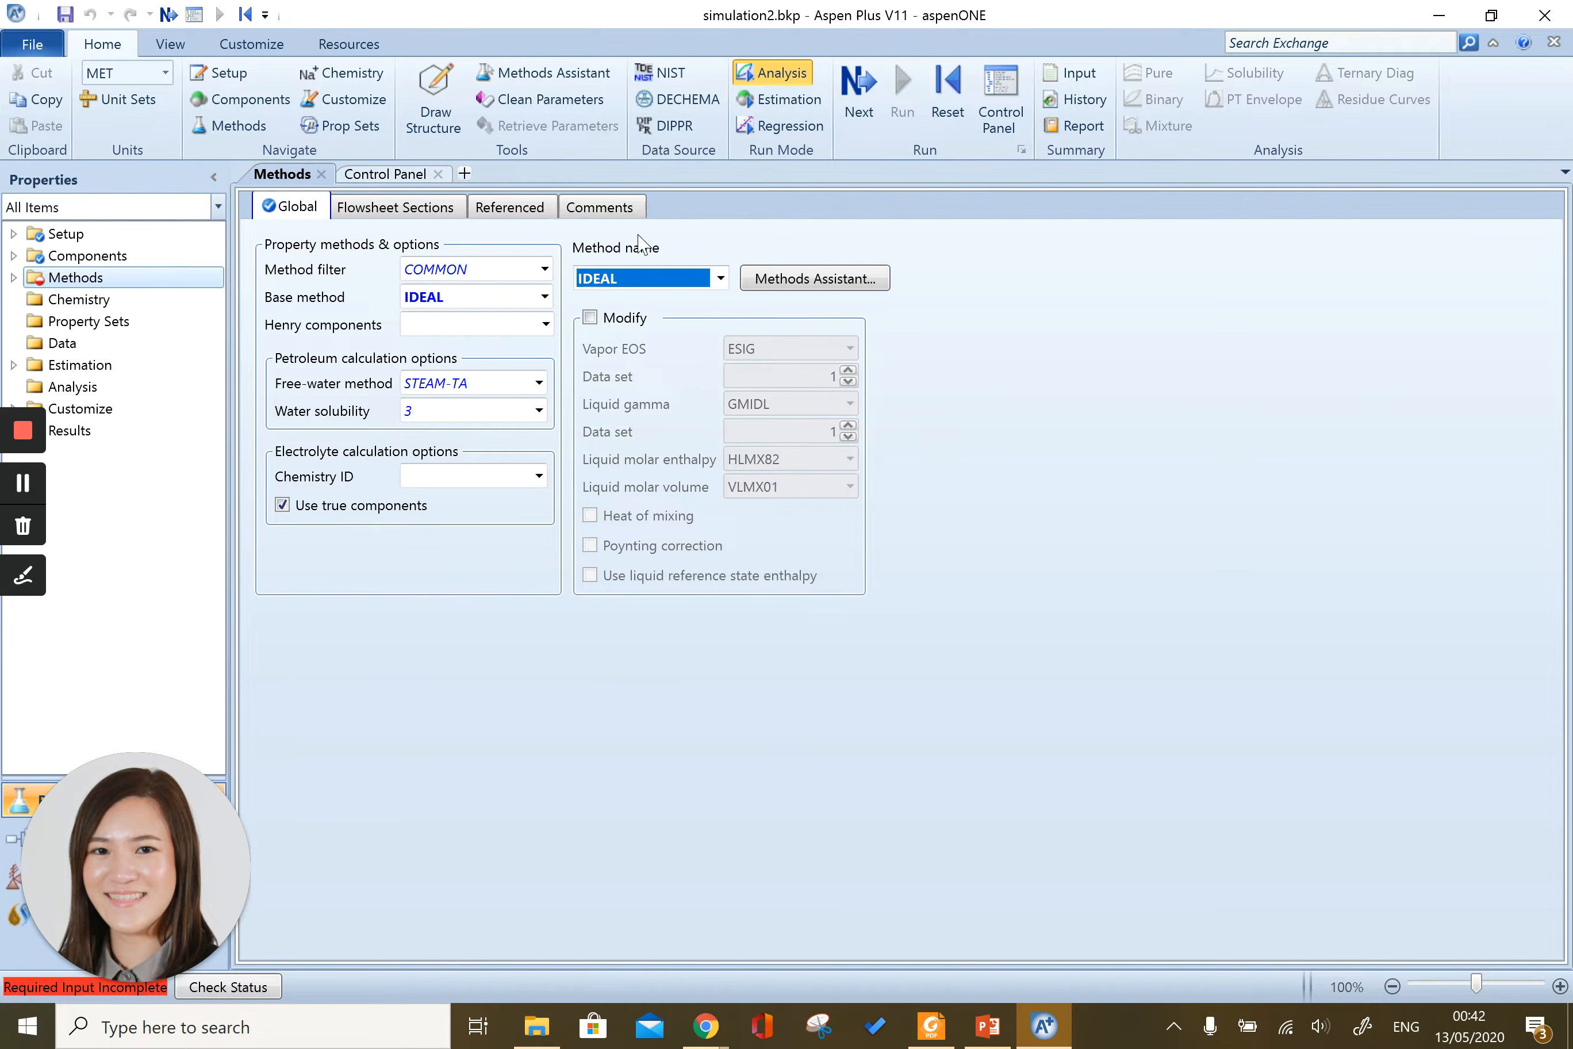
click(869, 102)
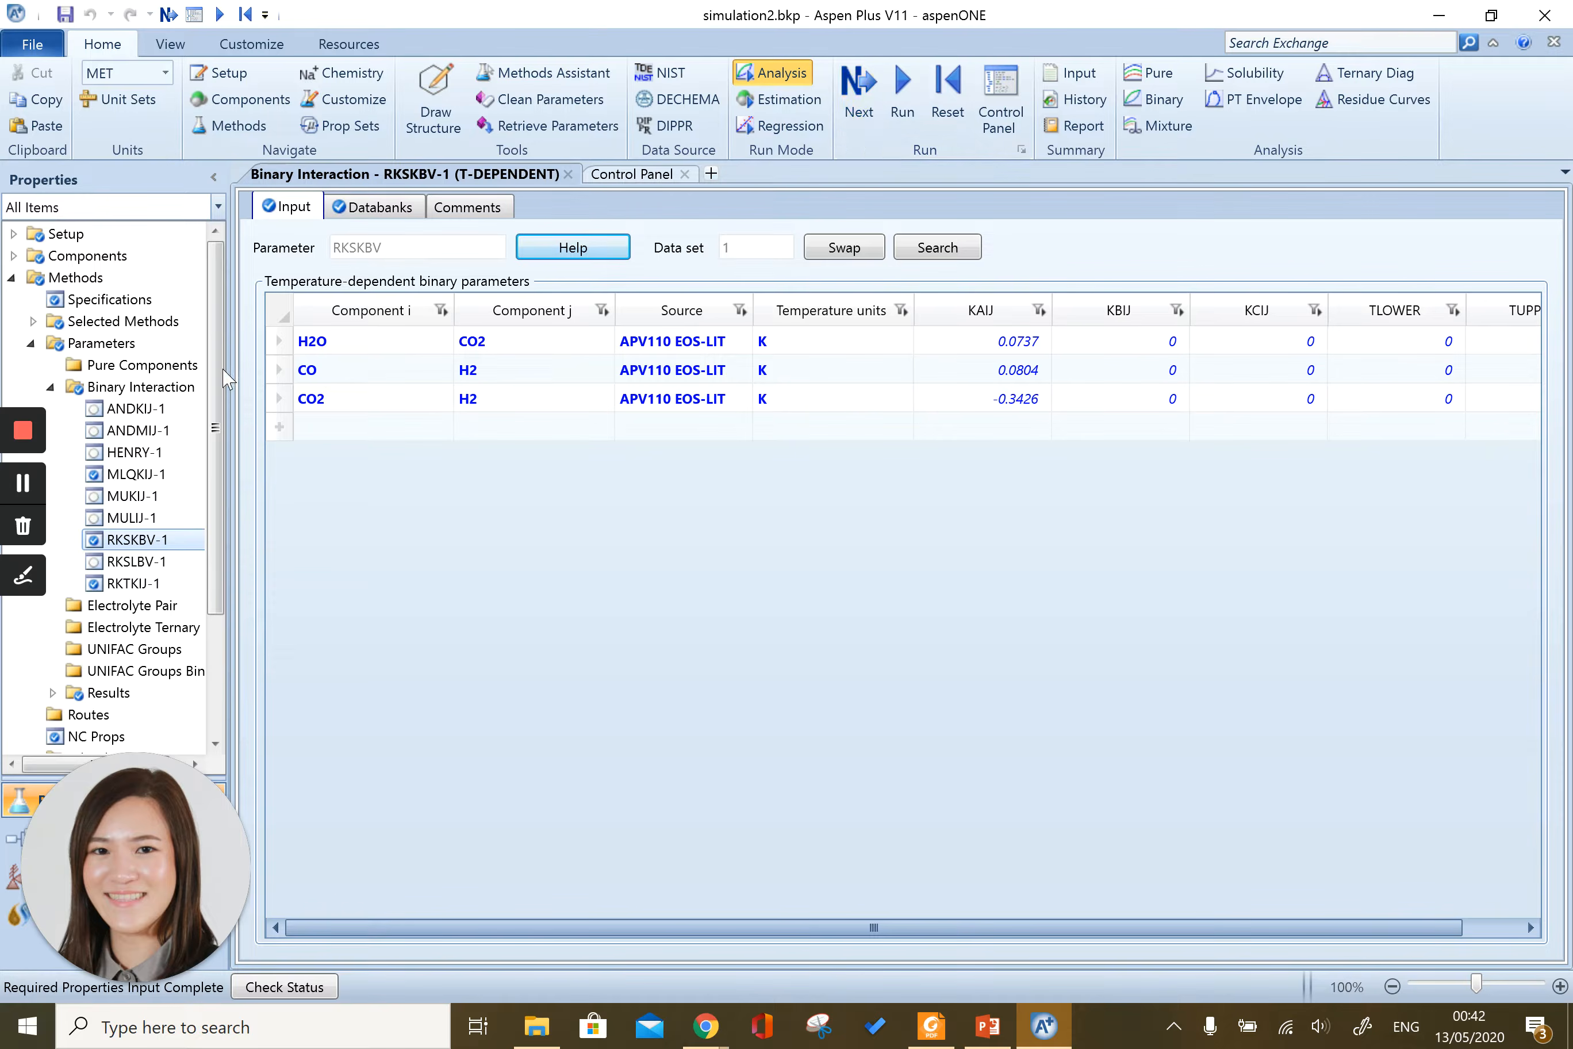
Create a new property set with the ID PS-1 and open it for editing.
drag(220, 370, 210, 486)
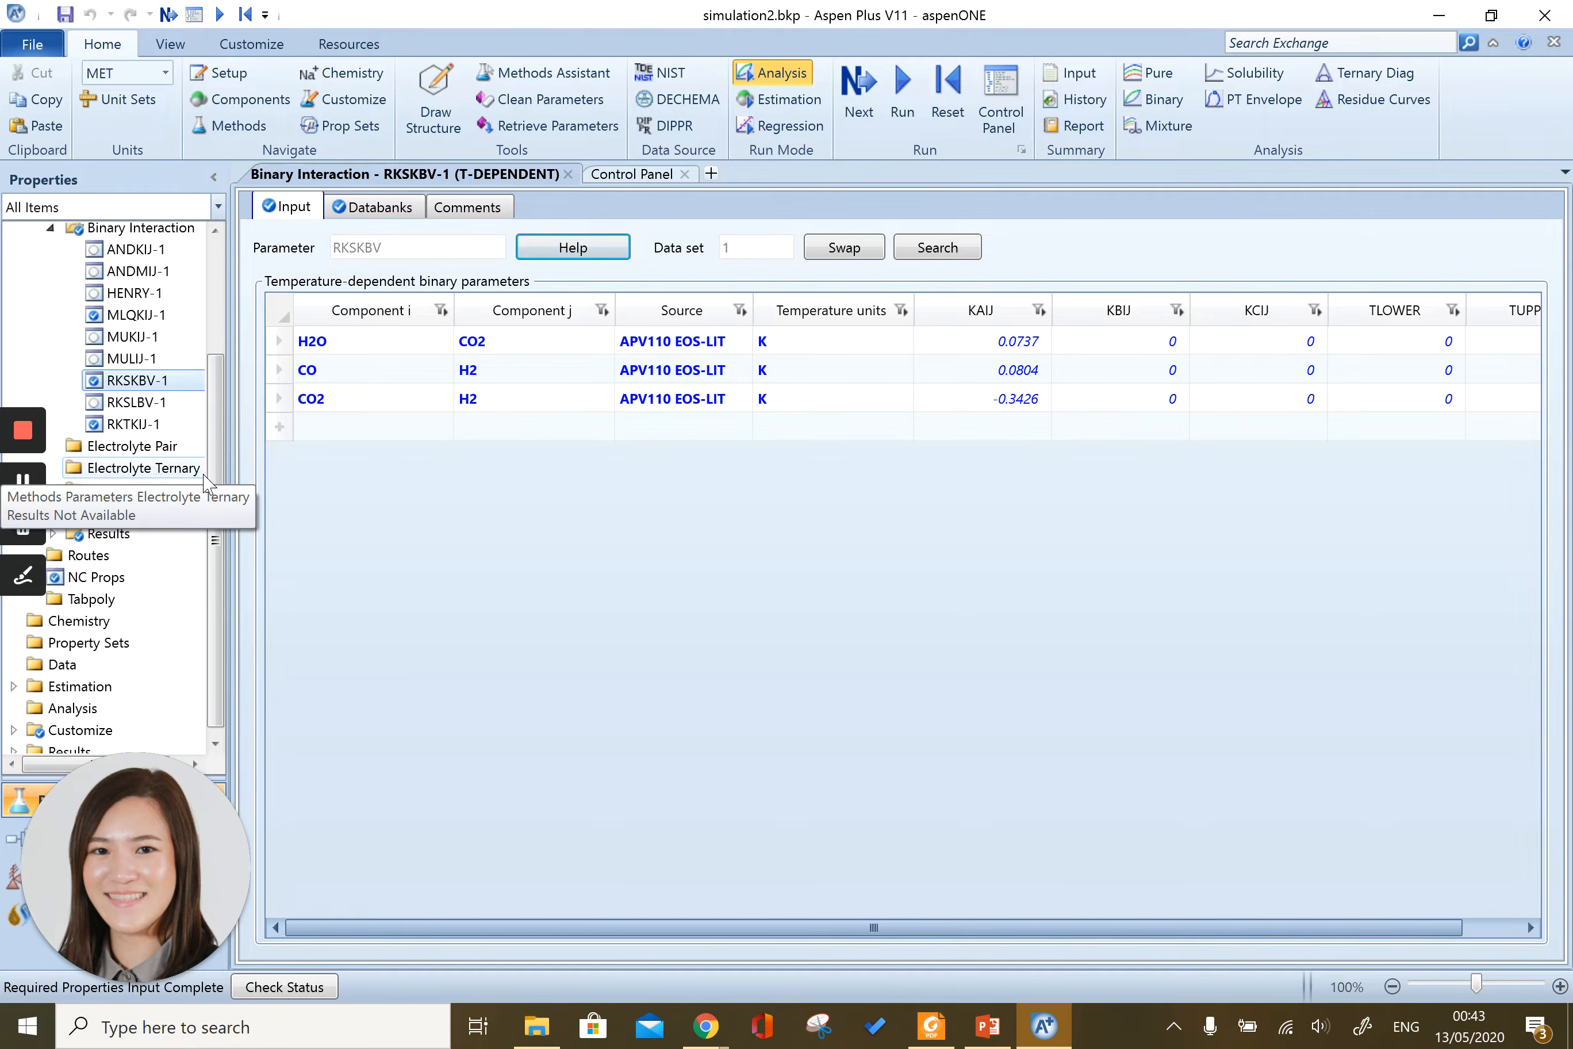
click(95, 642)
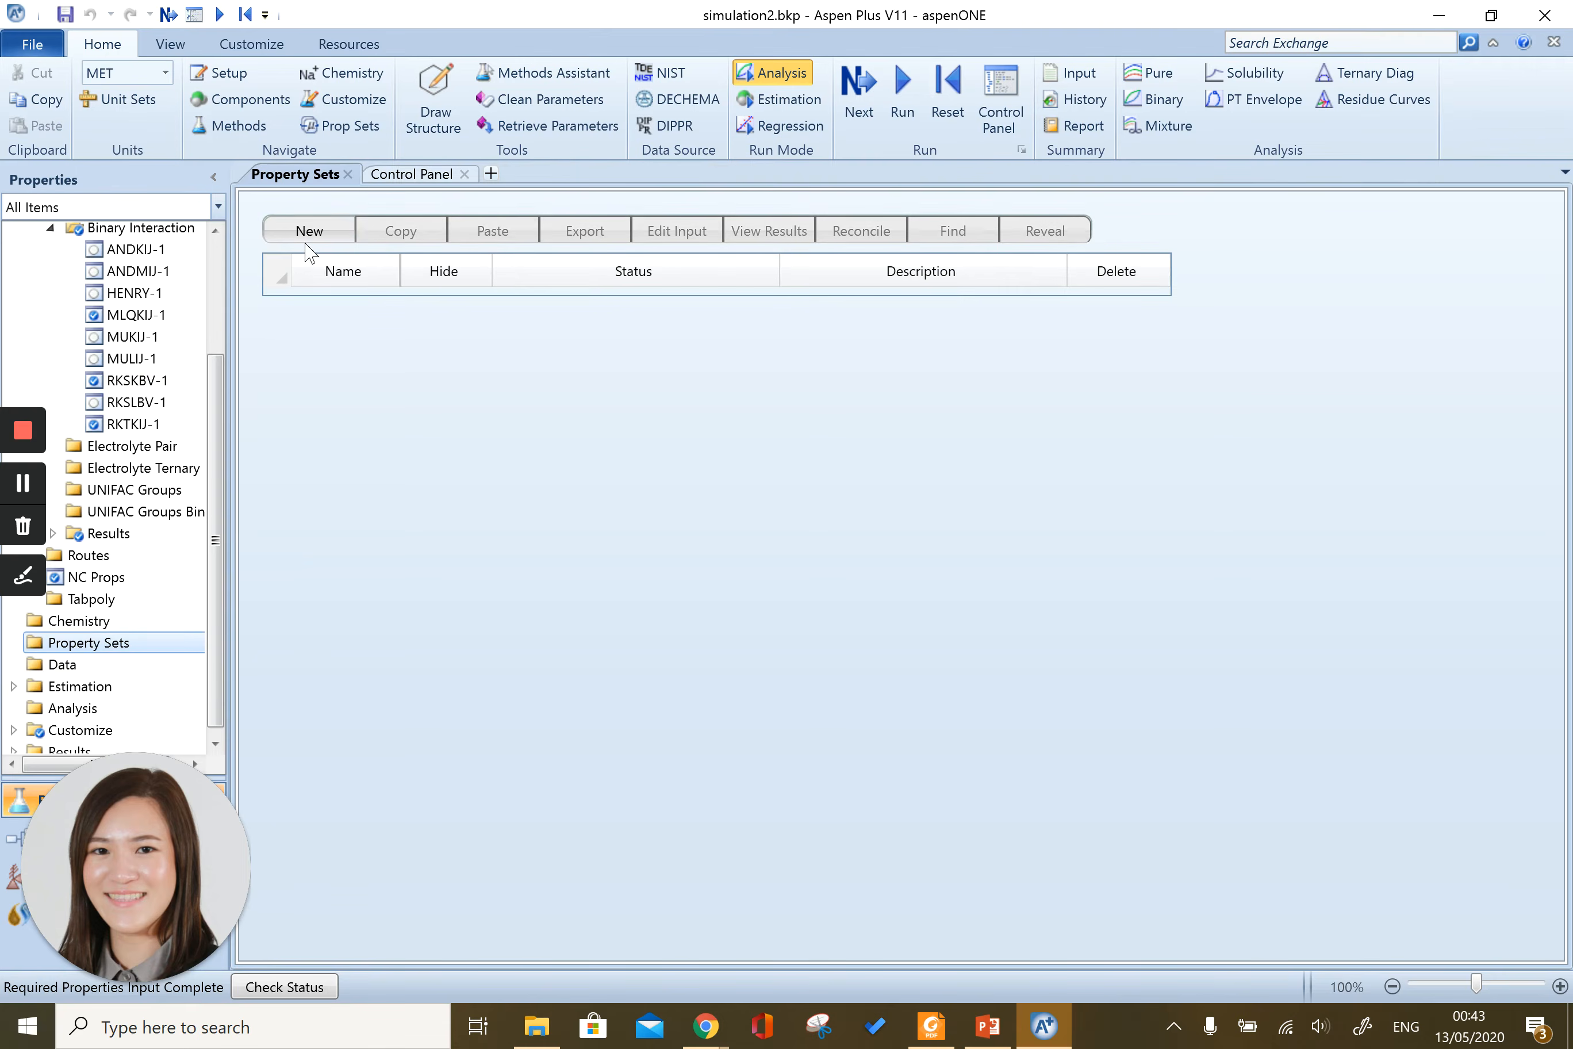
click(309, 233)
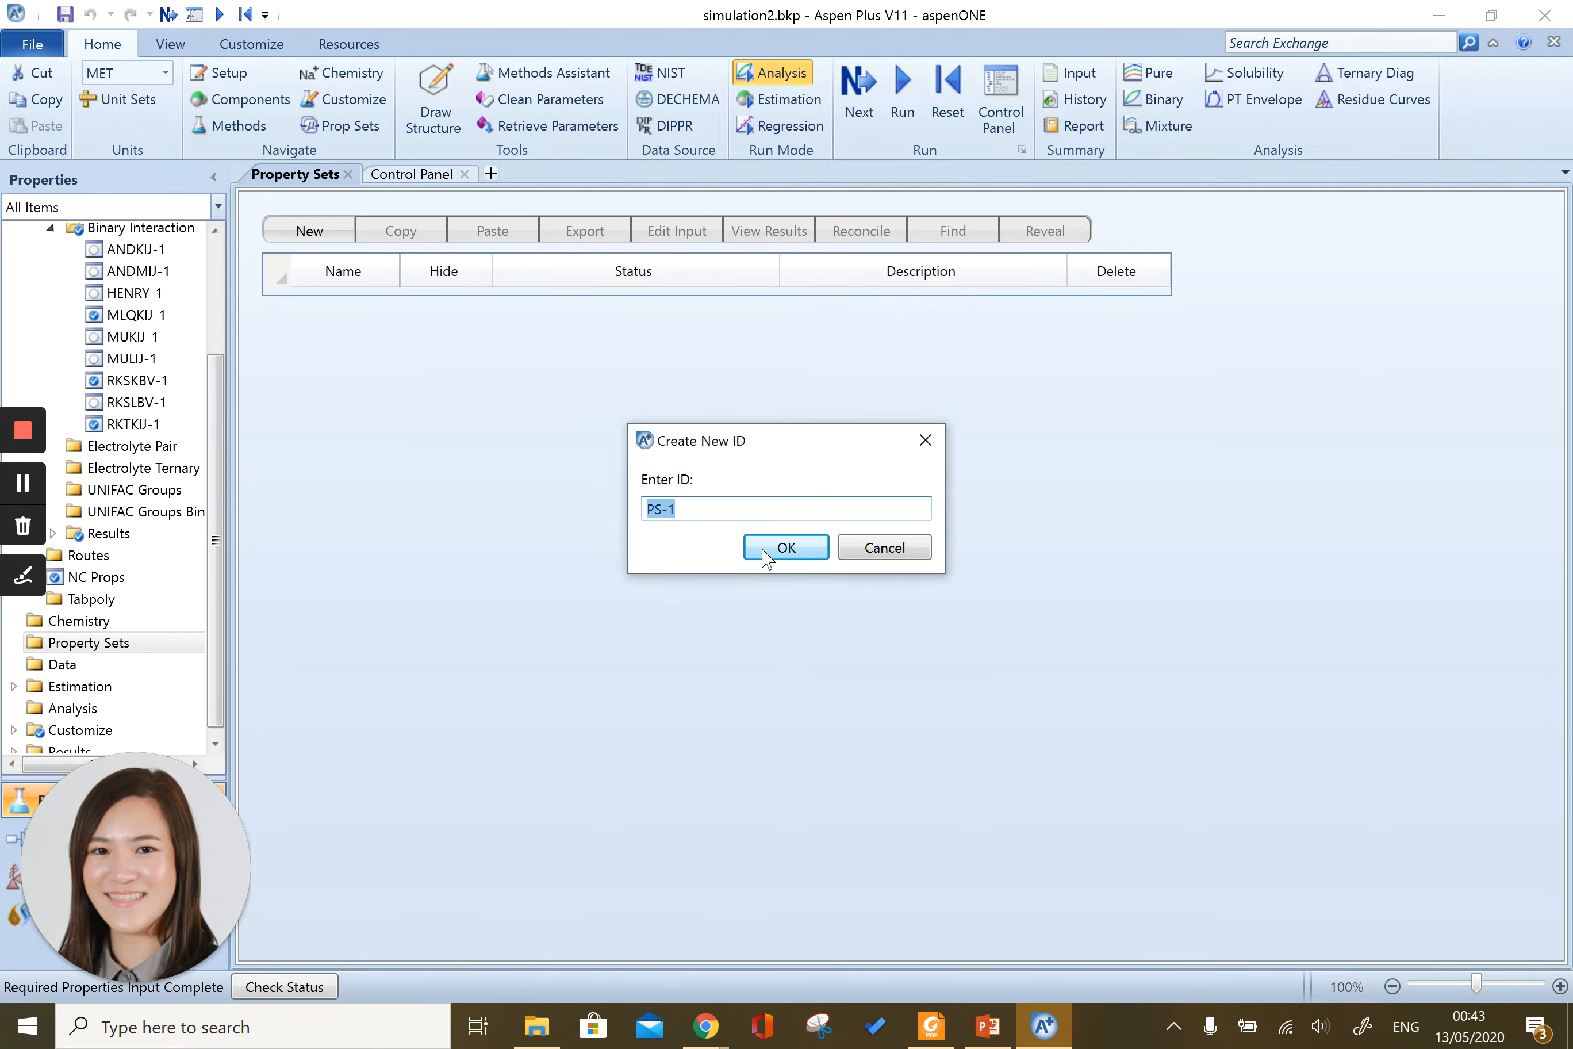
click(765, 549)
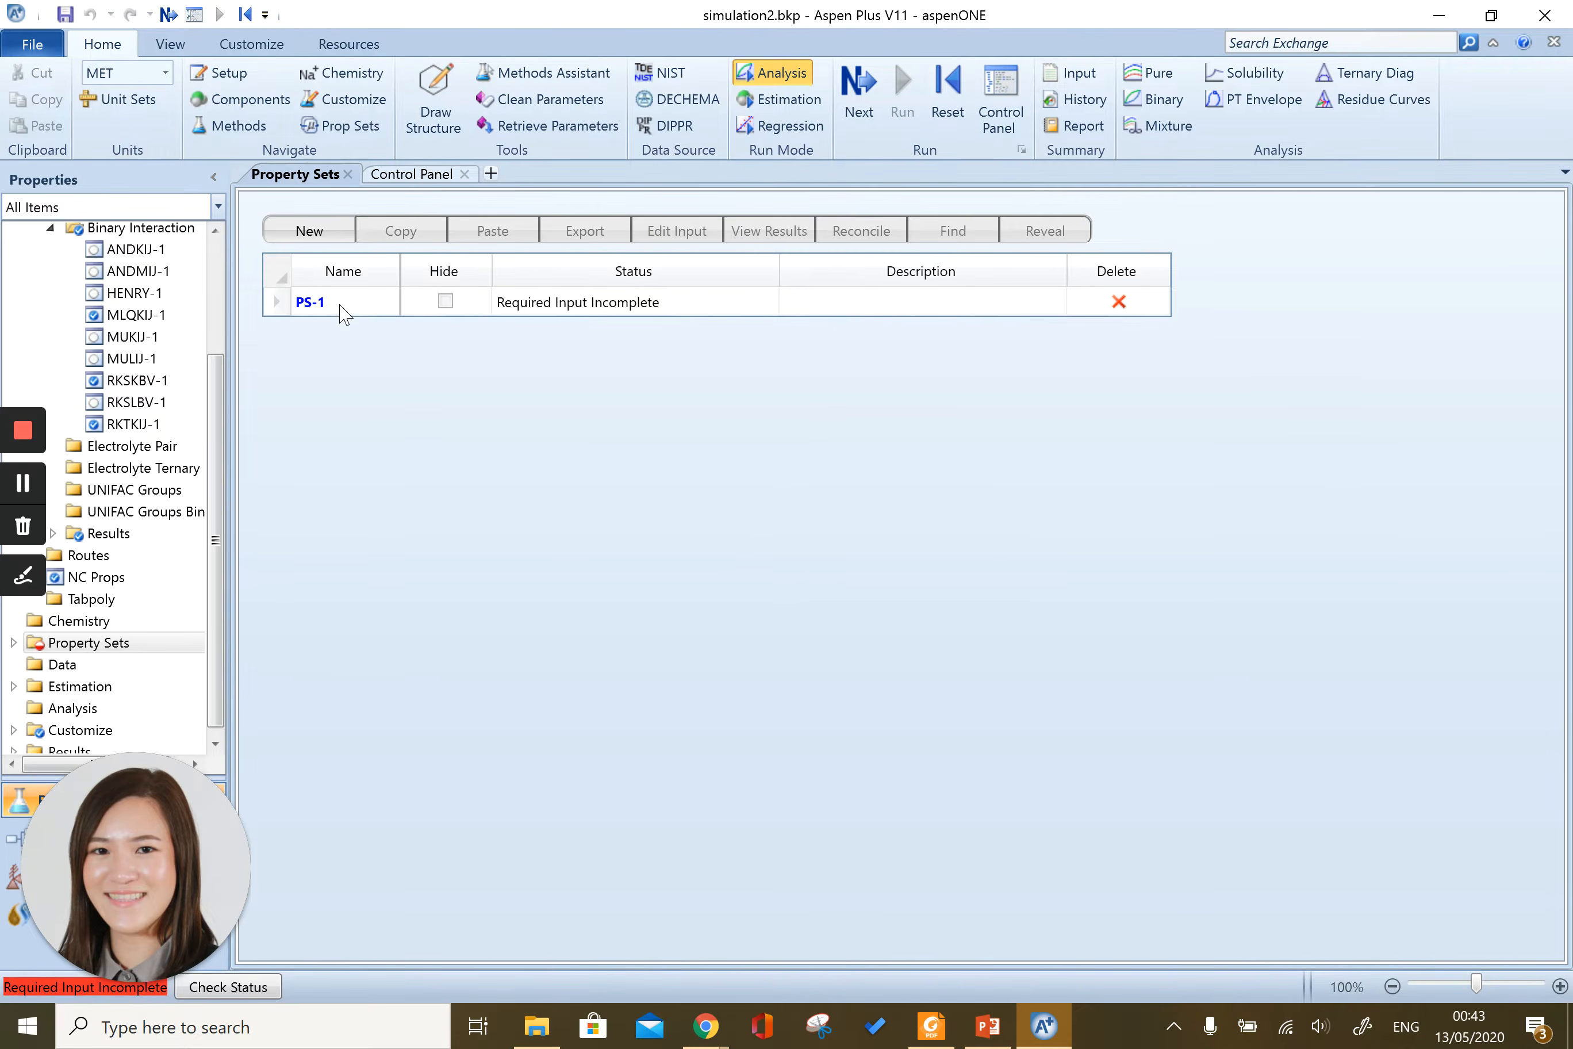
click(363, 307)
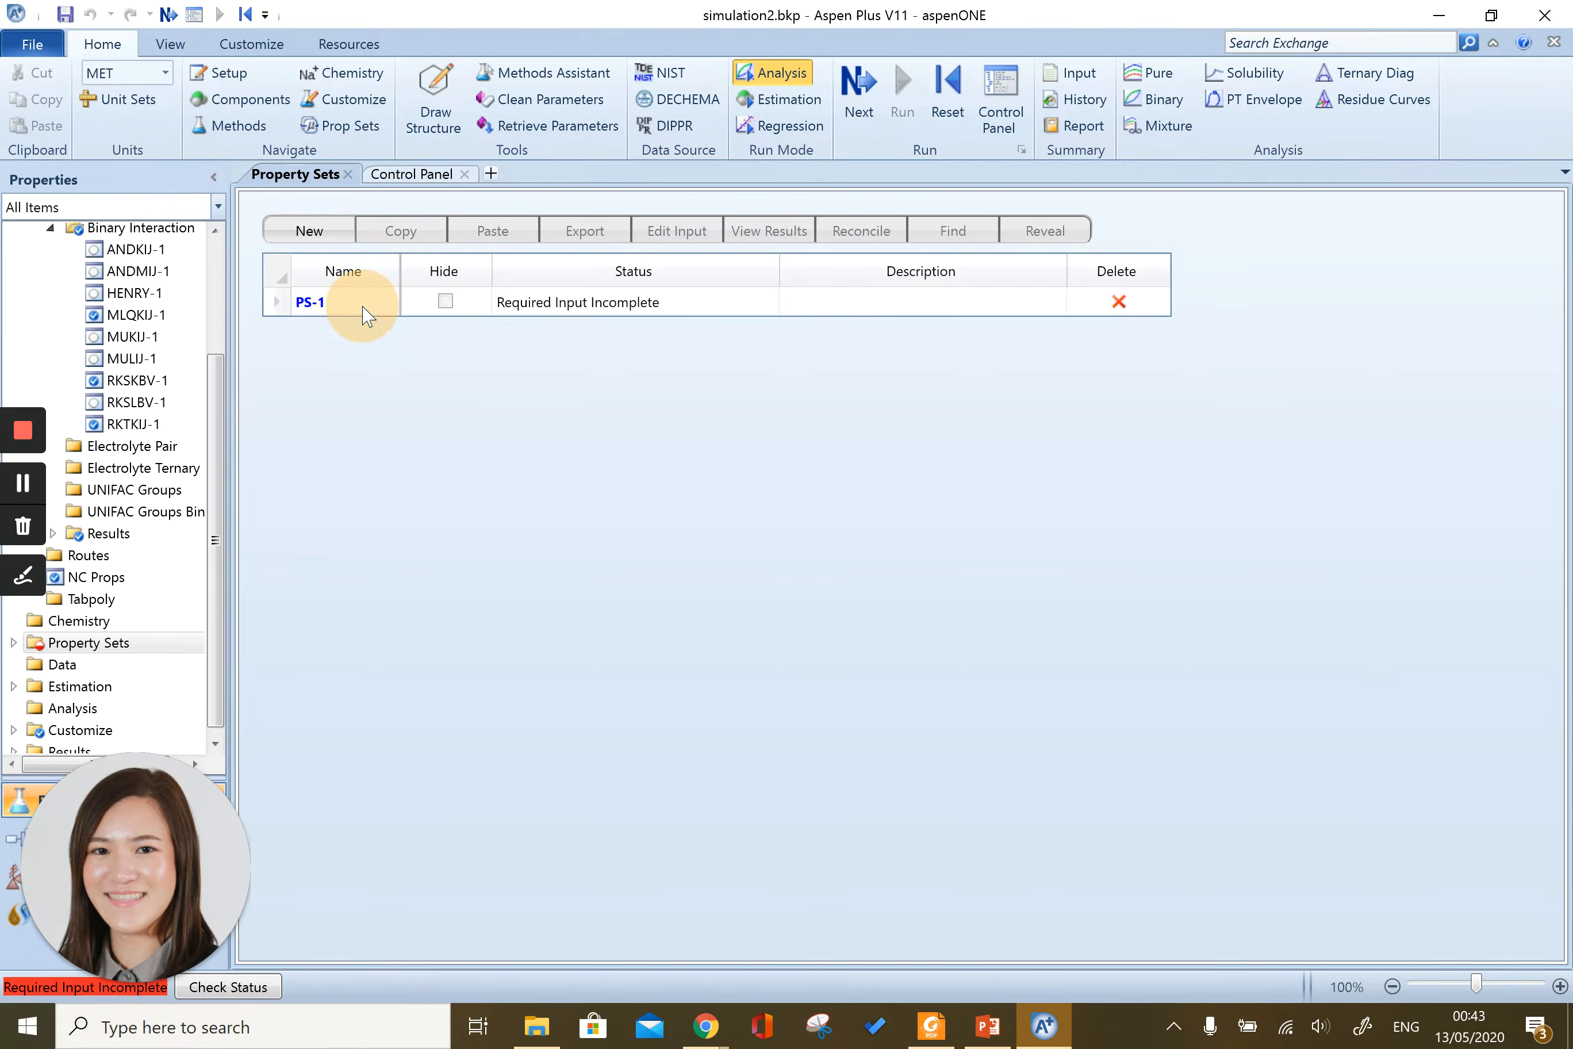
double_click(362, 306)
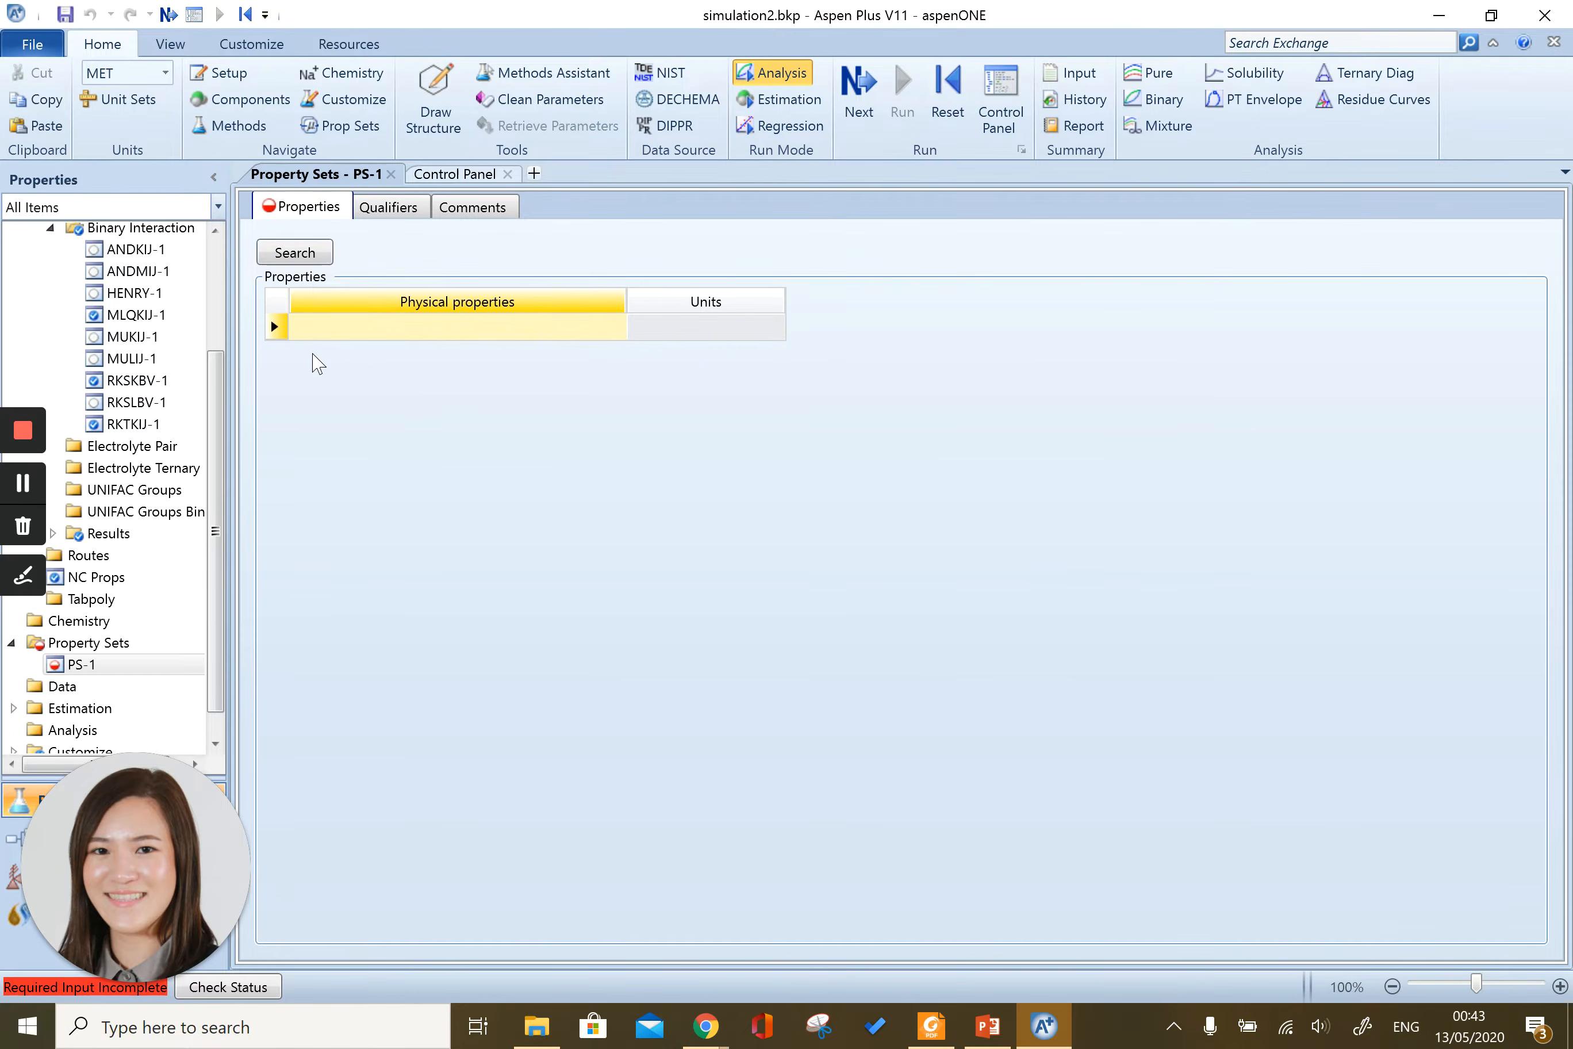
Search the available properties for "molar volume" and include "Molar volume, mixture" (VMX) in property set PS-1.
click(304, 260)
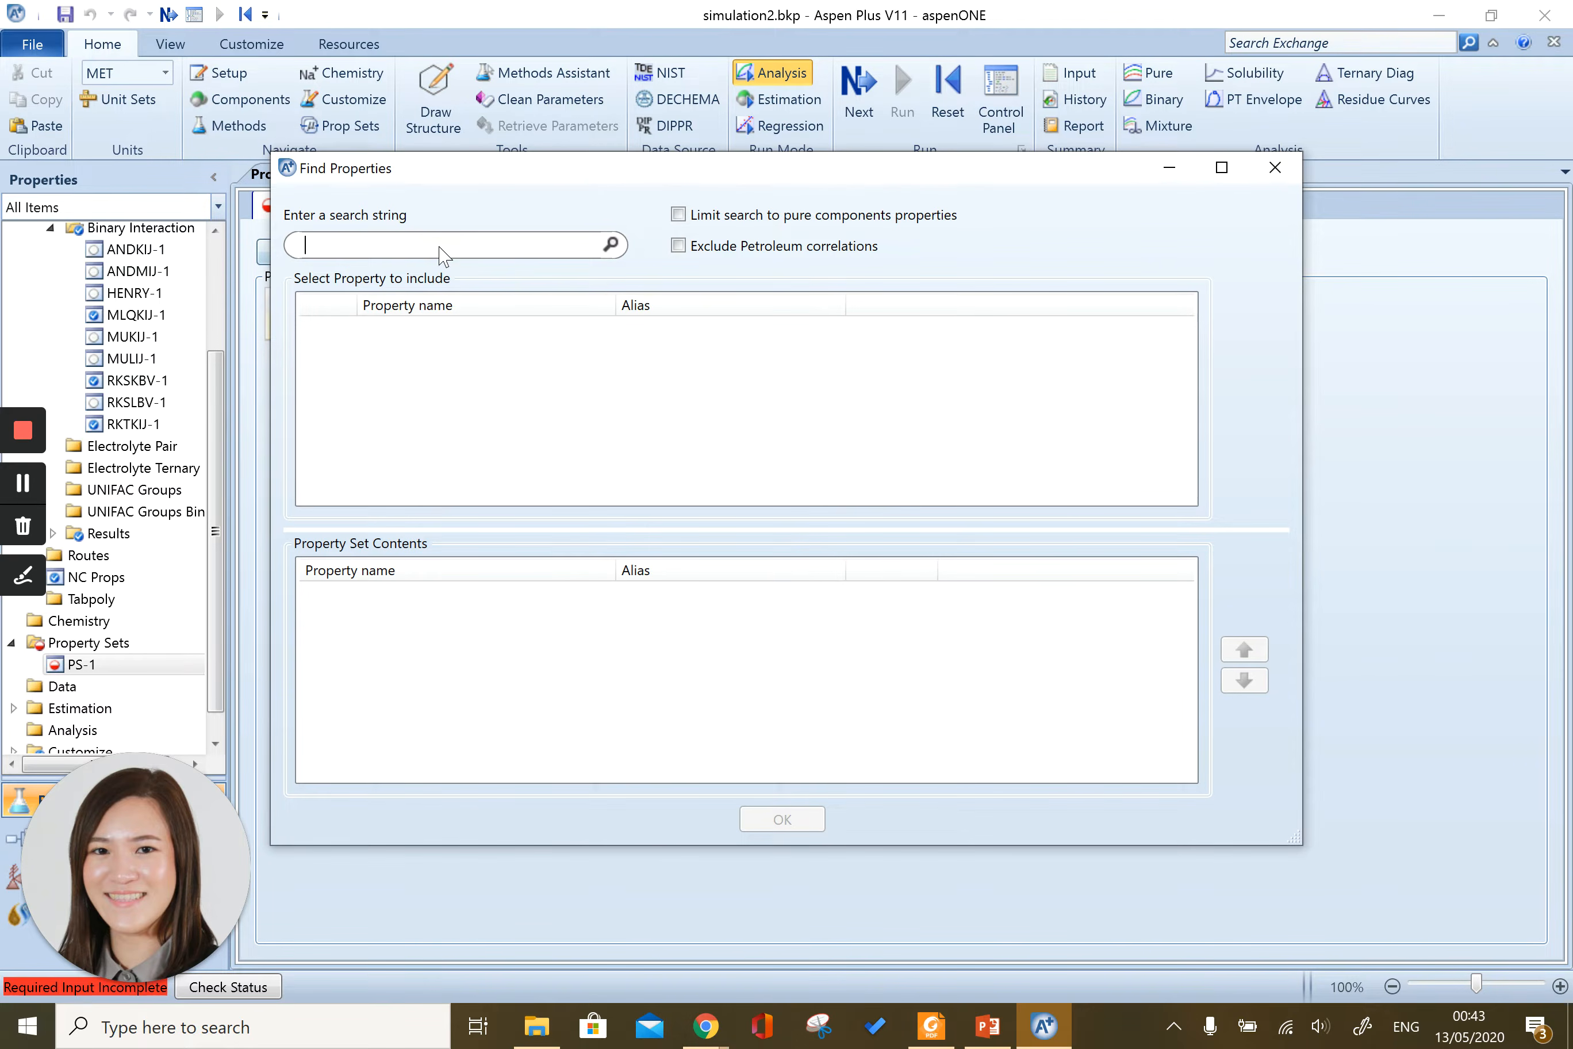
text(mo)
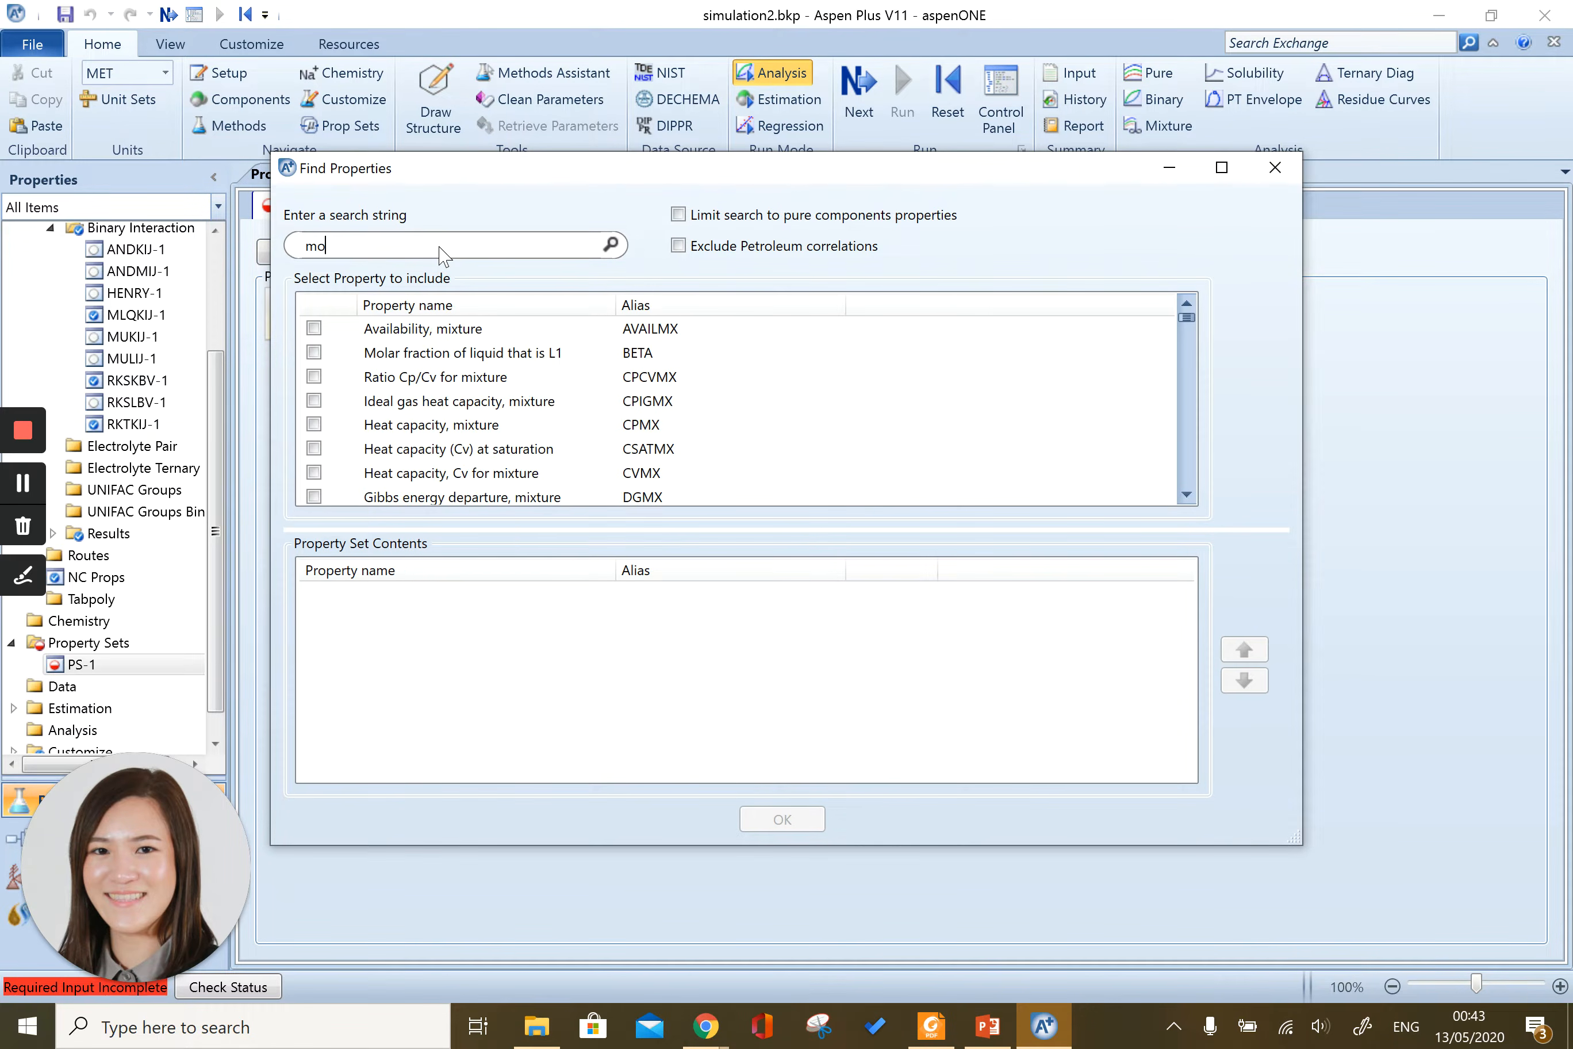
text(lar volume)
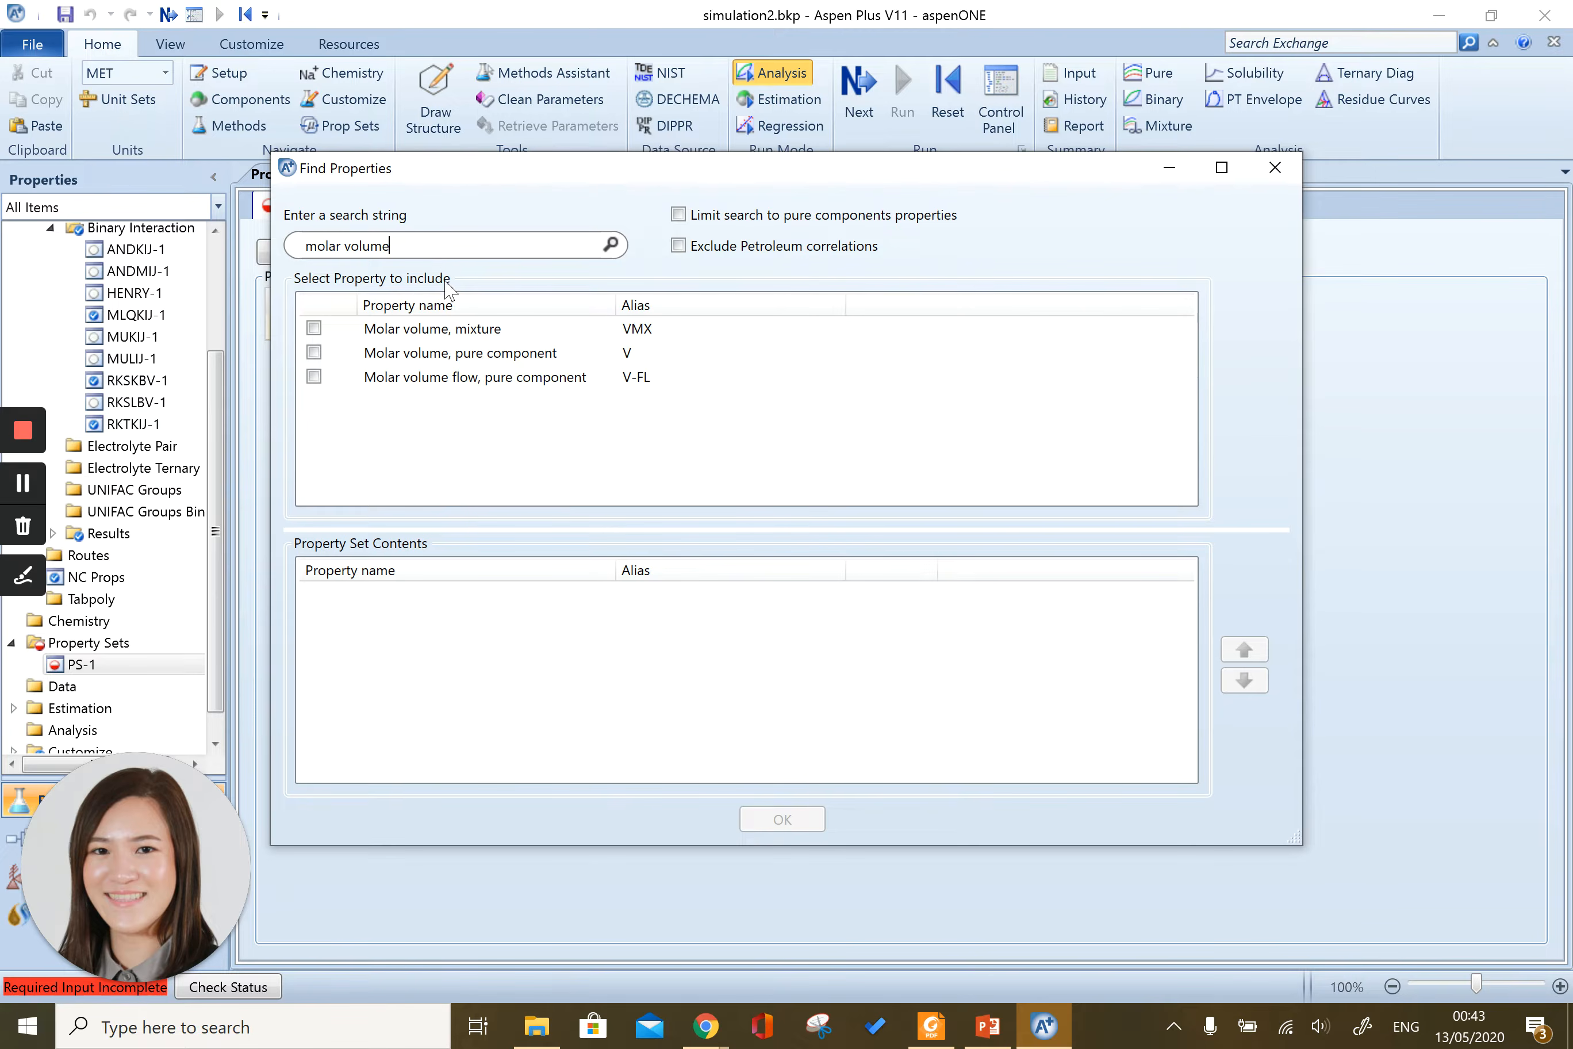
click(313, 329)
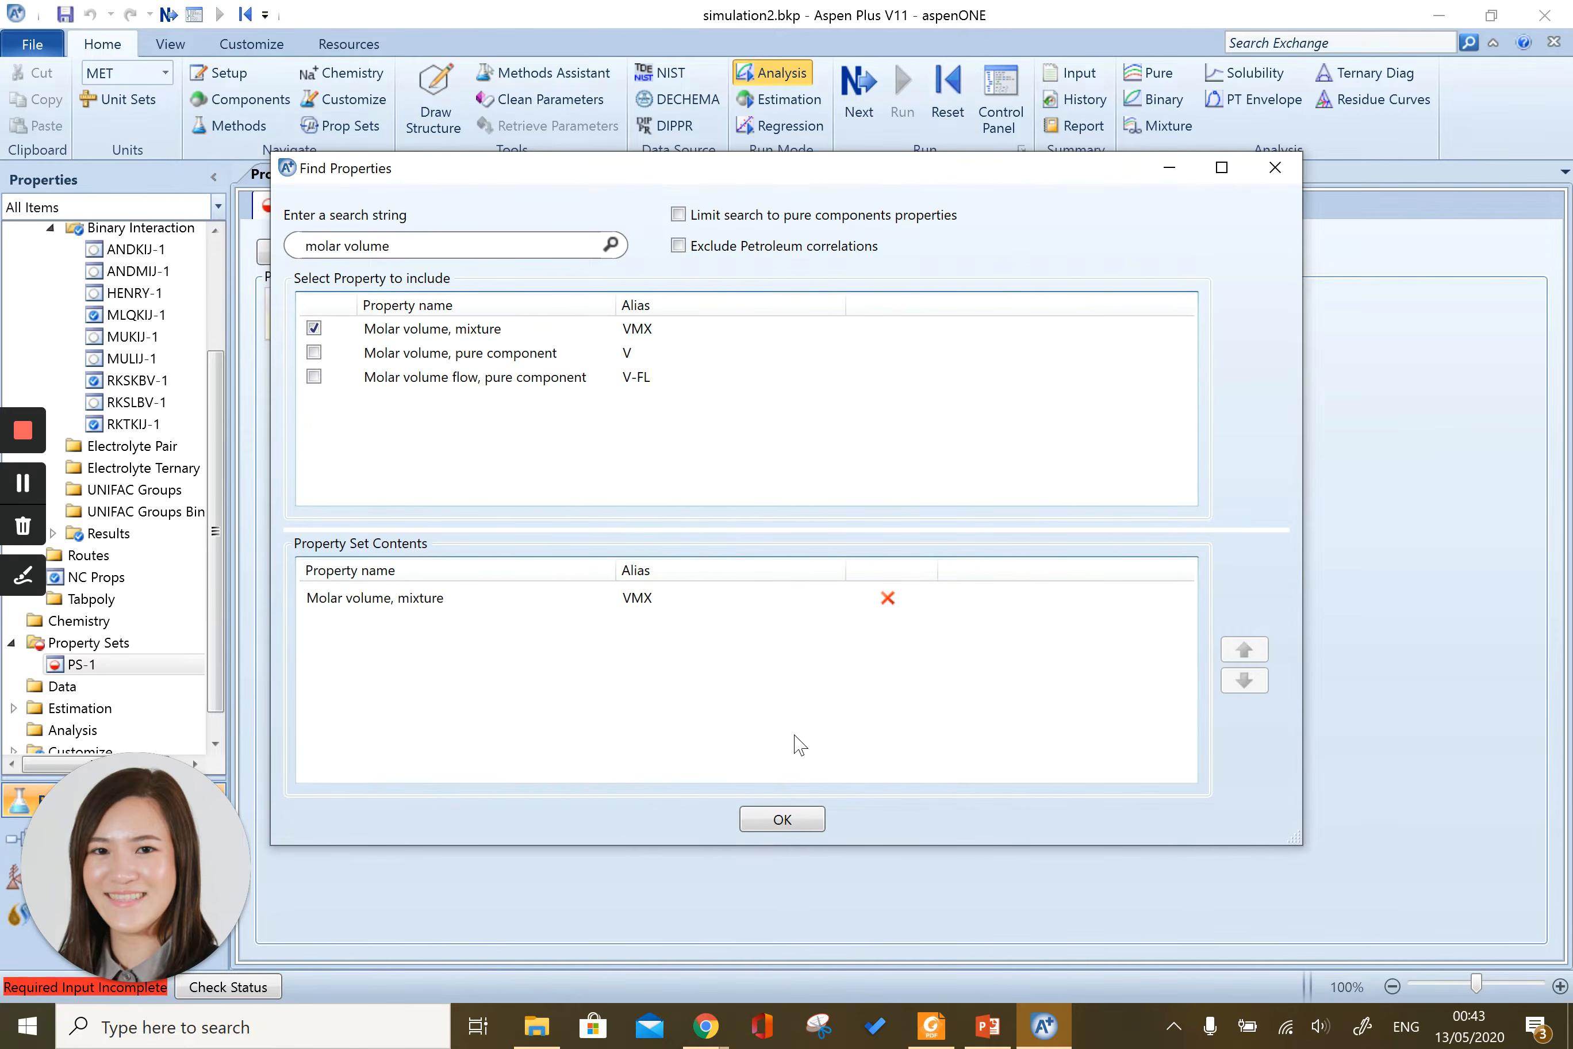
Search for "heat capacity", include "Heat capacity, mixture" (CPMX) in PS-1, and suppress further multiple-properties warnings.
click(491, 247)
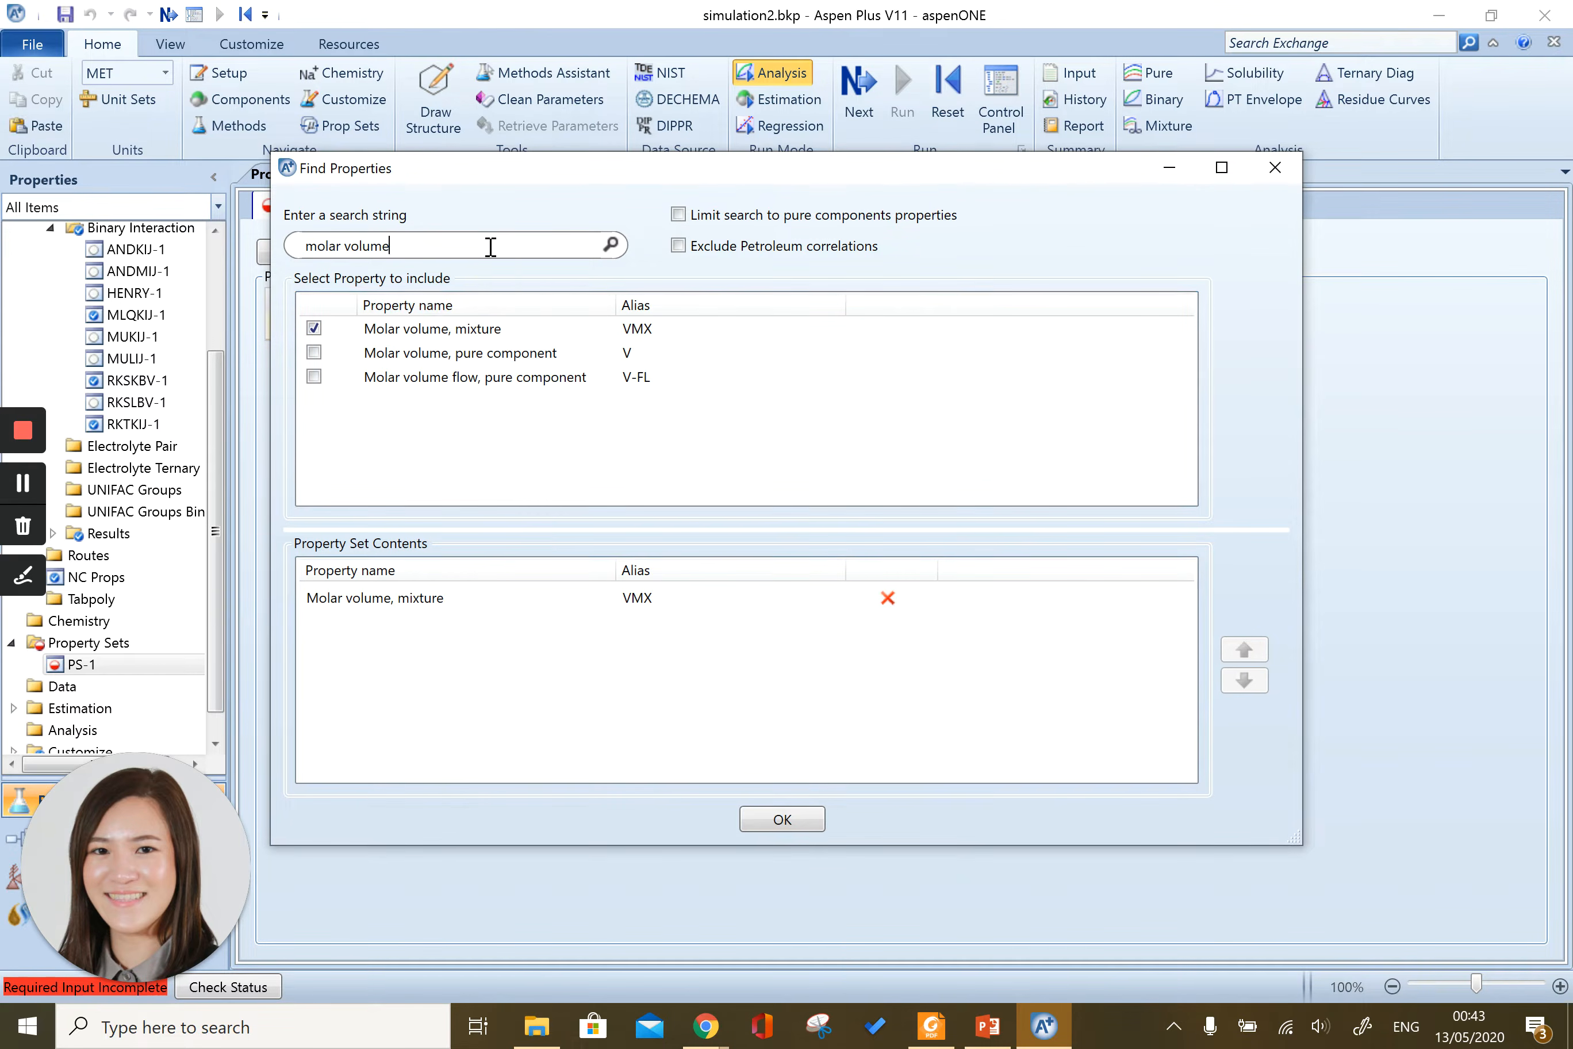
key(ctrl+a)
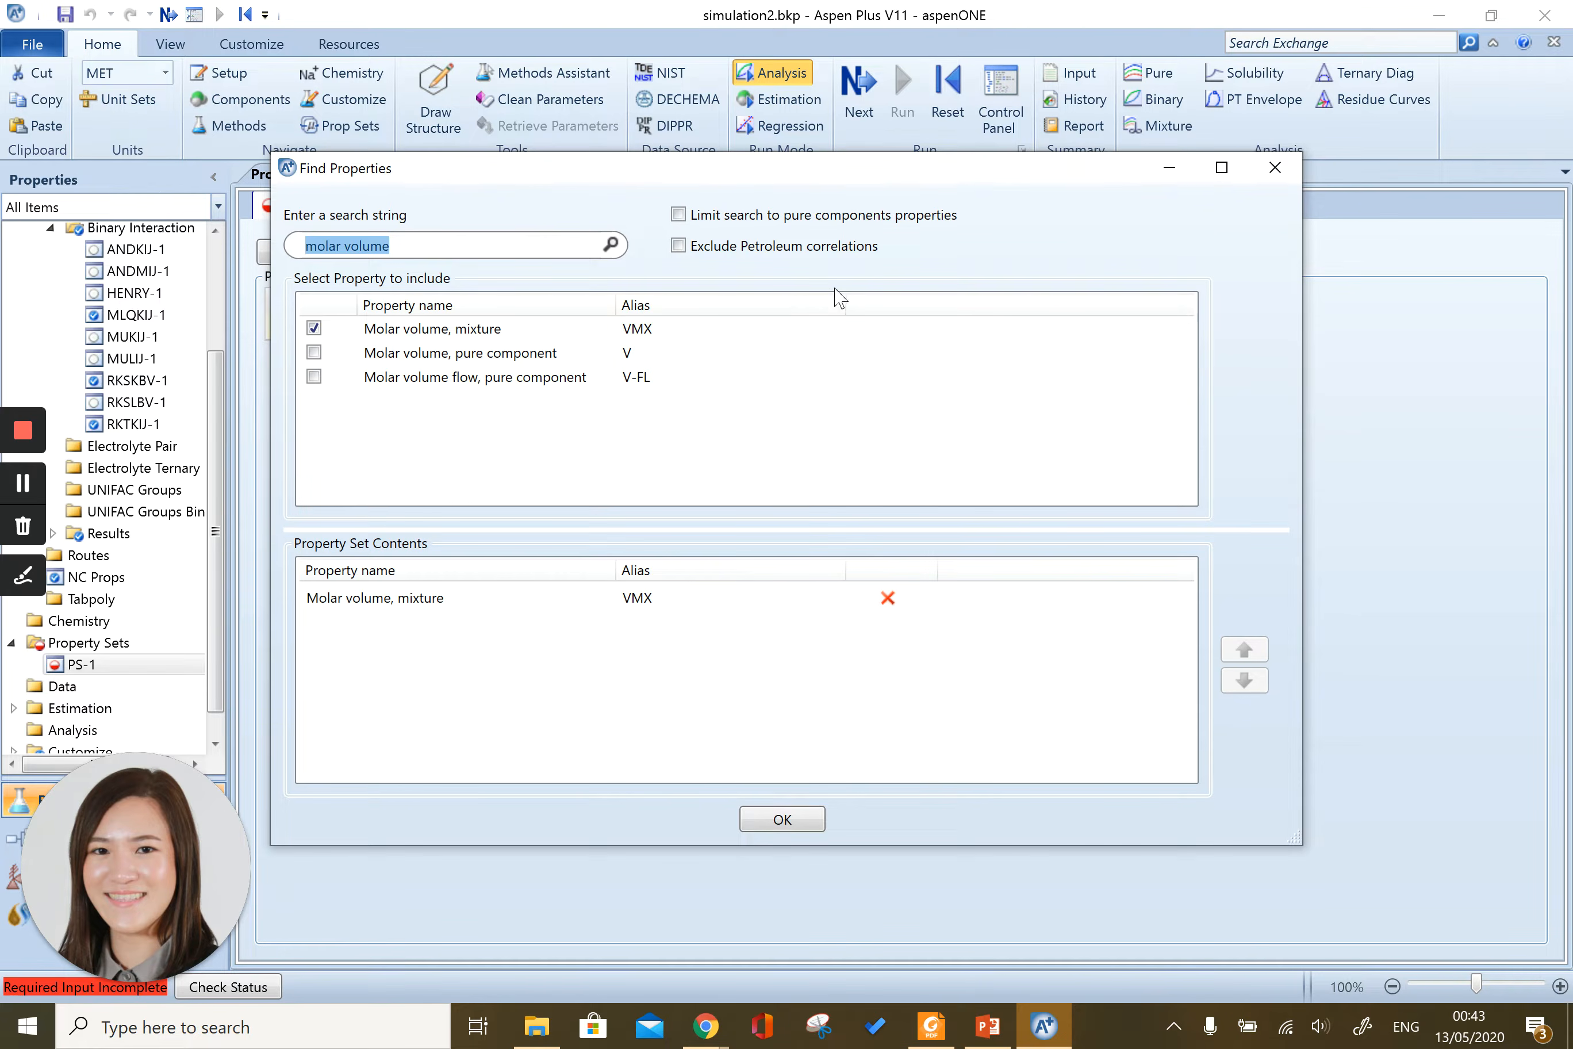
text(h)
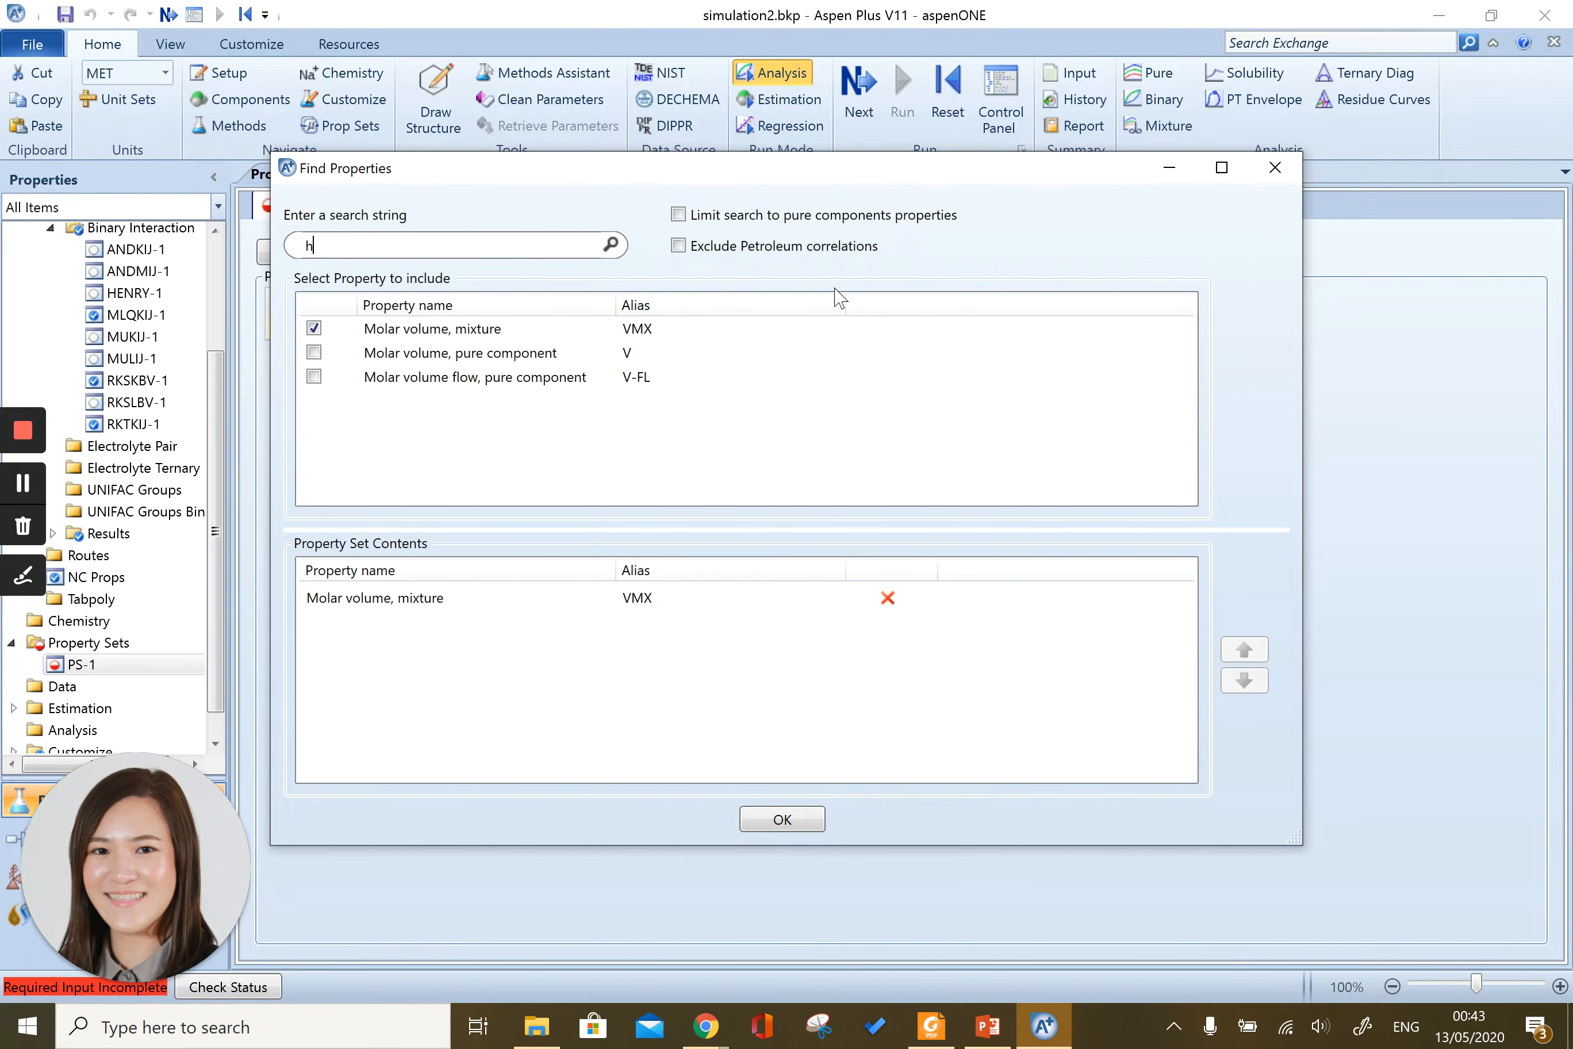
text(eat capa)
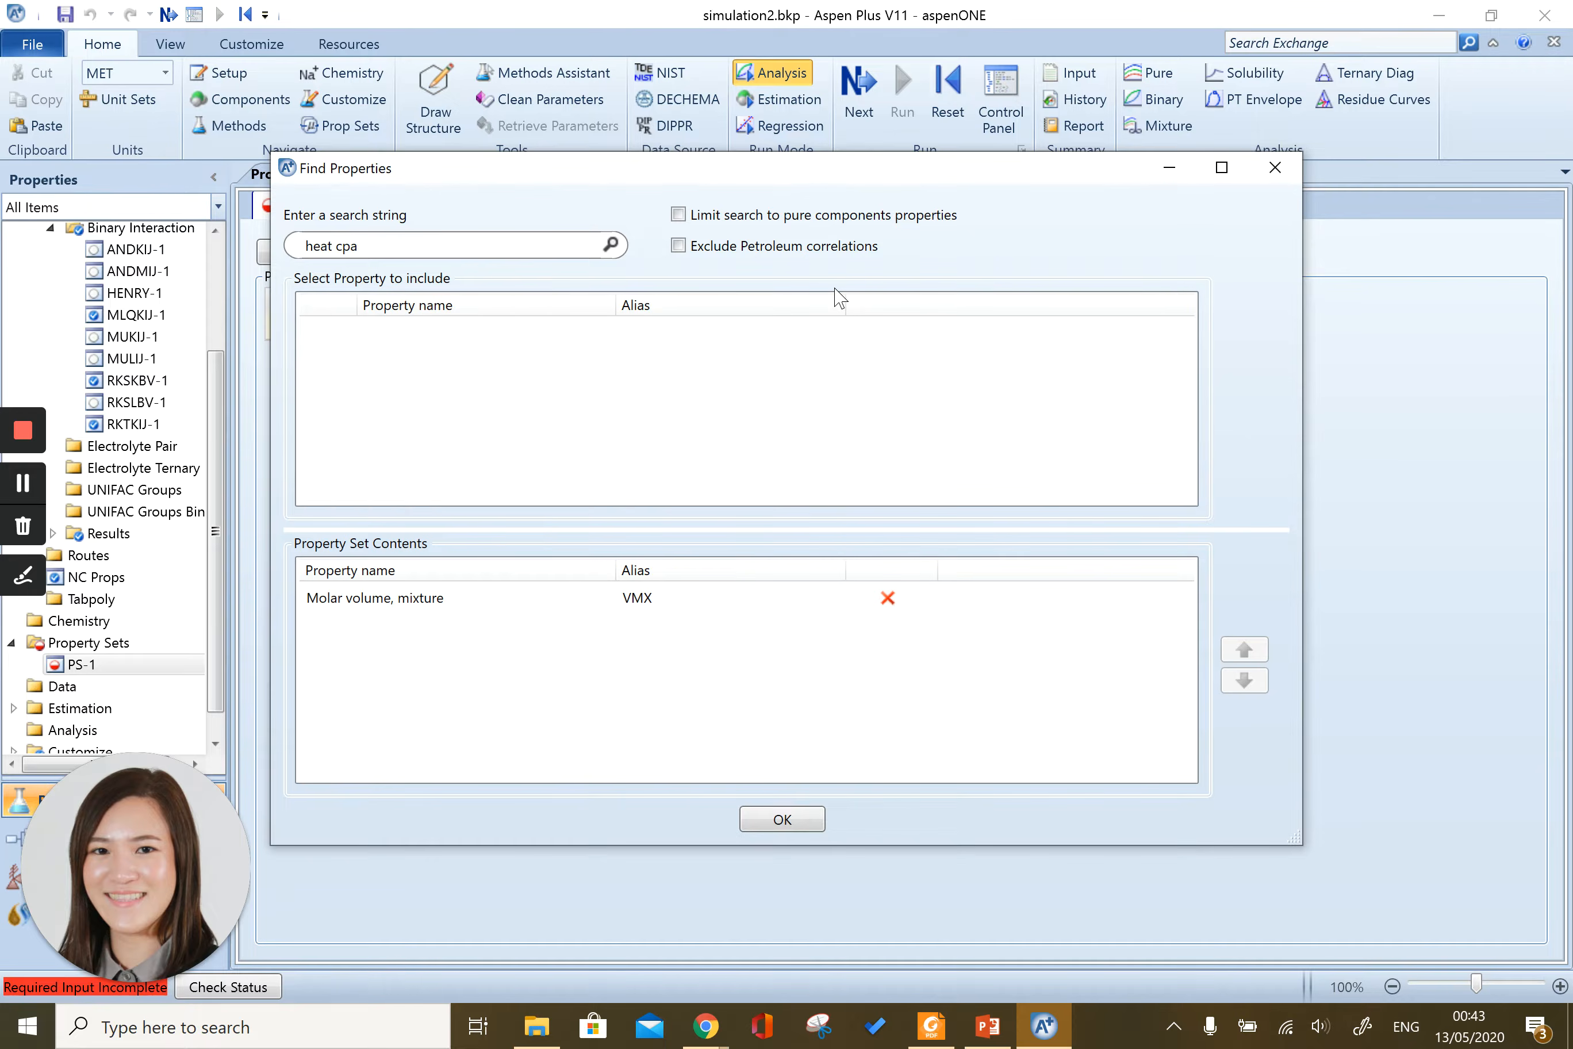
text(city)
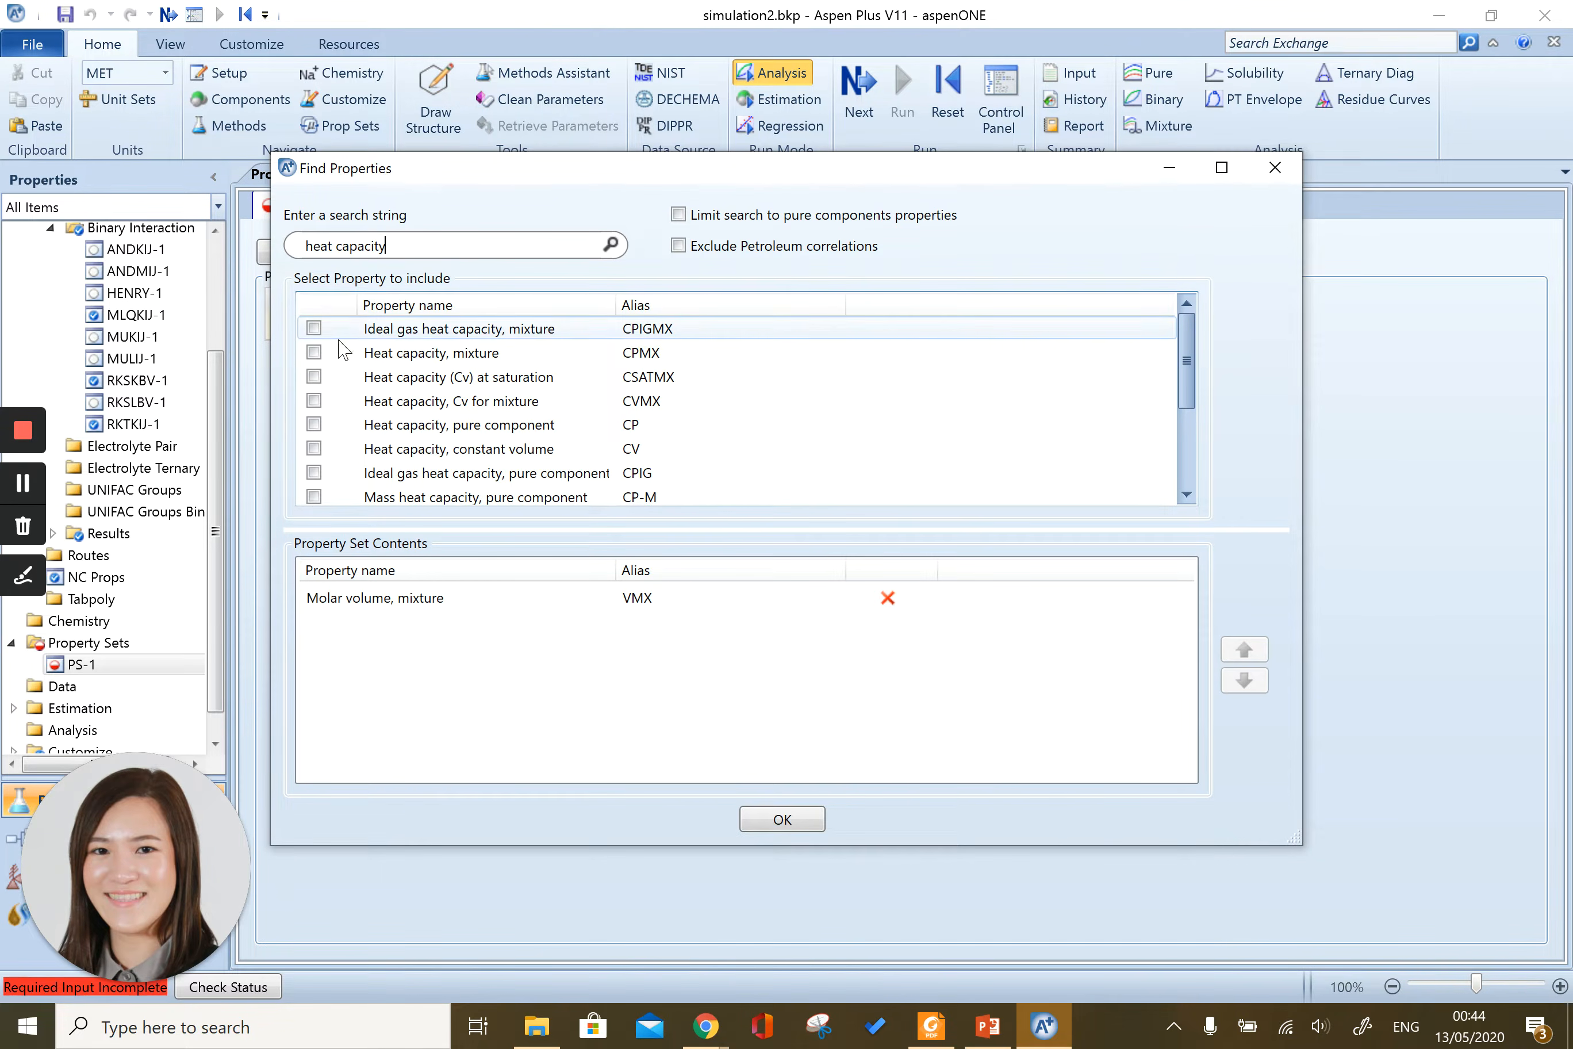
click(314, 353)
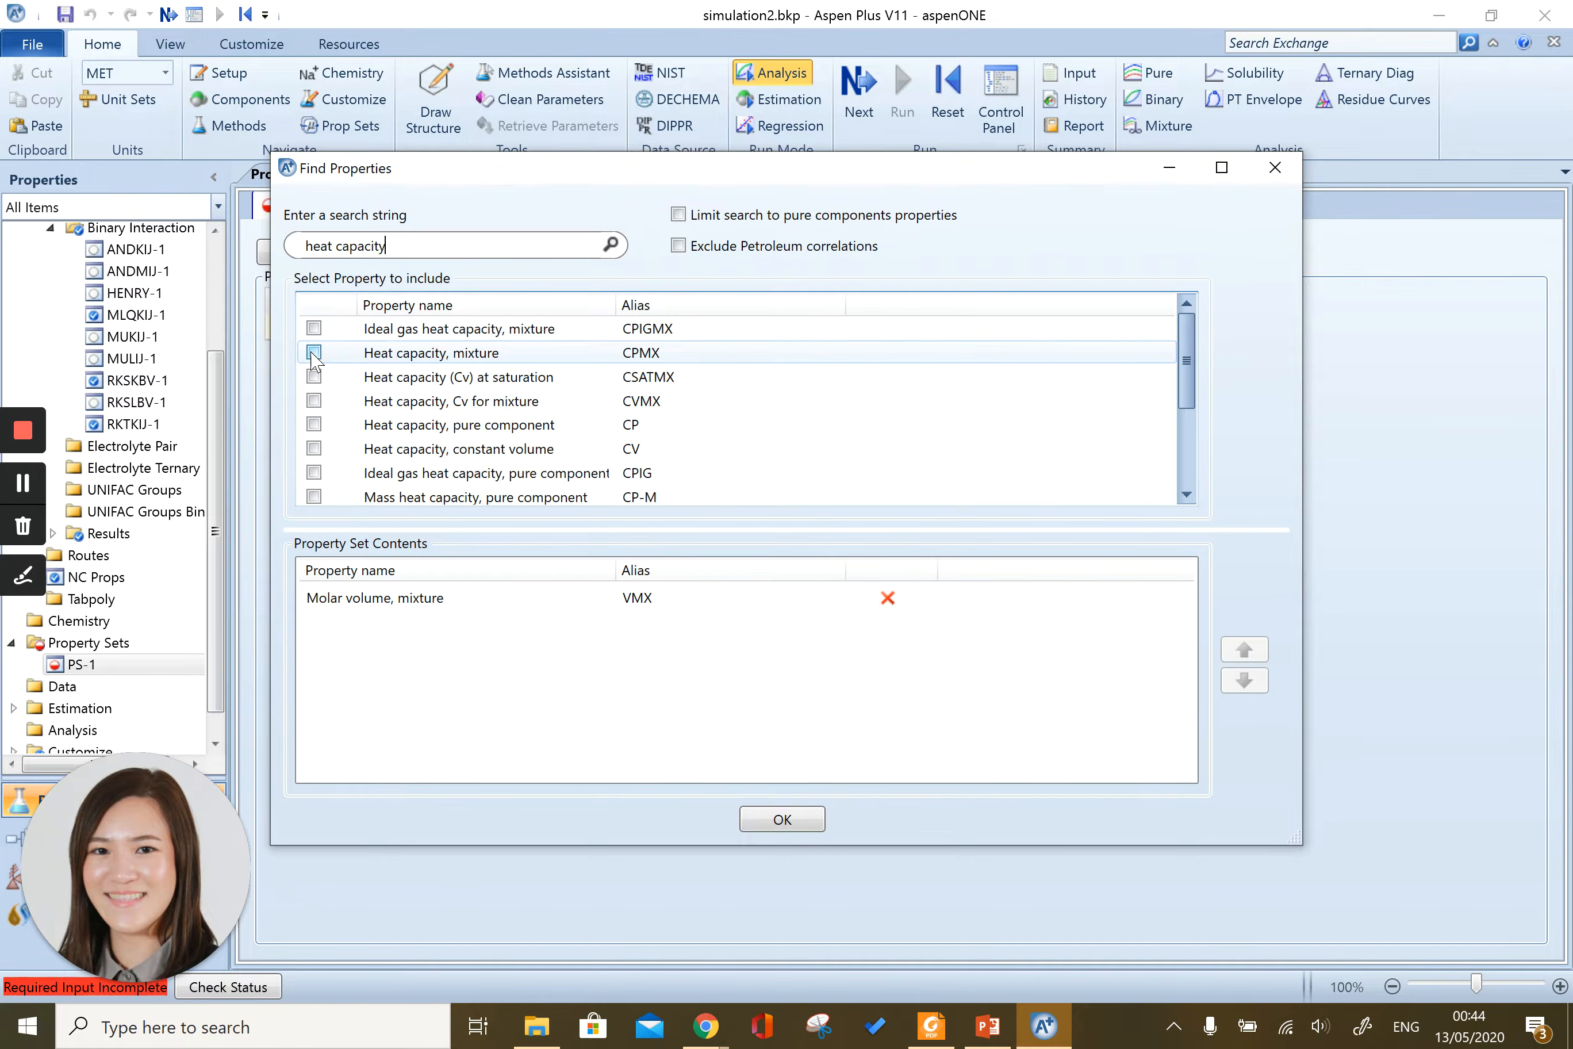
click(697, 556)
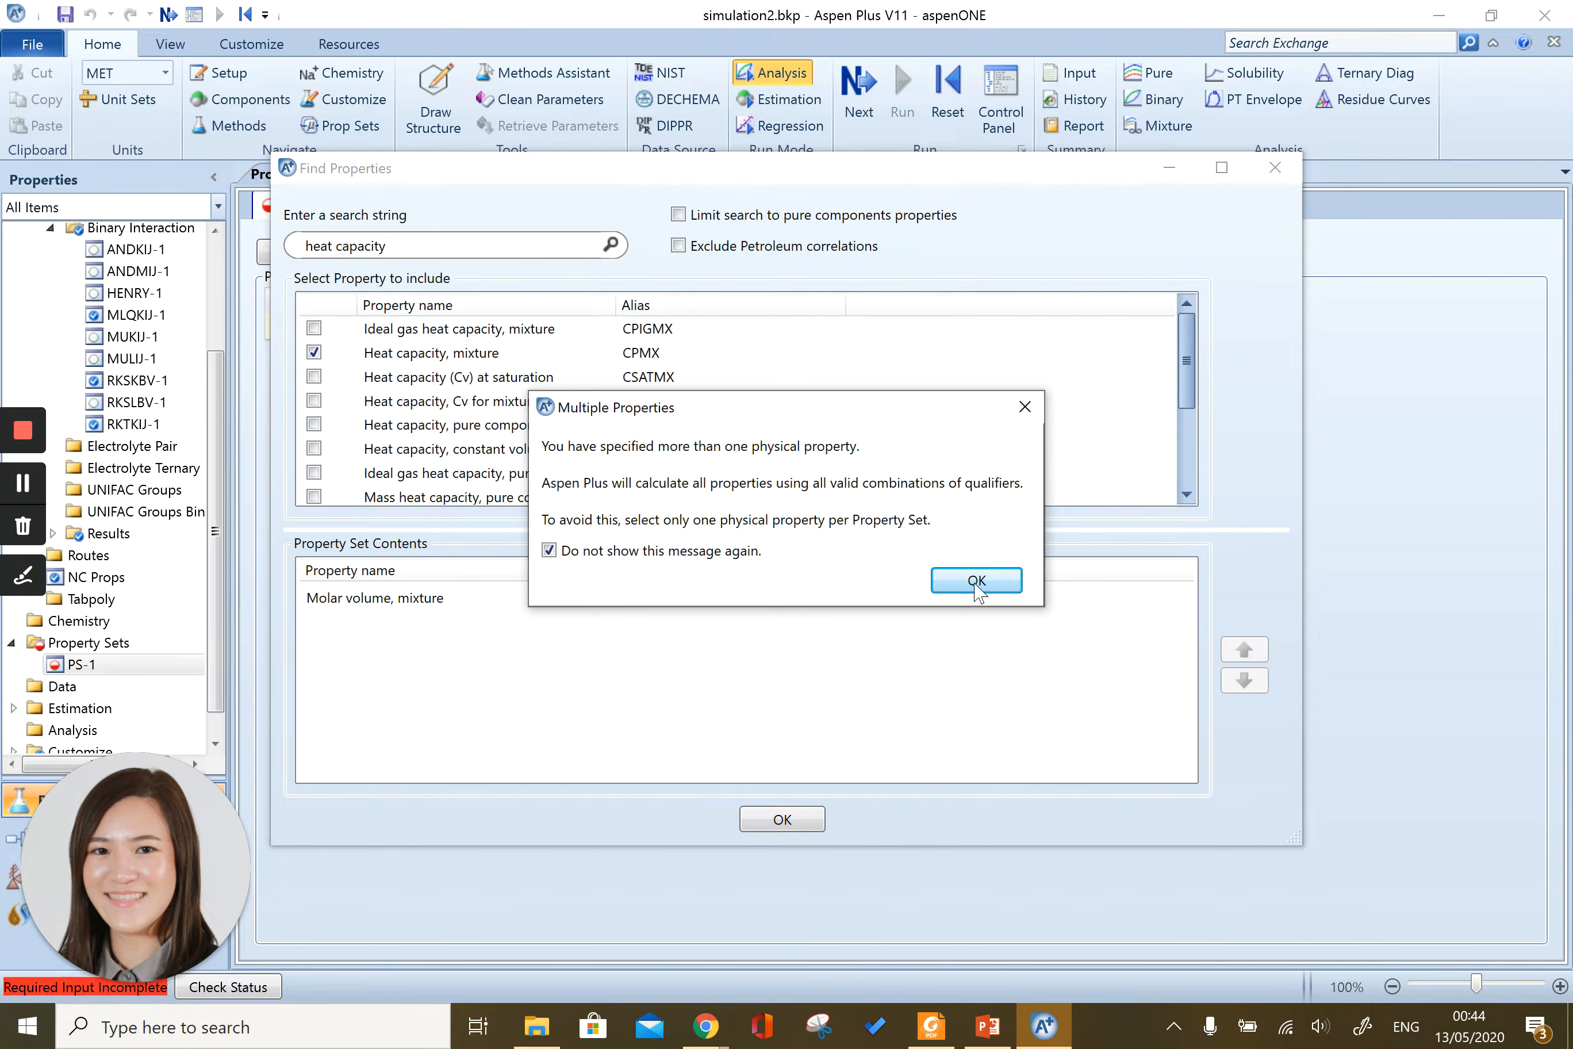
click(977, 581)
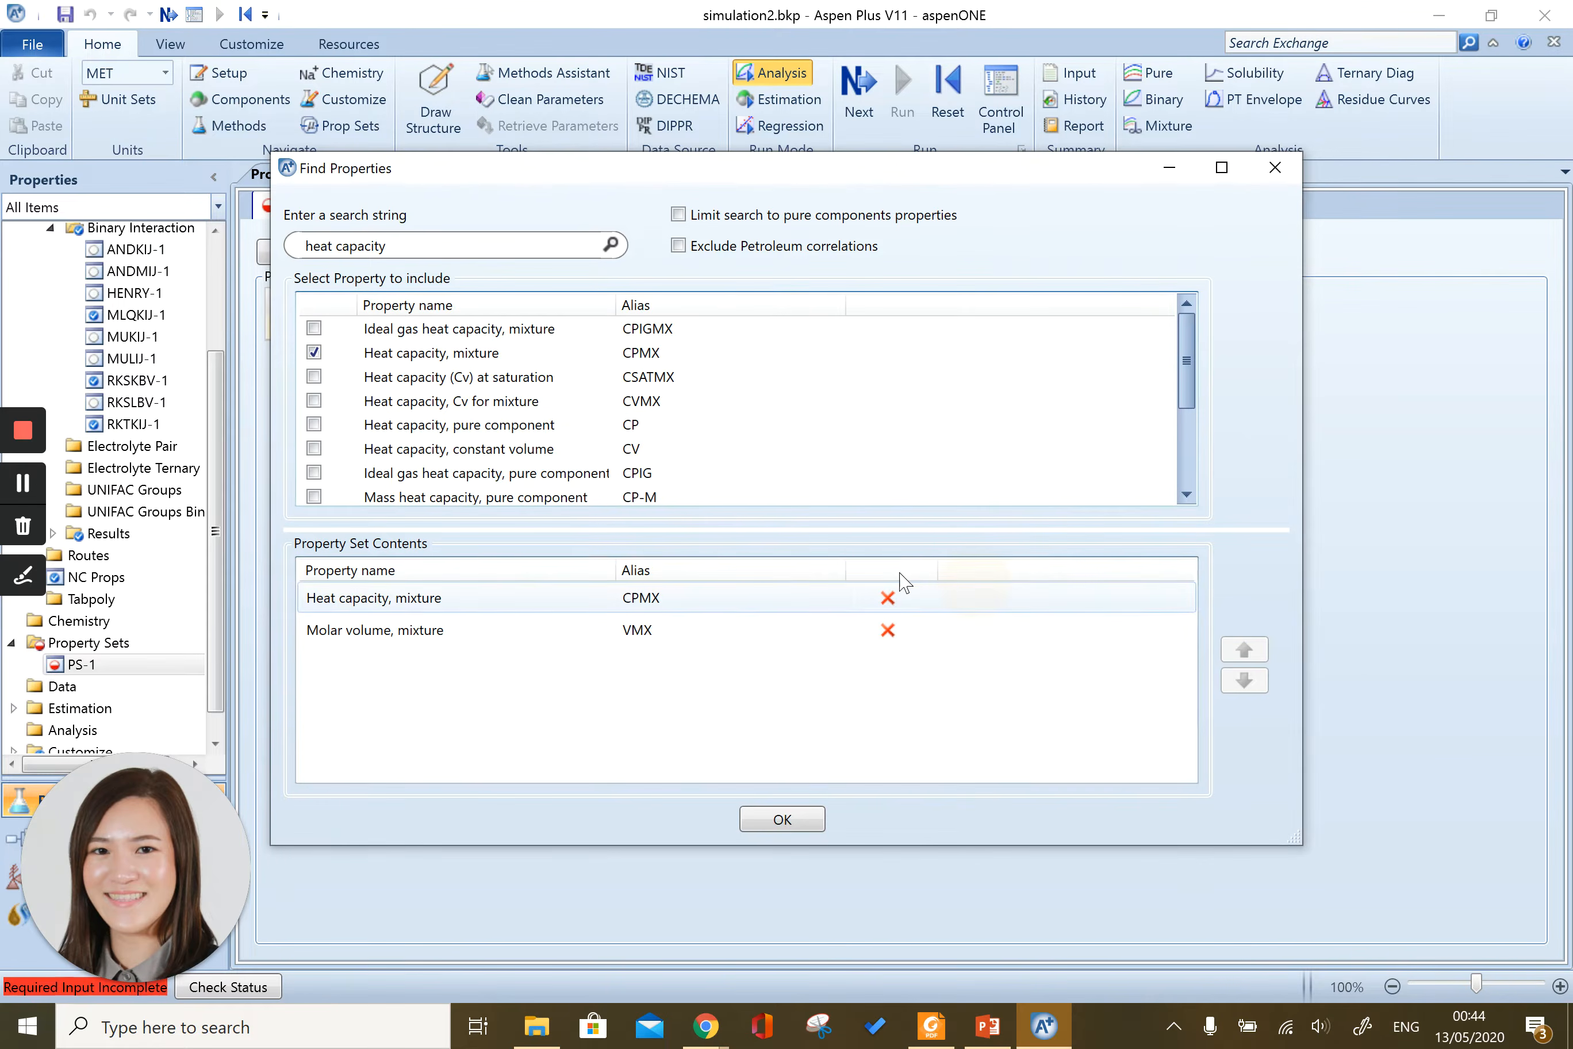
Search for "compress", include "Compressibility factor, mixture" (ZMX) in PS-1, and accept the property selection.
drag(470, 245, 279, 248)
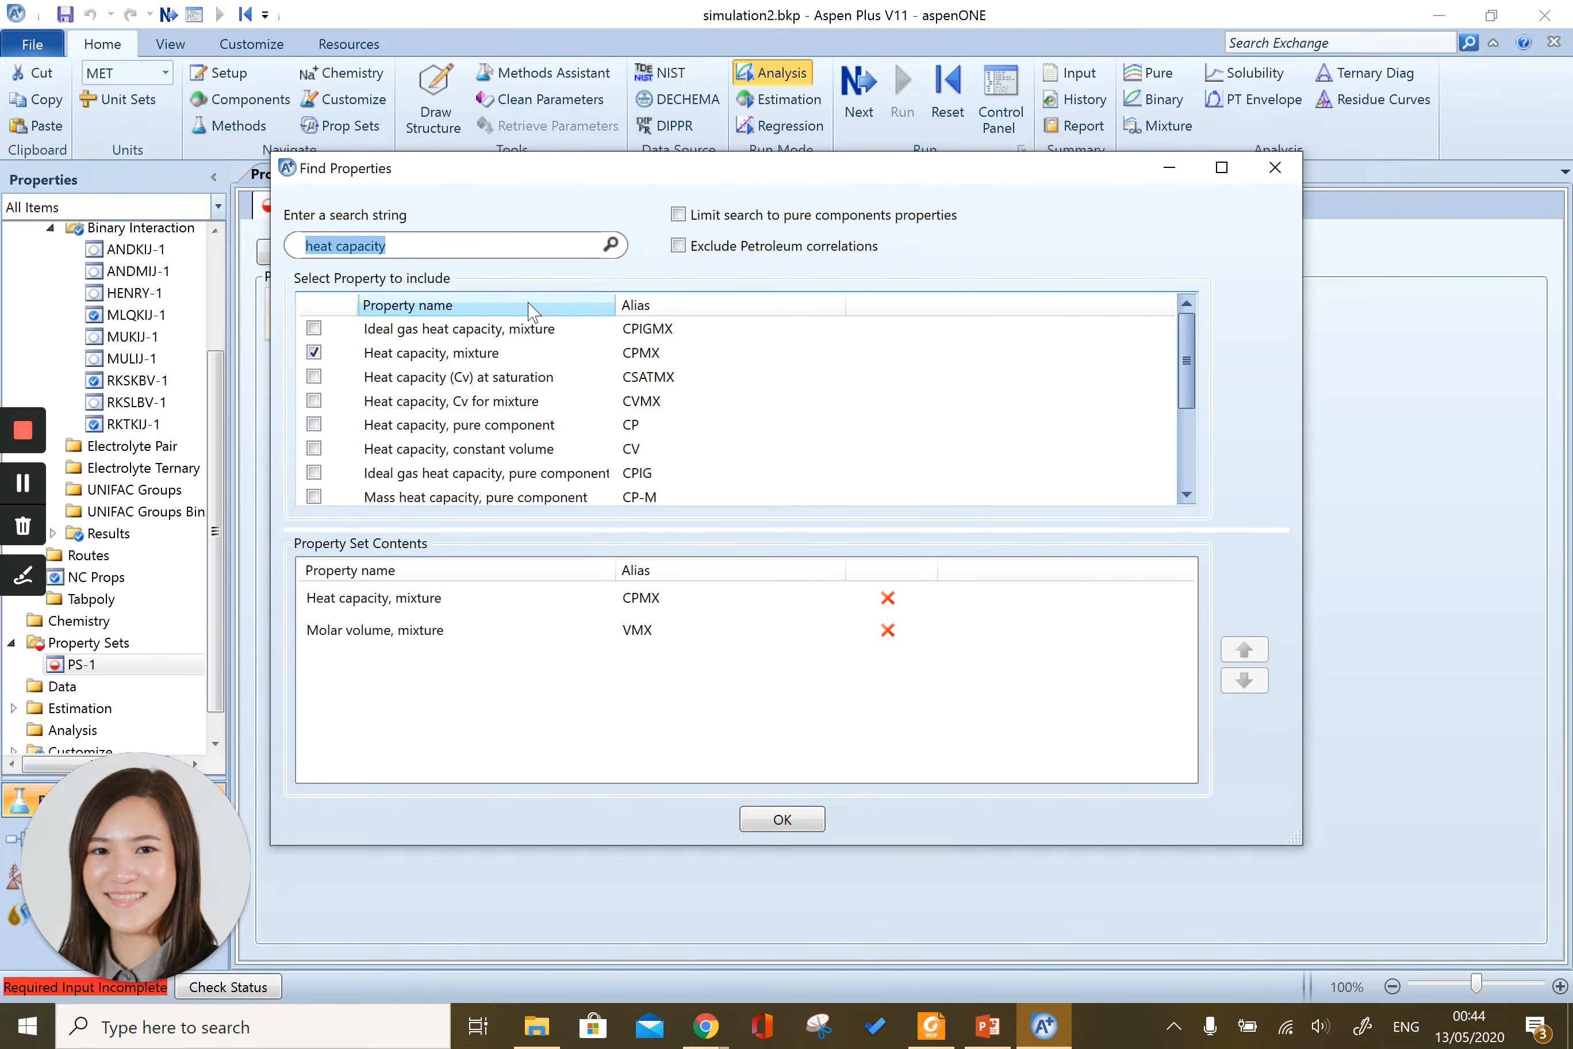
text(comp)
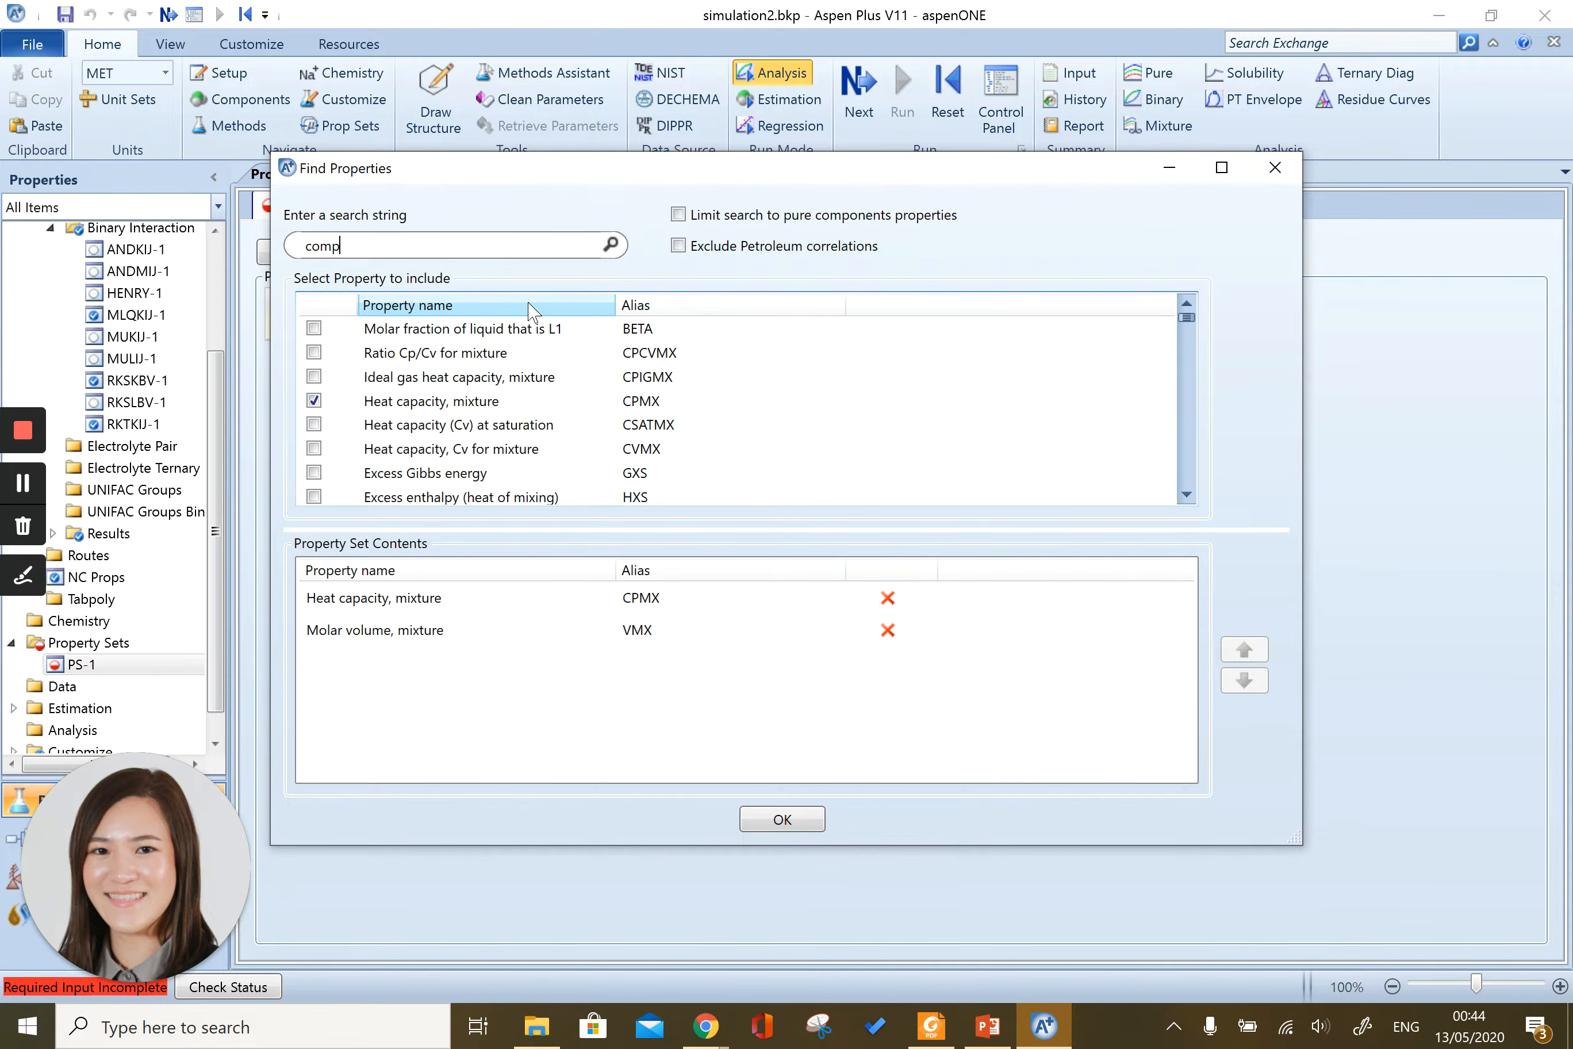
text(ress)
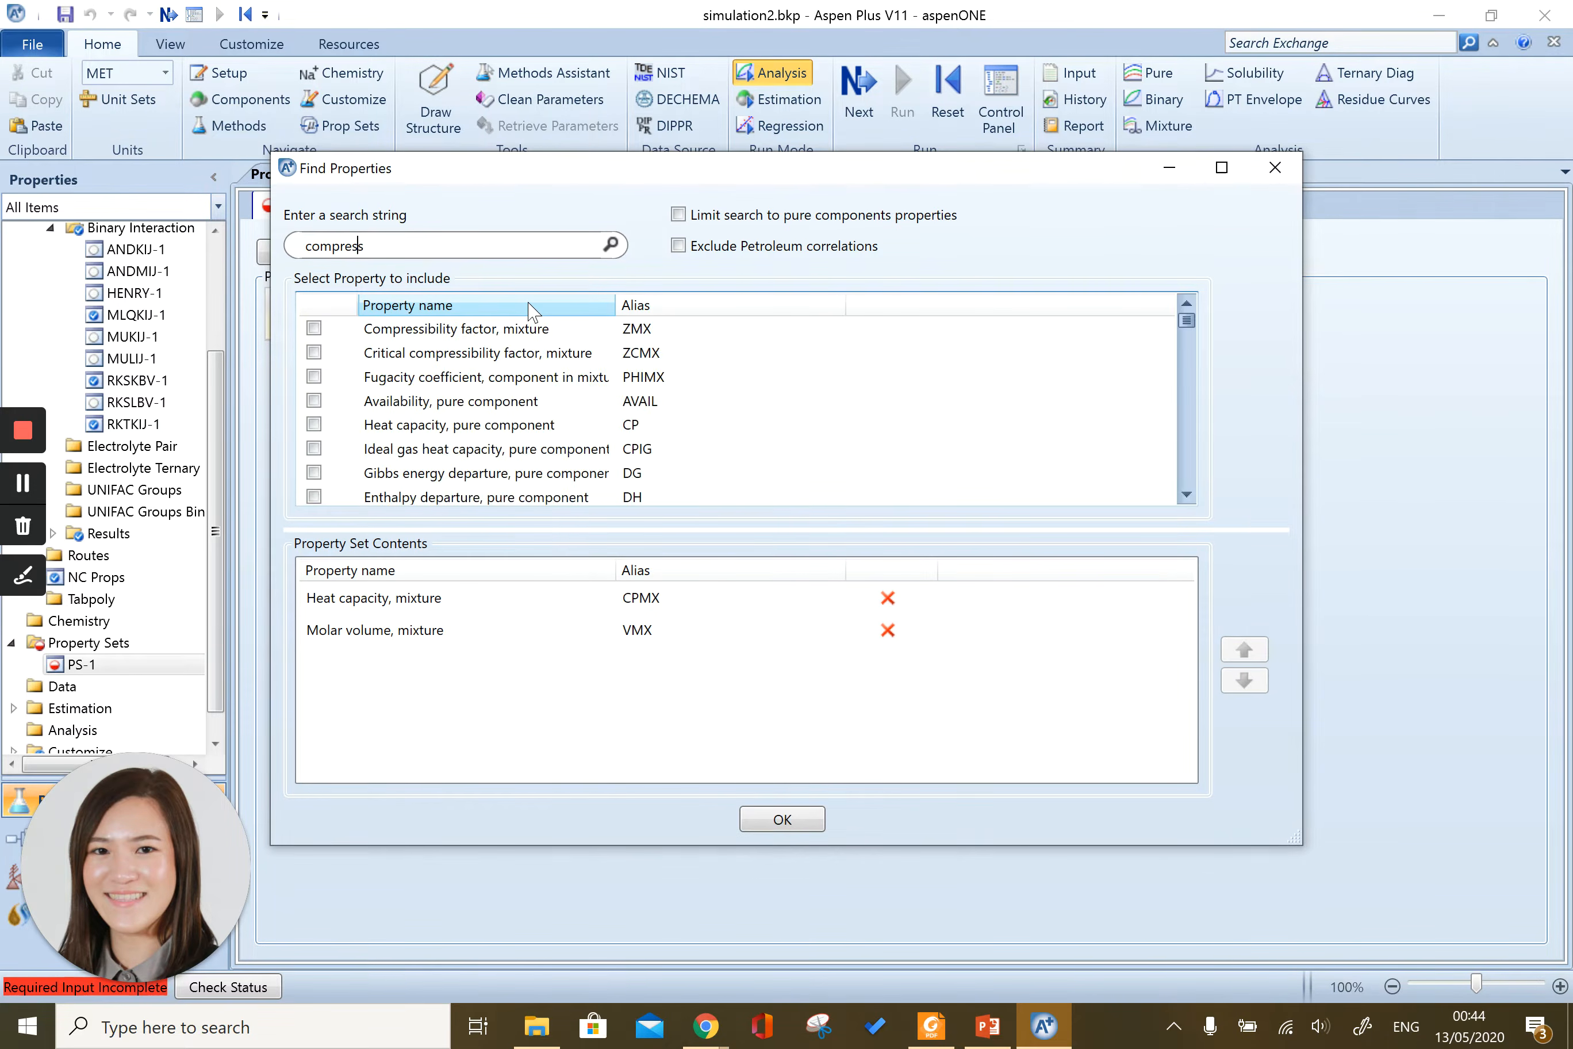
click(313, 329)
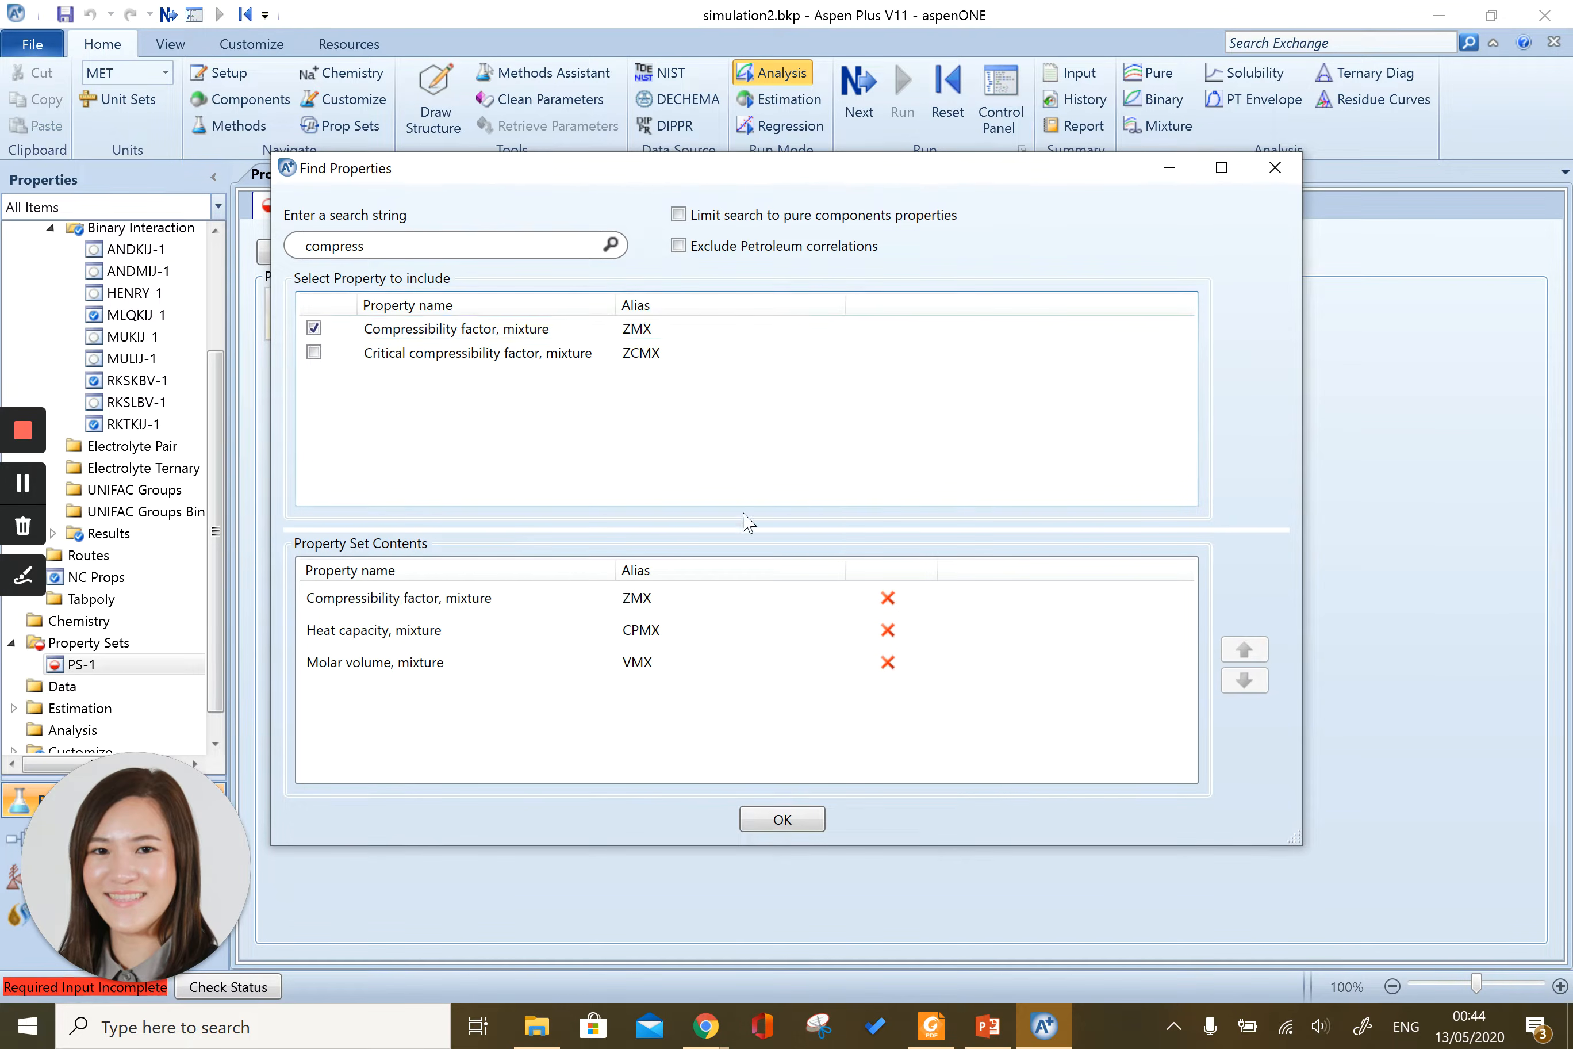
click(782, 819)
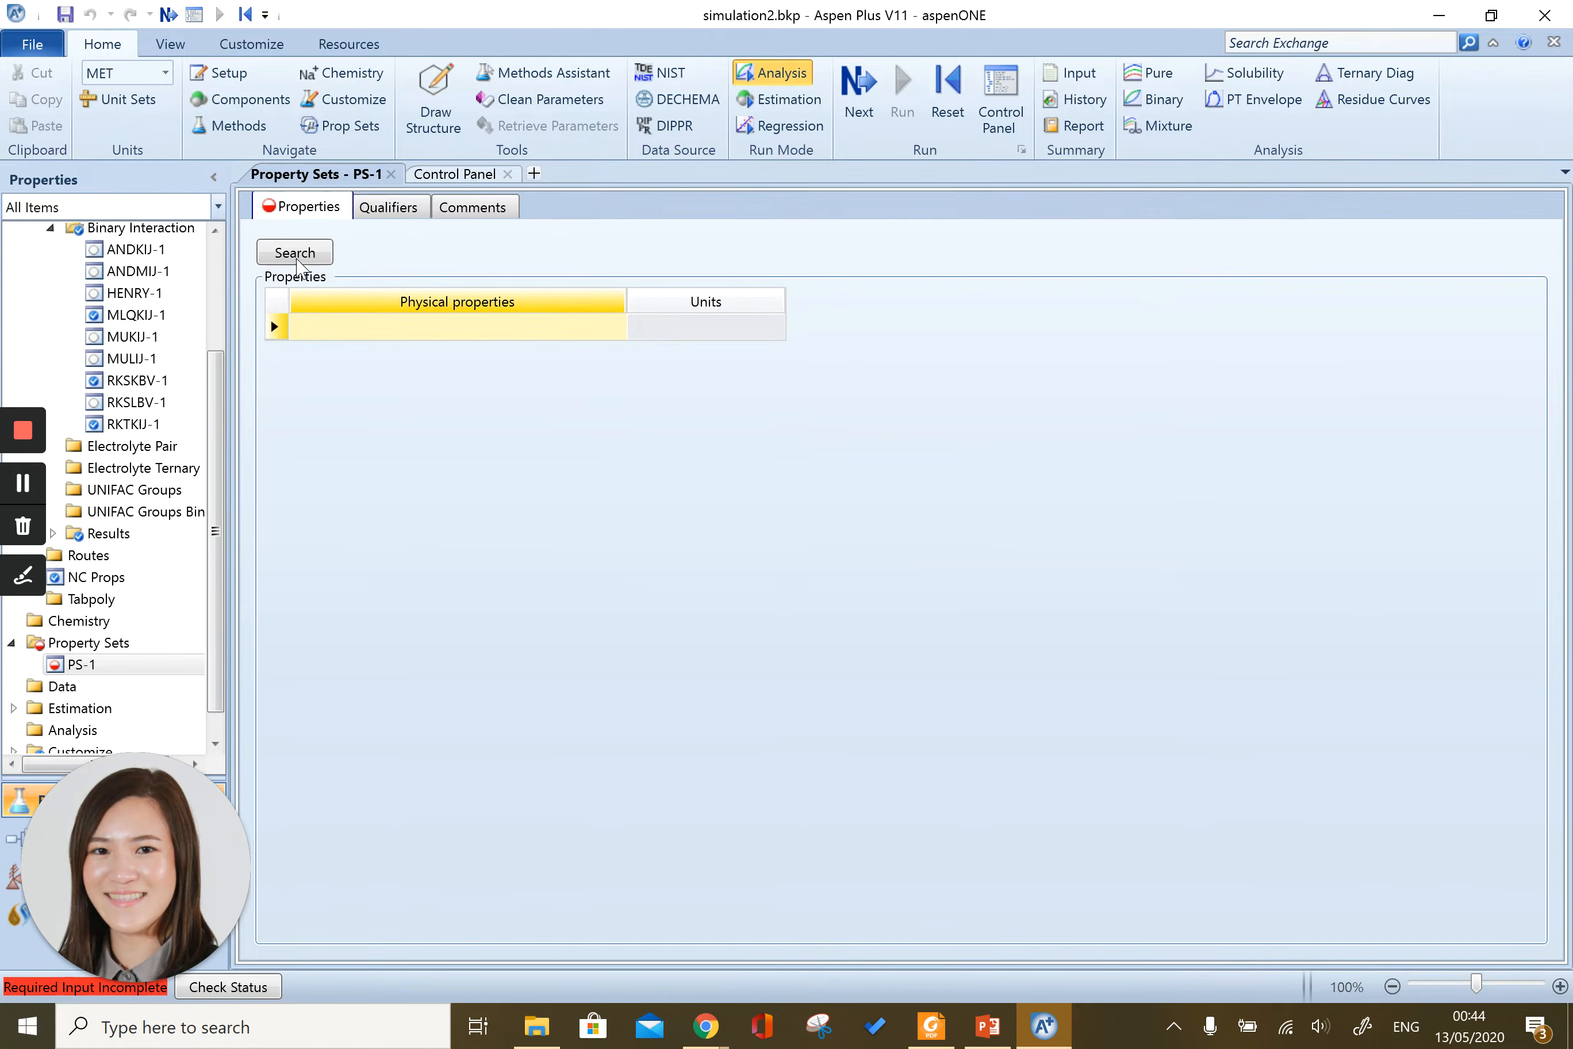
Set the units of CPMX to J/kmol-K and of VMX to cum/kmol in property set PS-1.
click(771, 330)
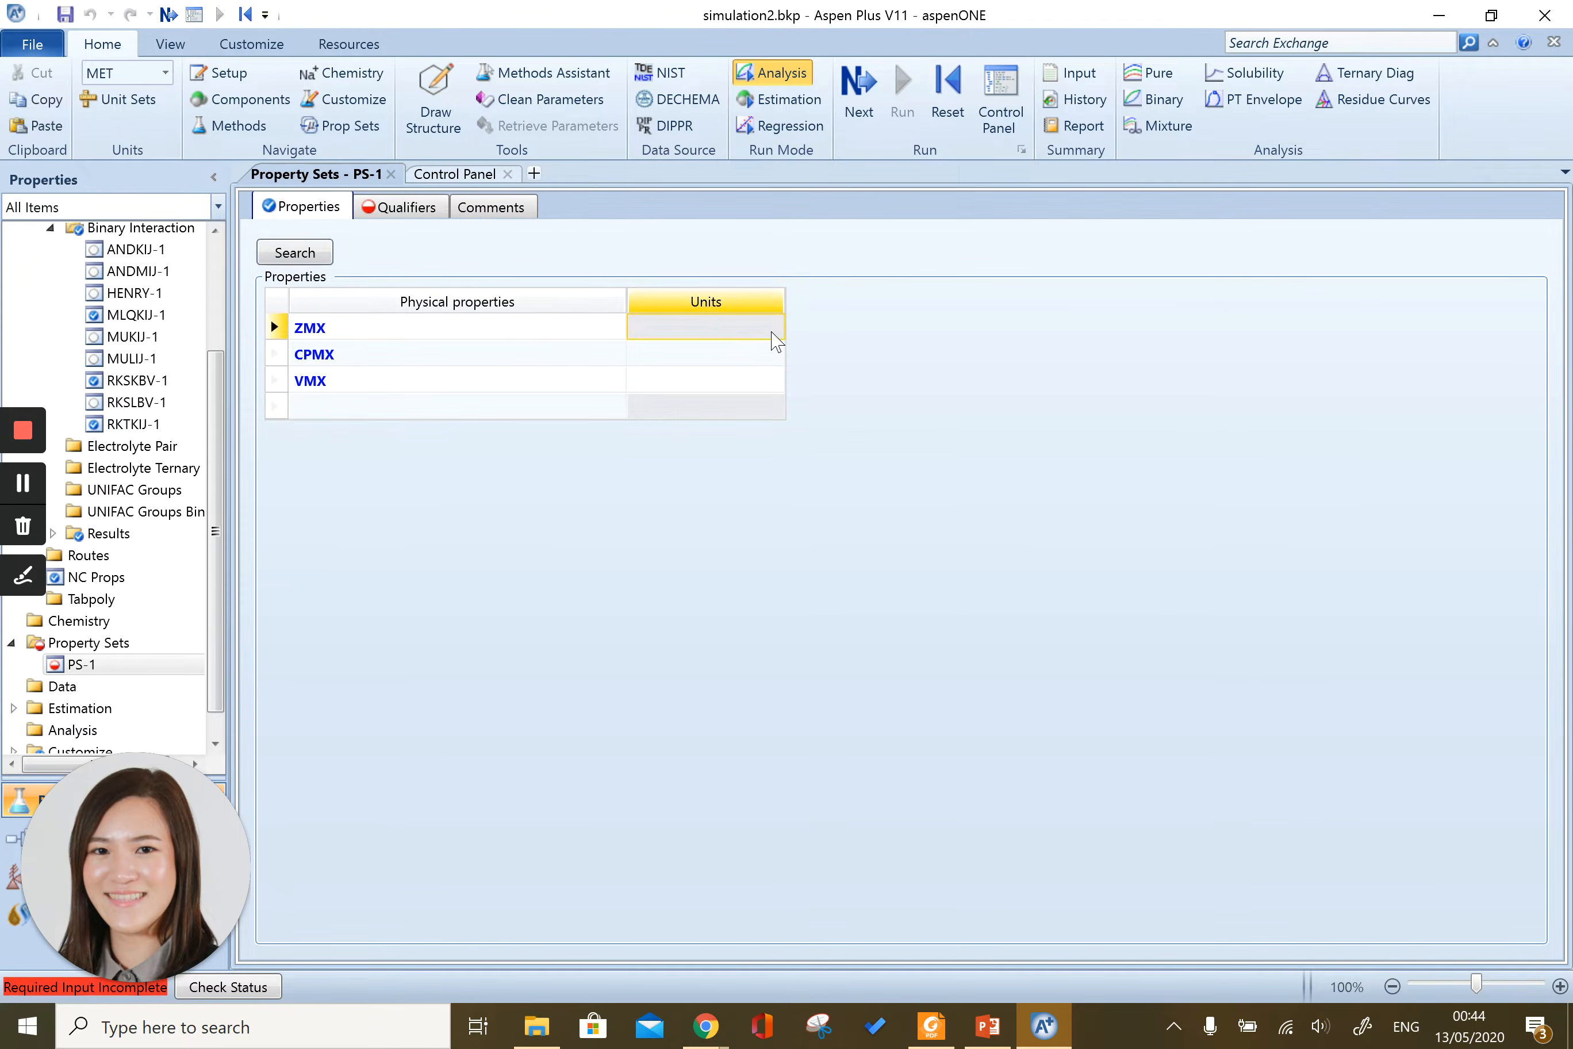
click(775, 353)
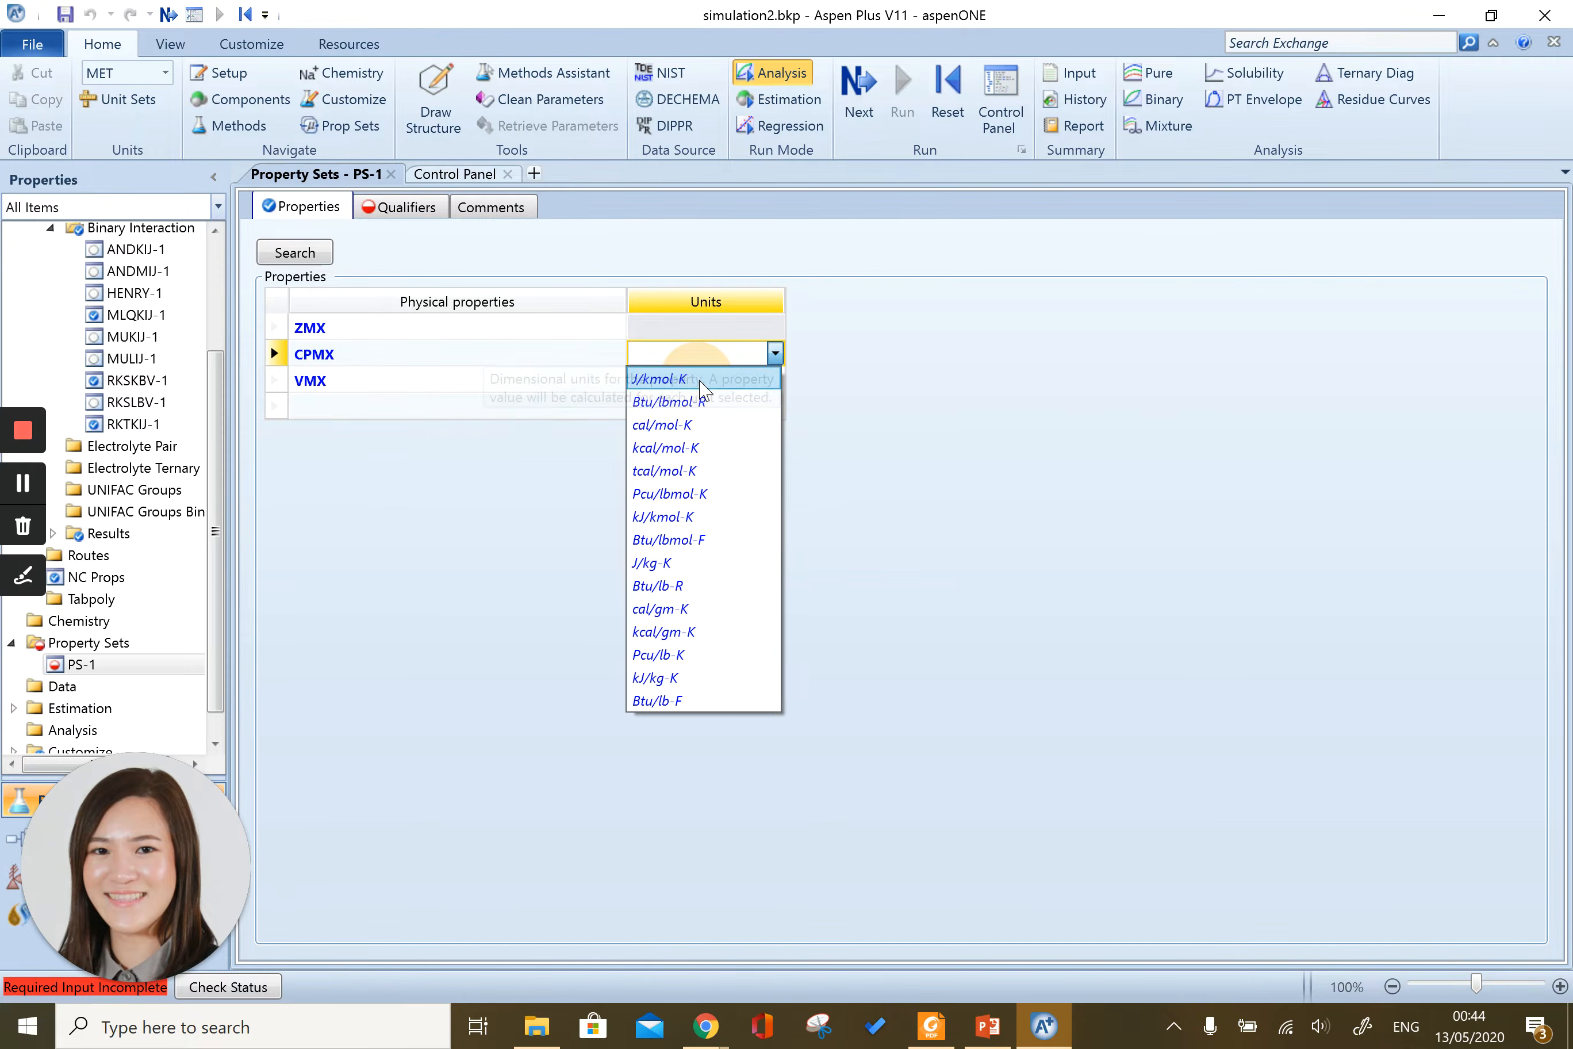
click(707, 378)
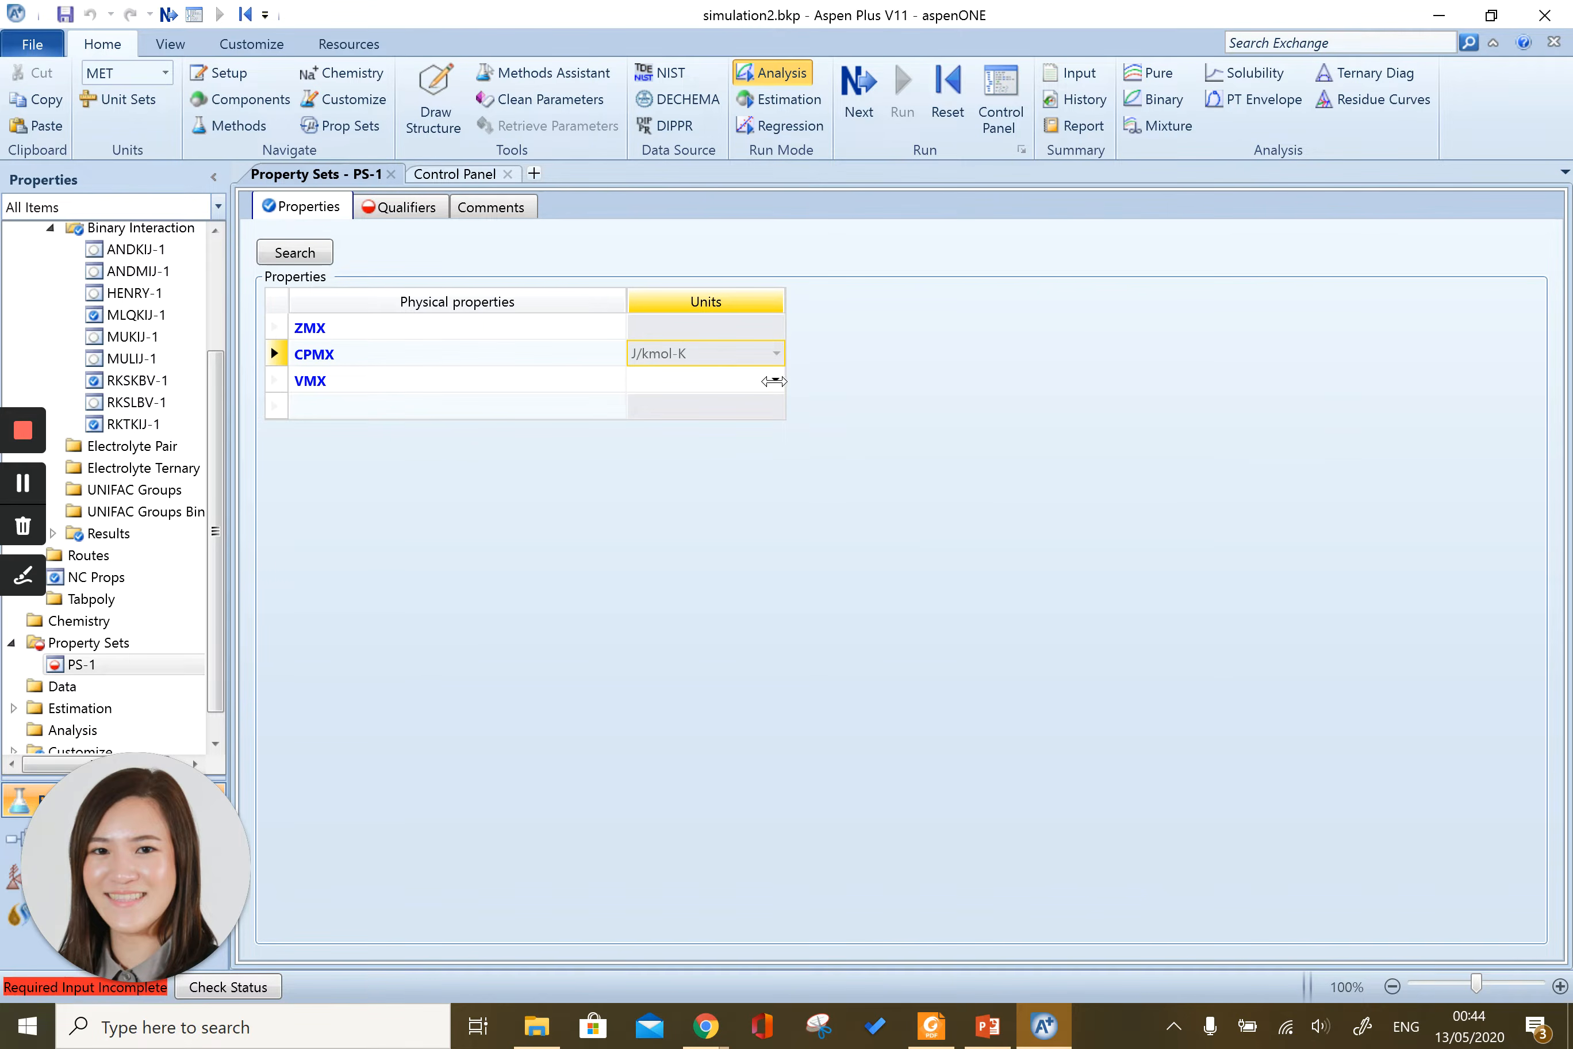
click(777, 378)
click(776, 380)
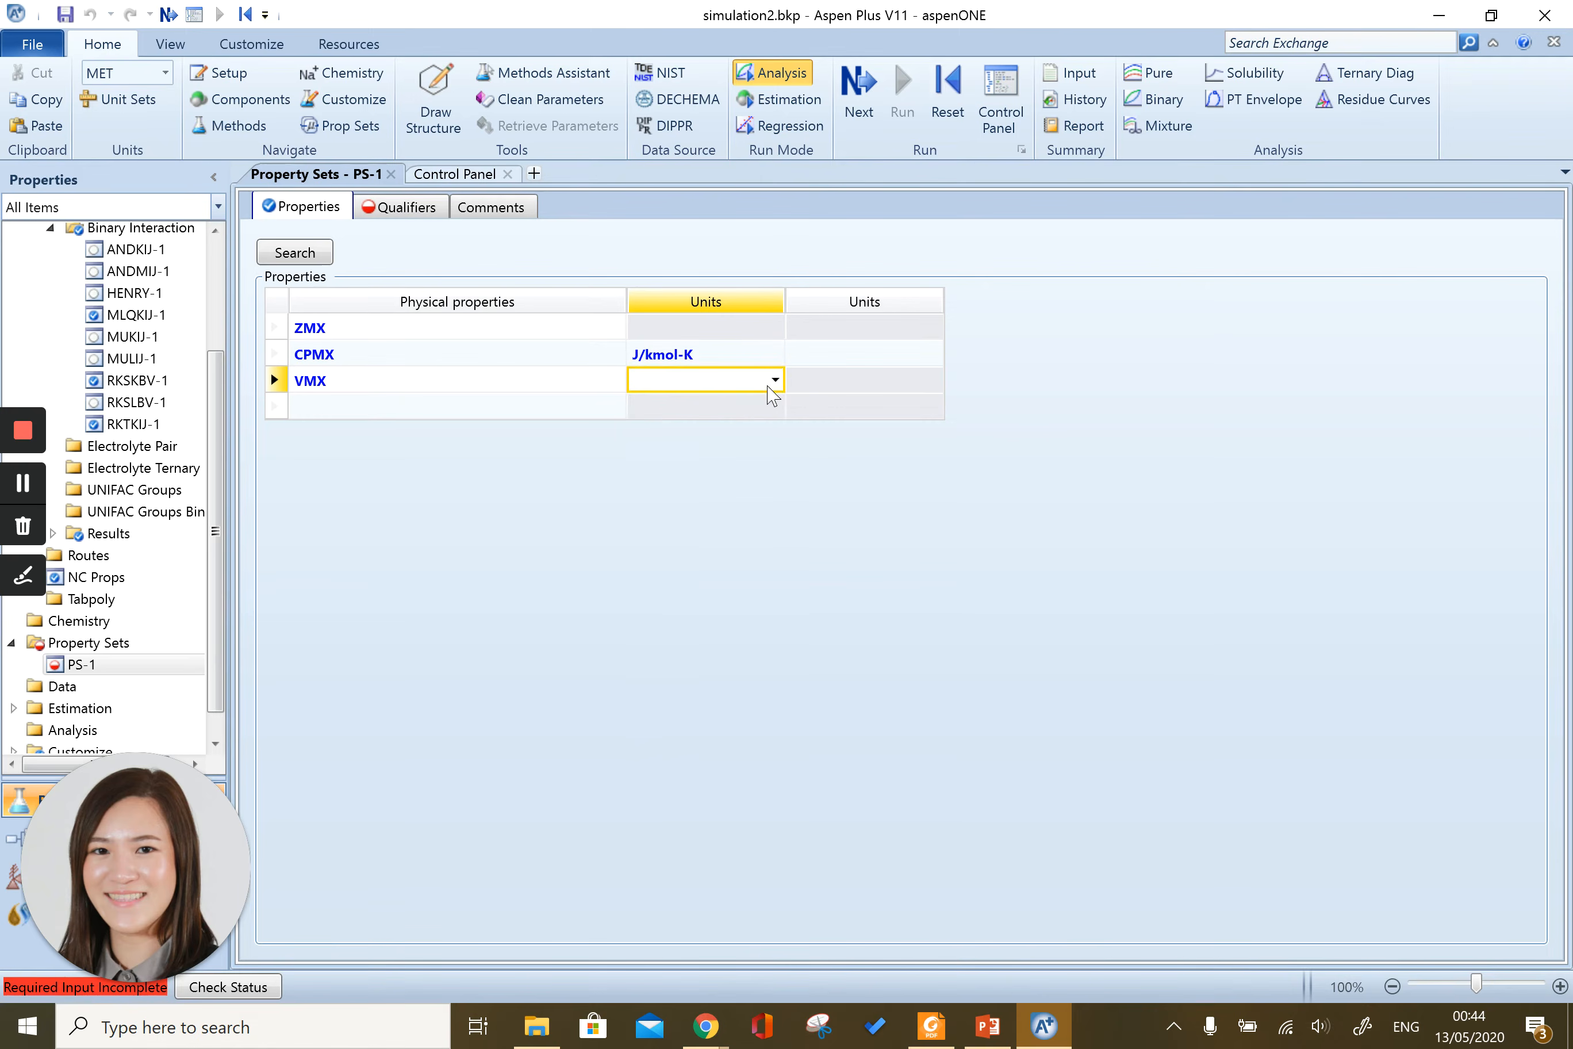
click(775, 380)
click(771, 380)
click(776, 380)
click(737, 406)
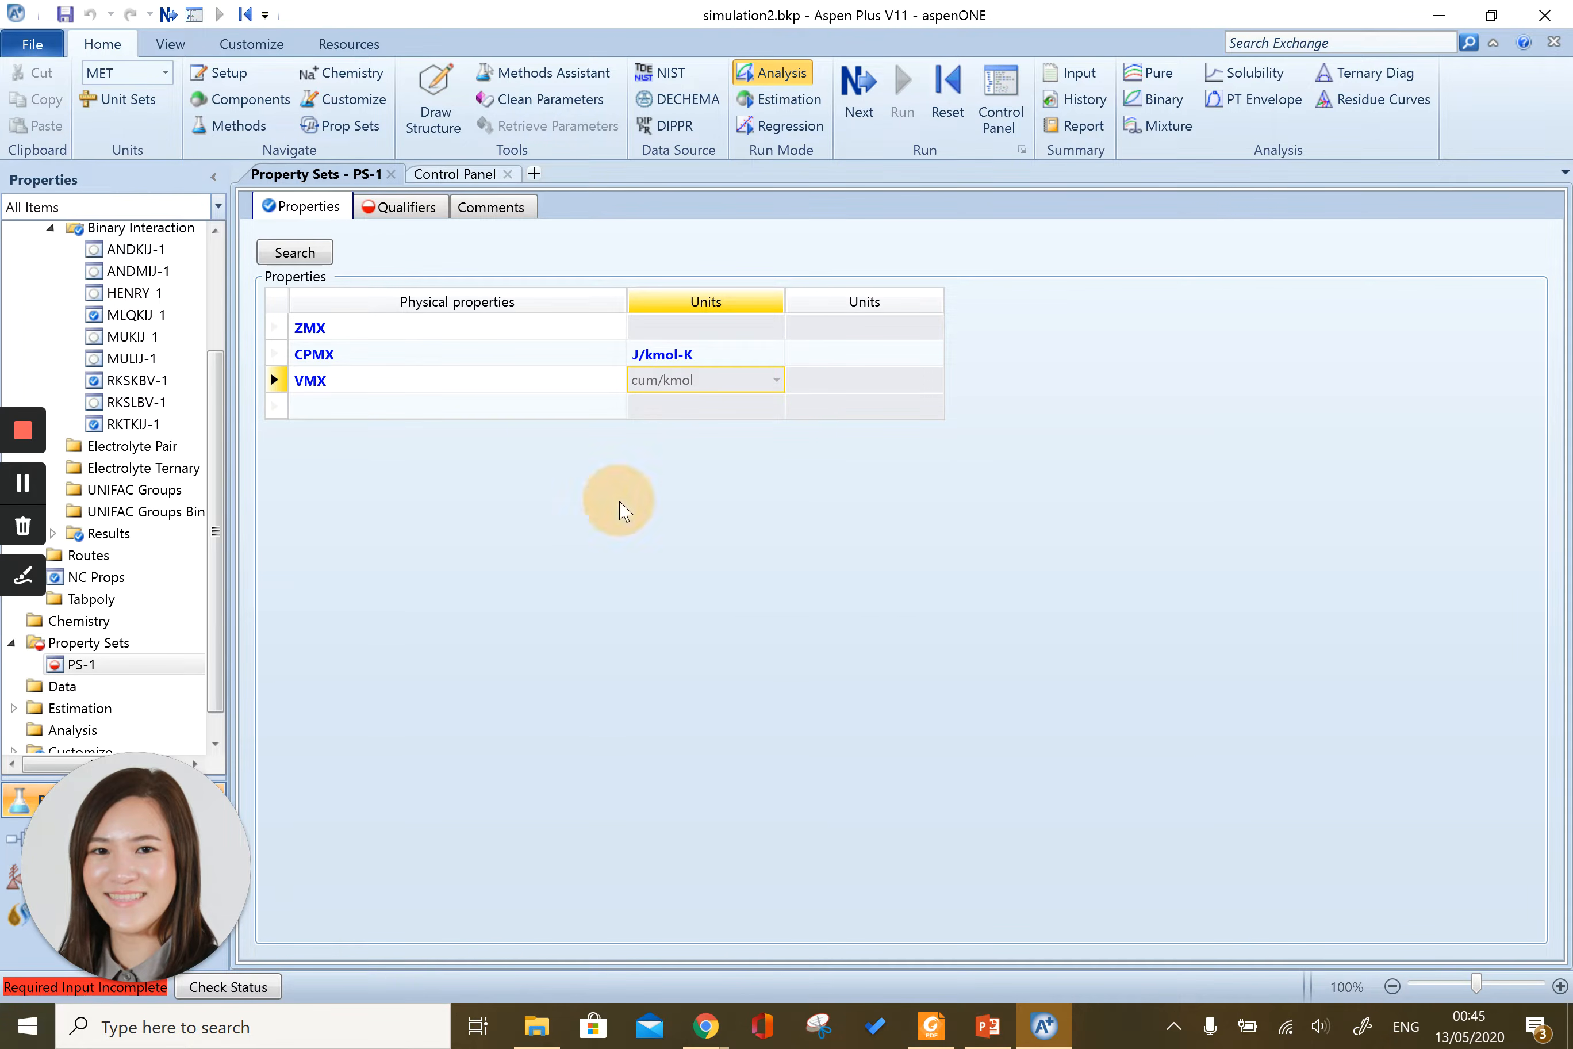
click(684, 401)
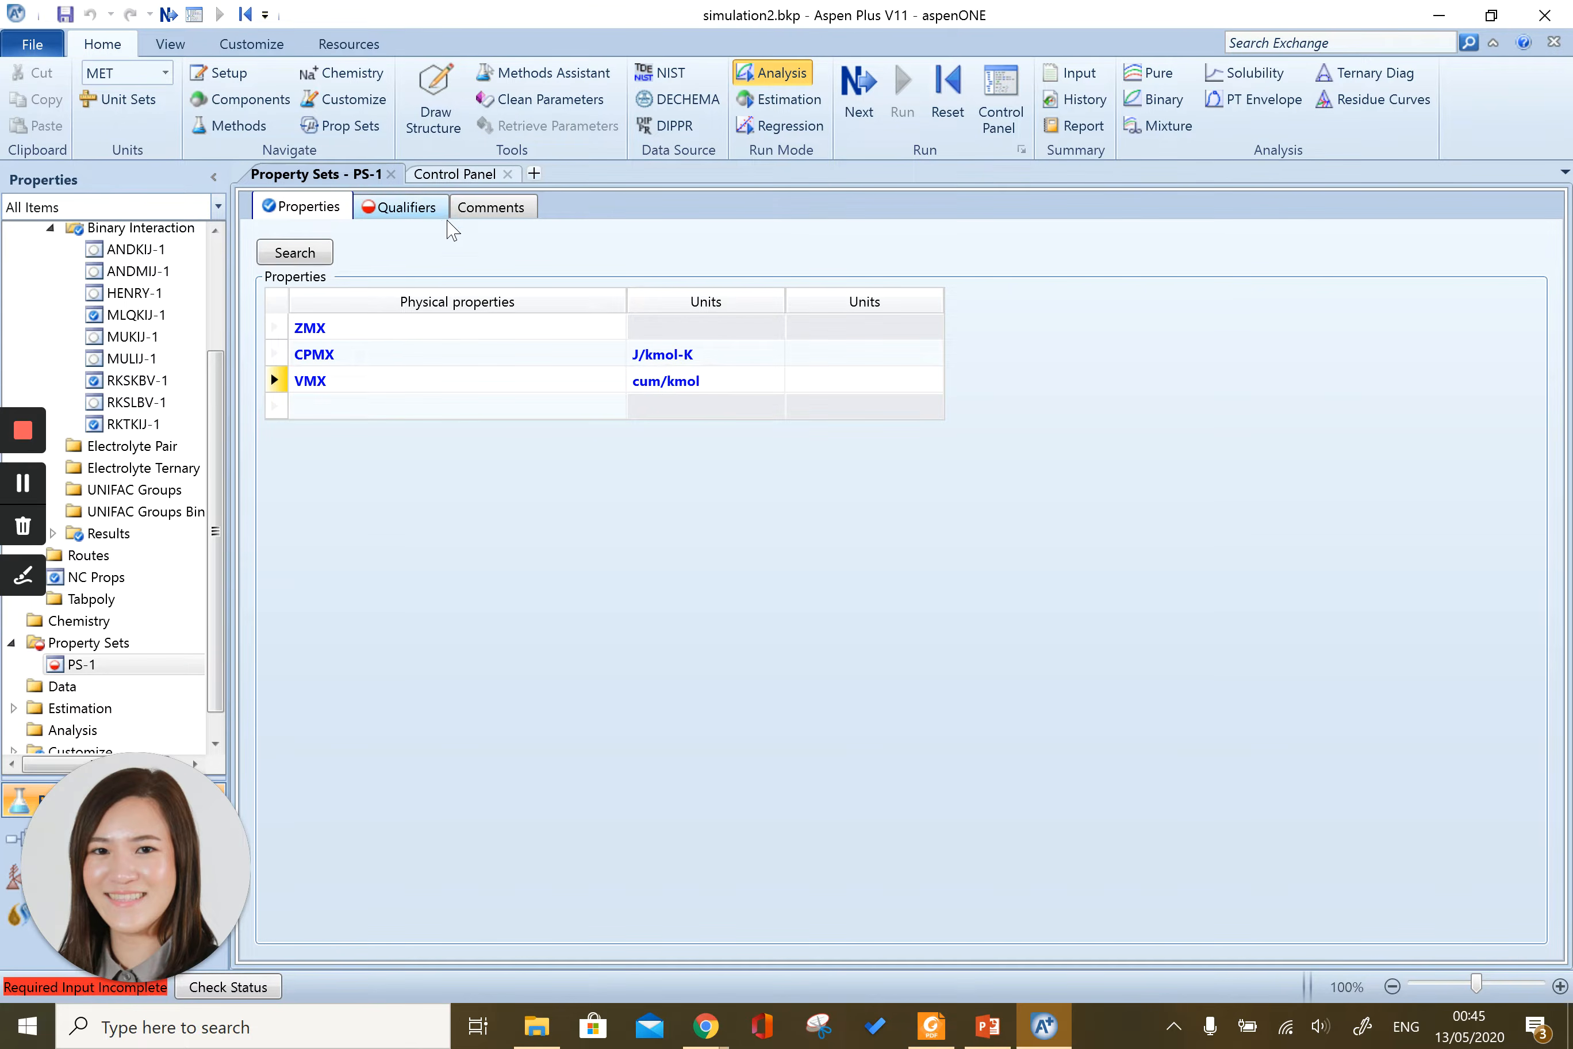
Set the phase qualifier of property set PS-1 to Vapor.
click(859, 95)
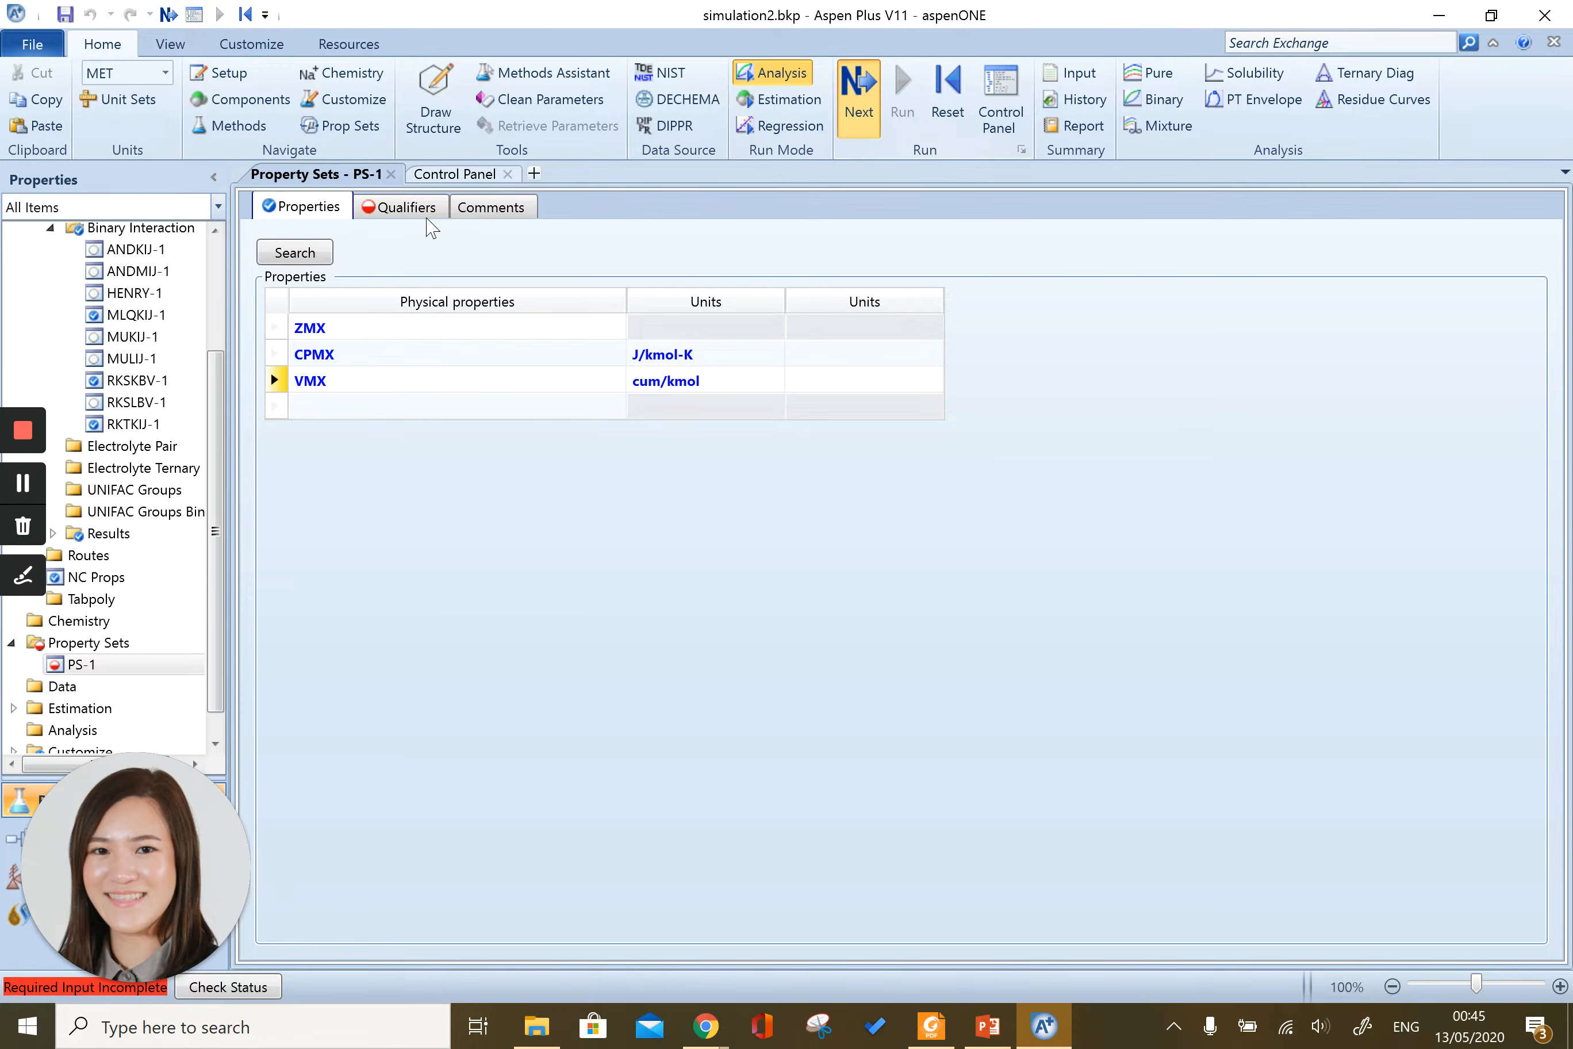
click(427, 215)
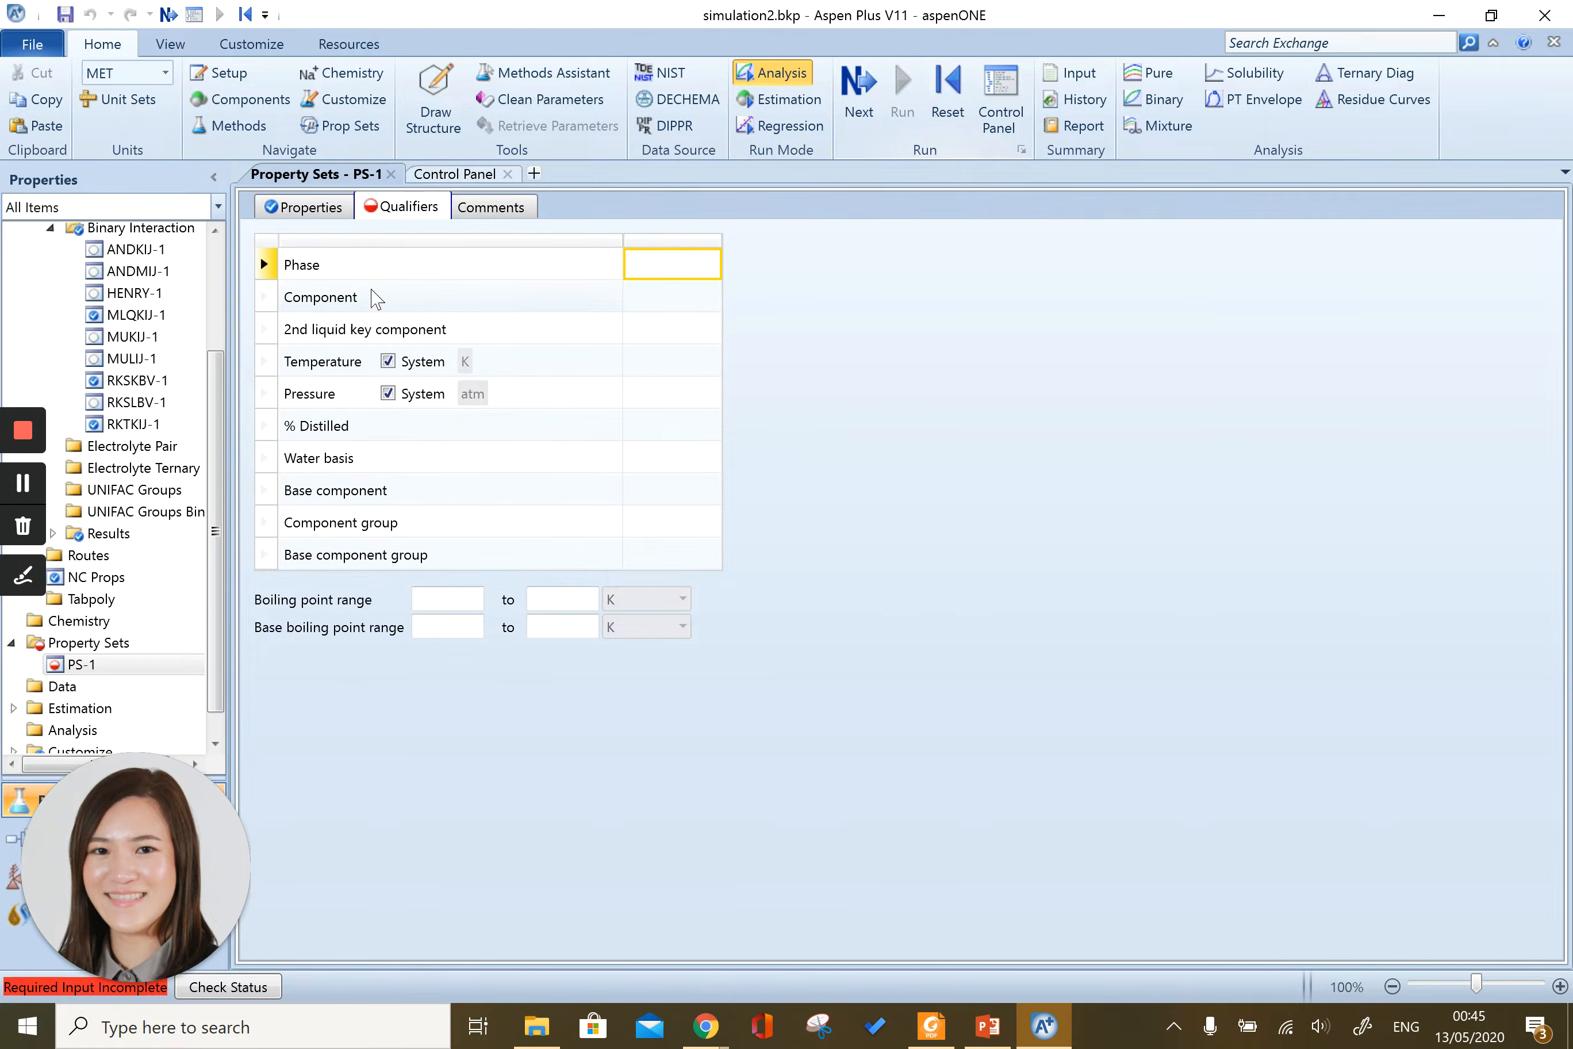
click(708, 265)
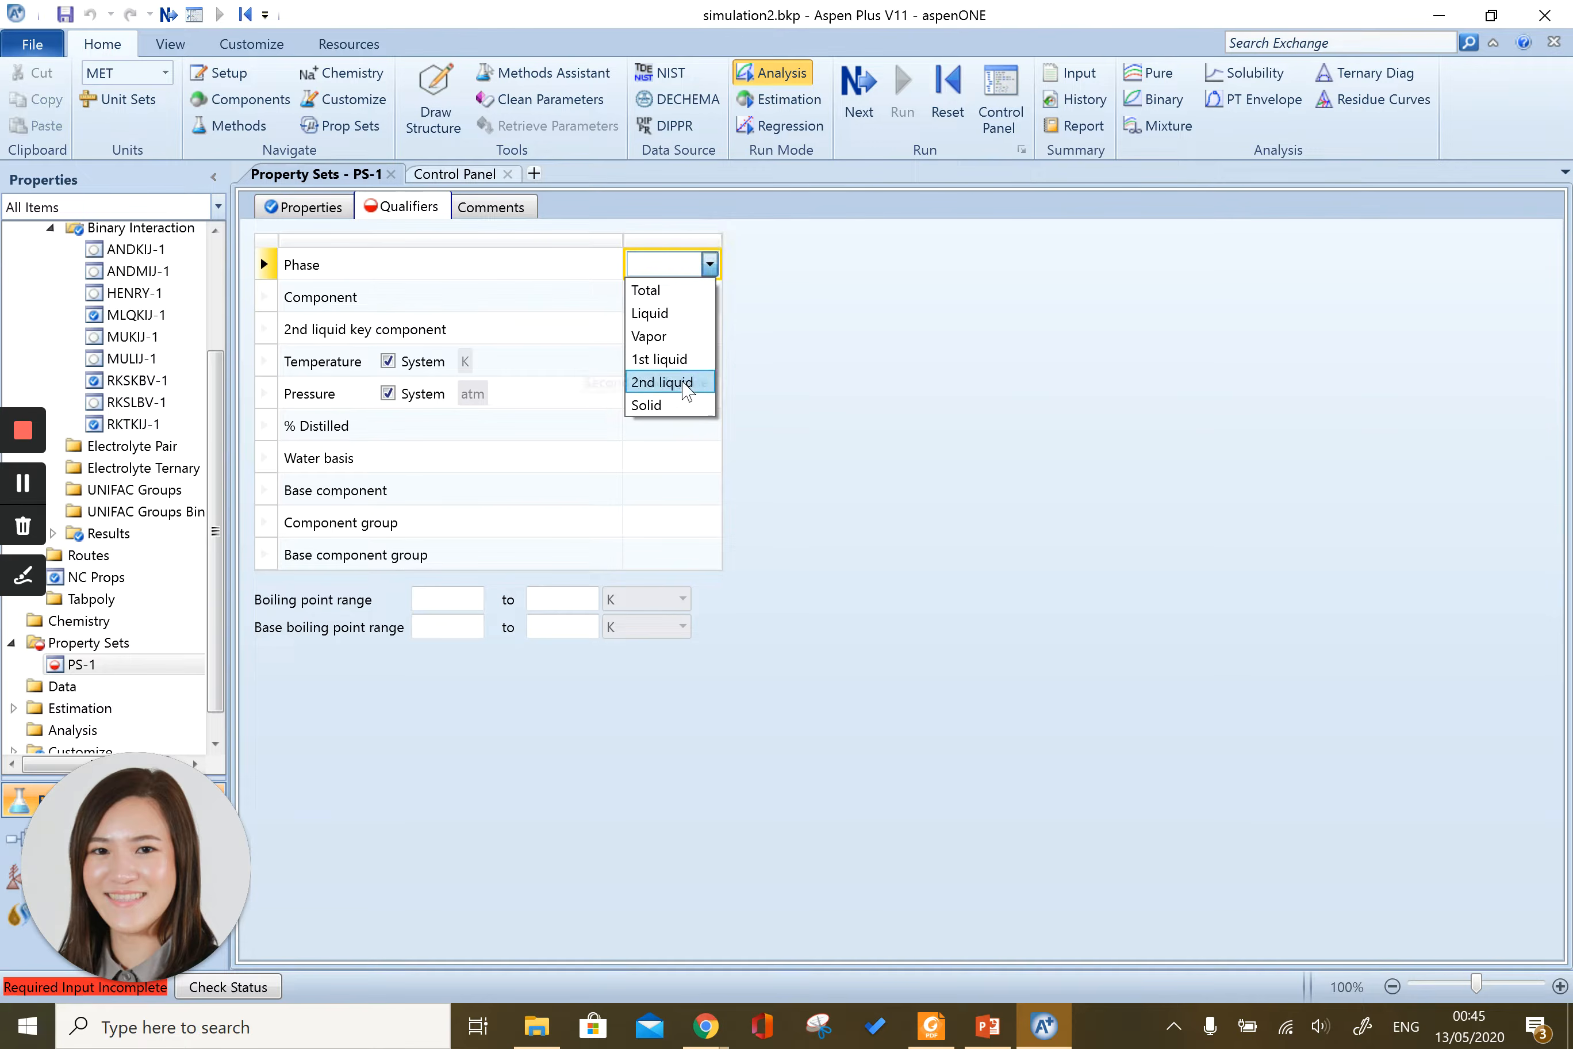
click(684, 336)
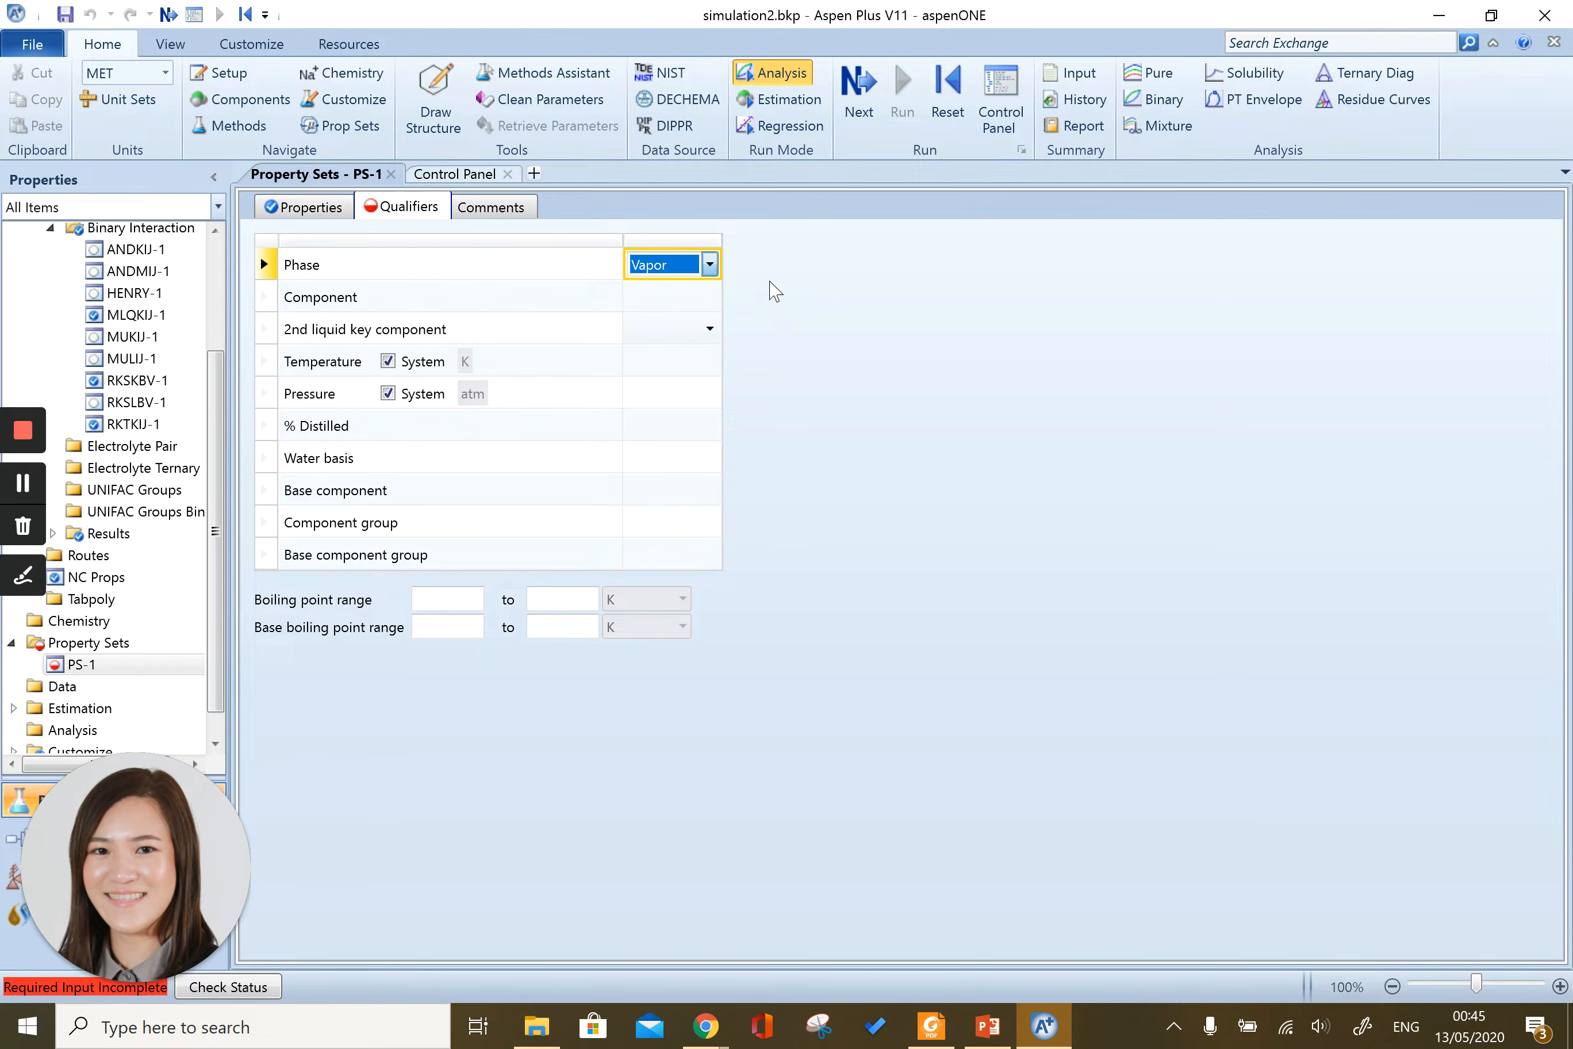
click(774, 290)
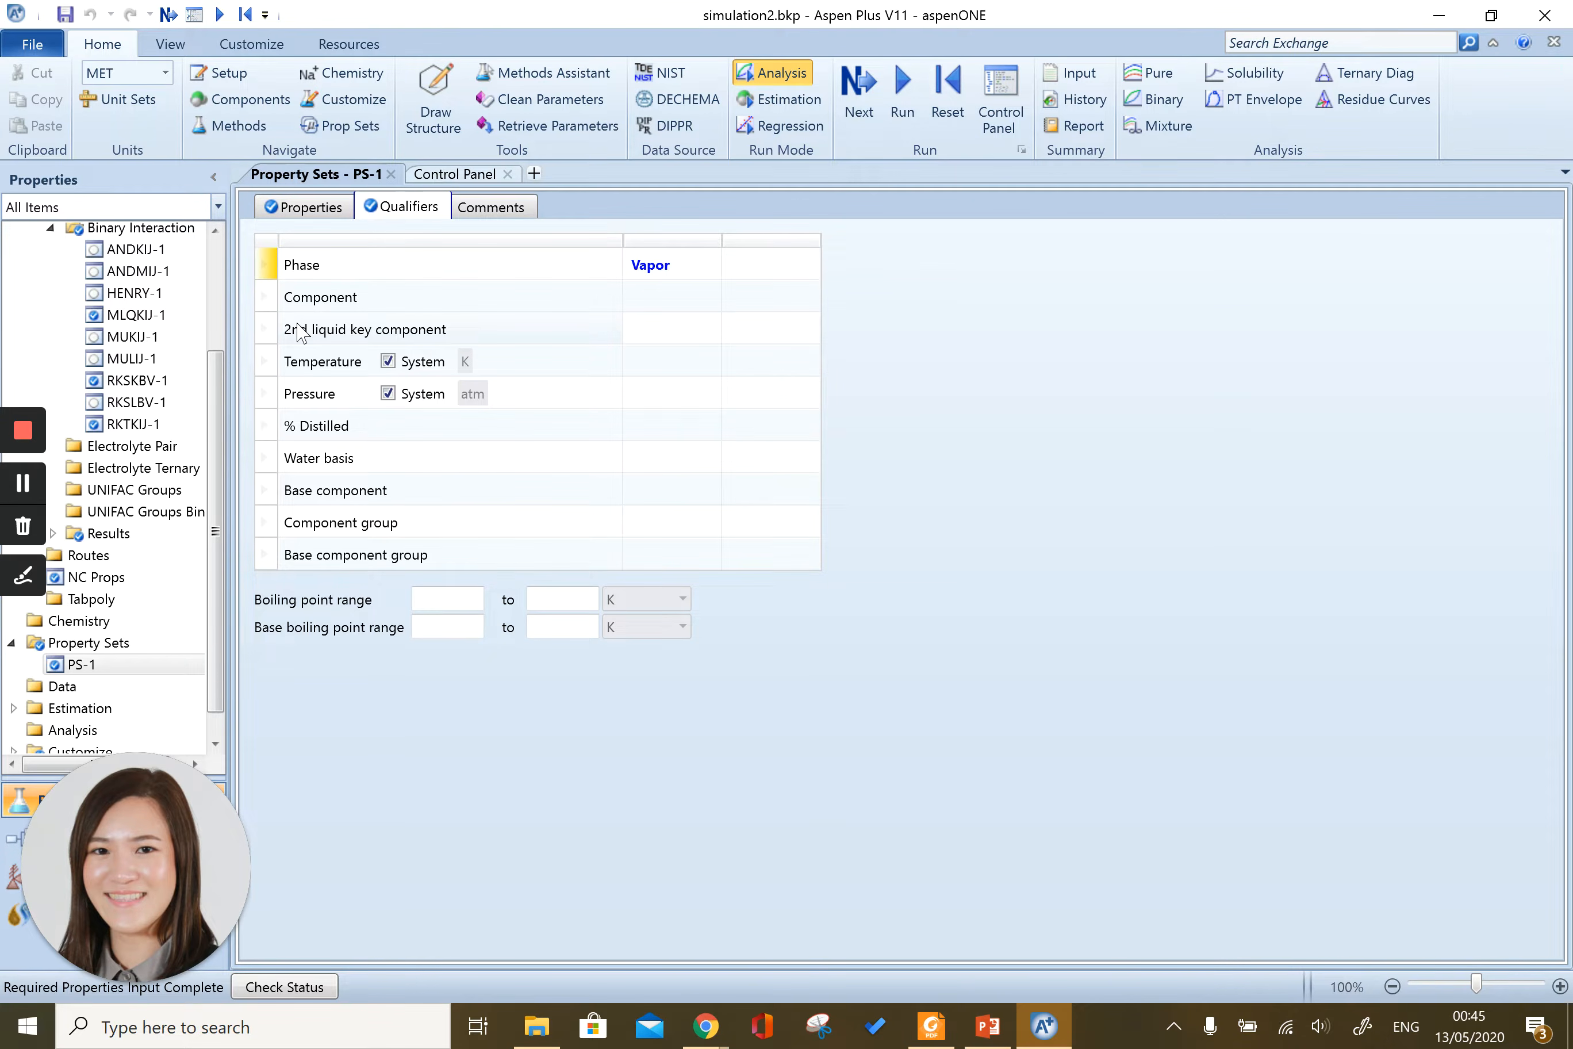
Create a mixture property analysis and list CO, H2O, CO2 and H2 as its composition components.
click(1156, 132)
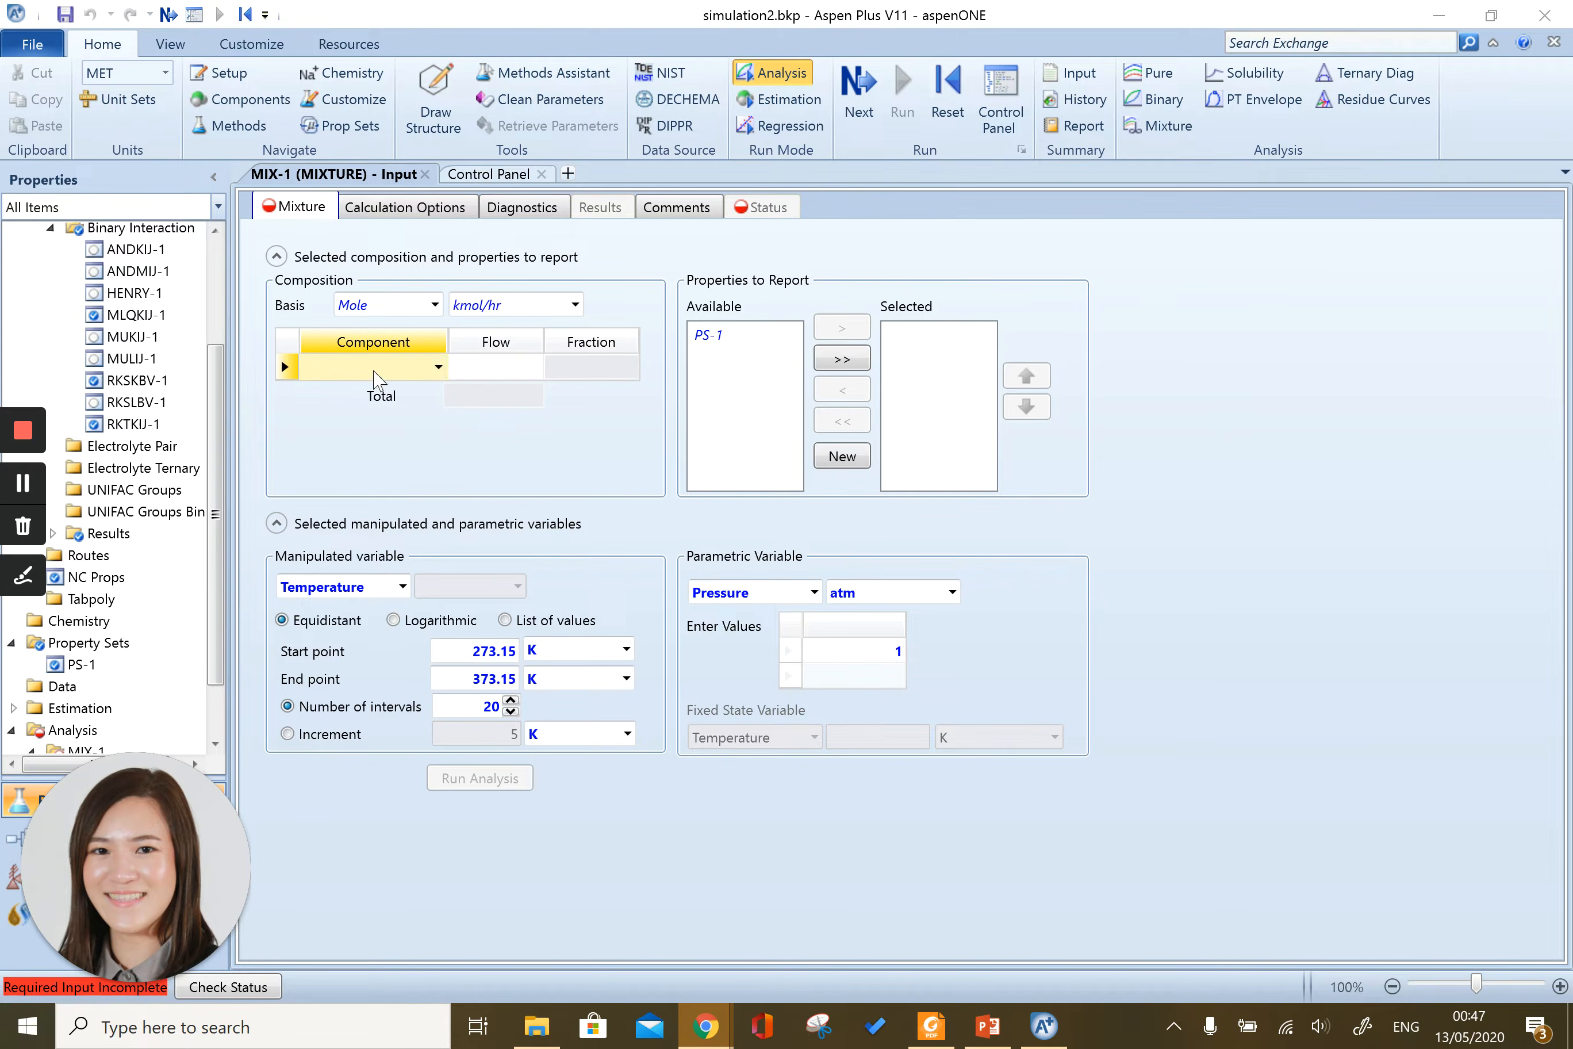
click(374, 371)
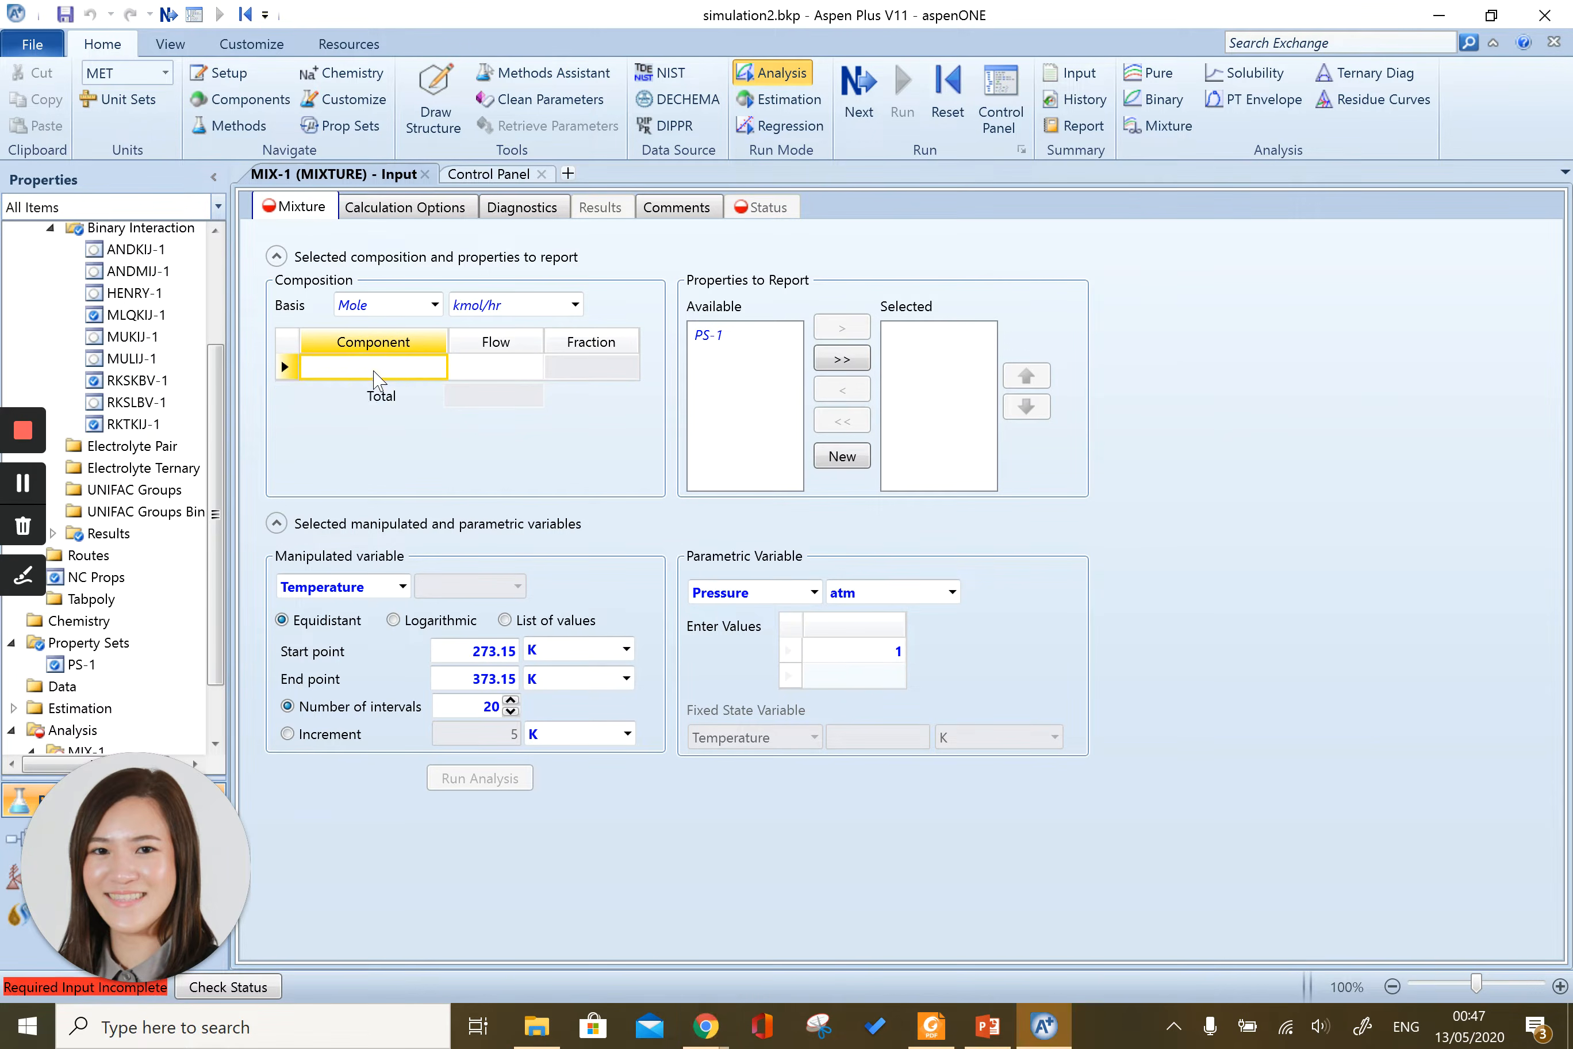
click(374, 371)
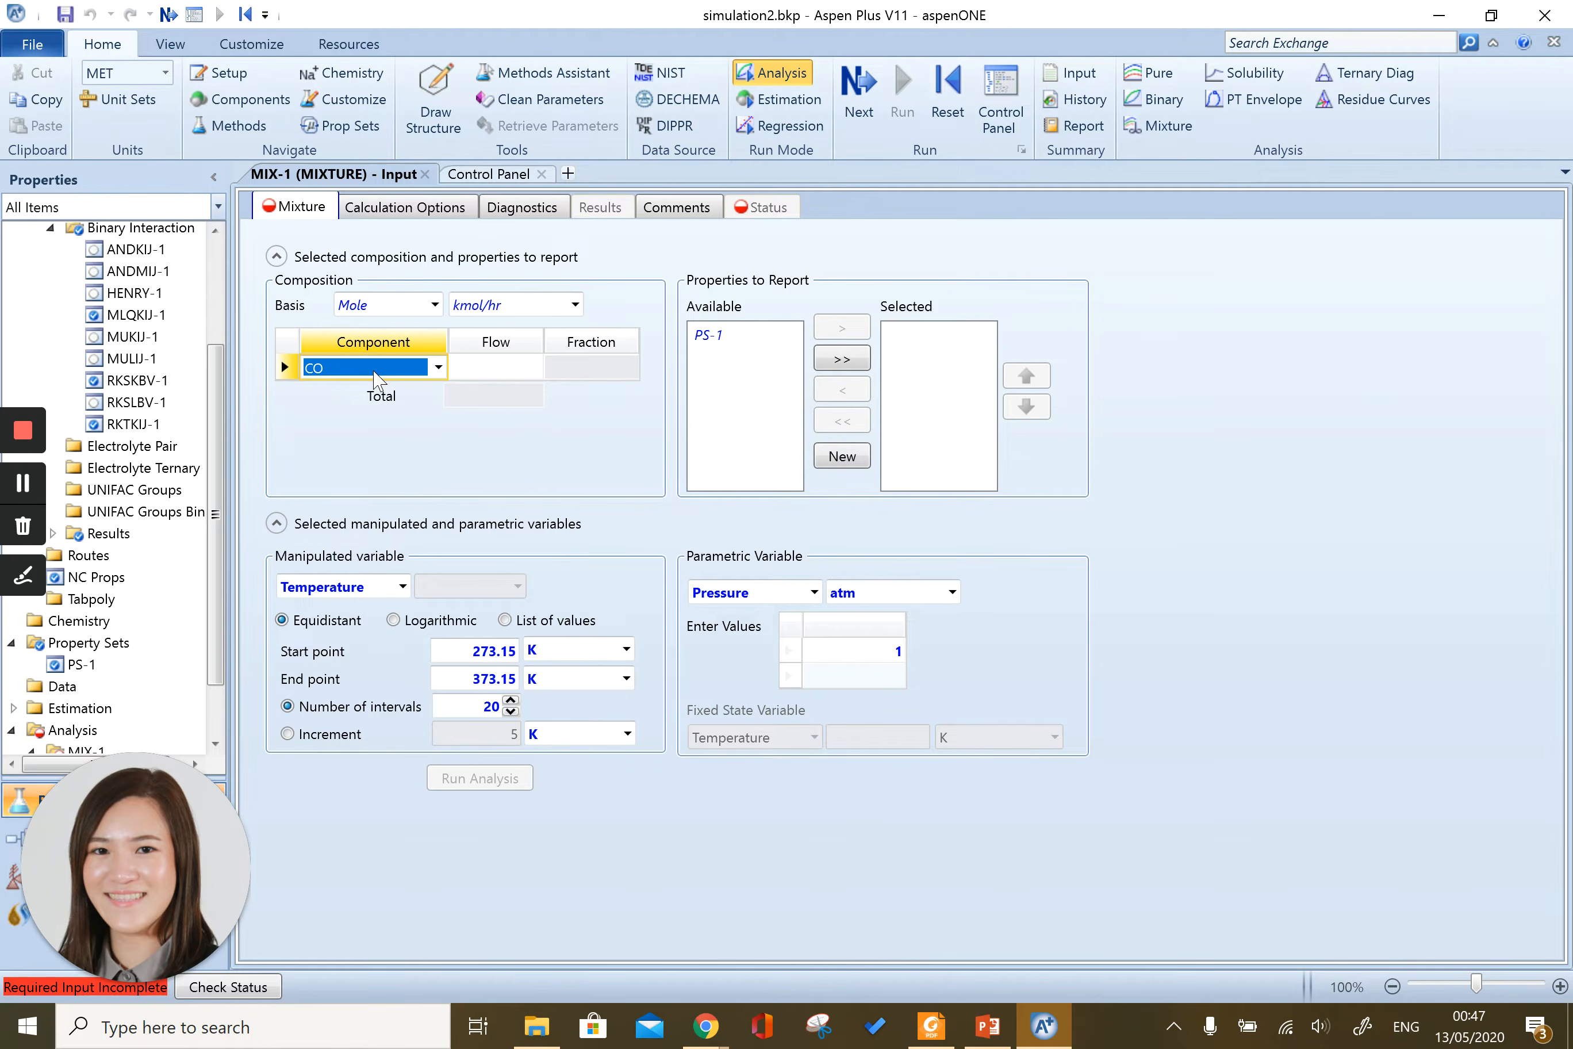
key(Return)
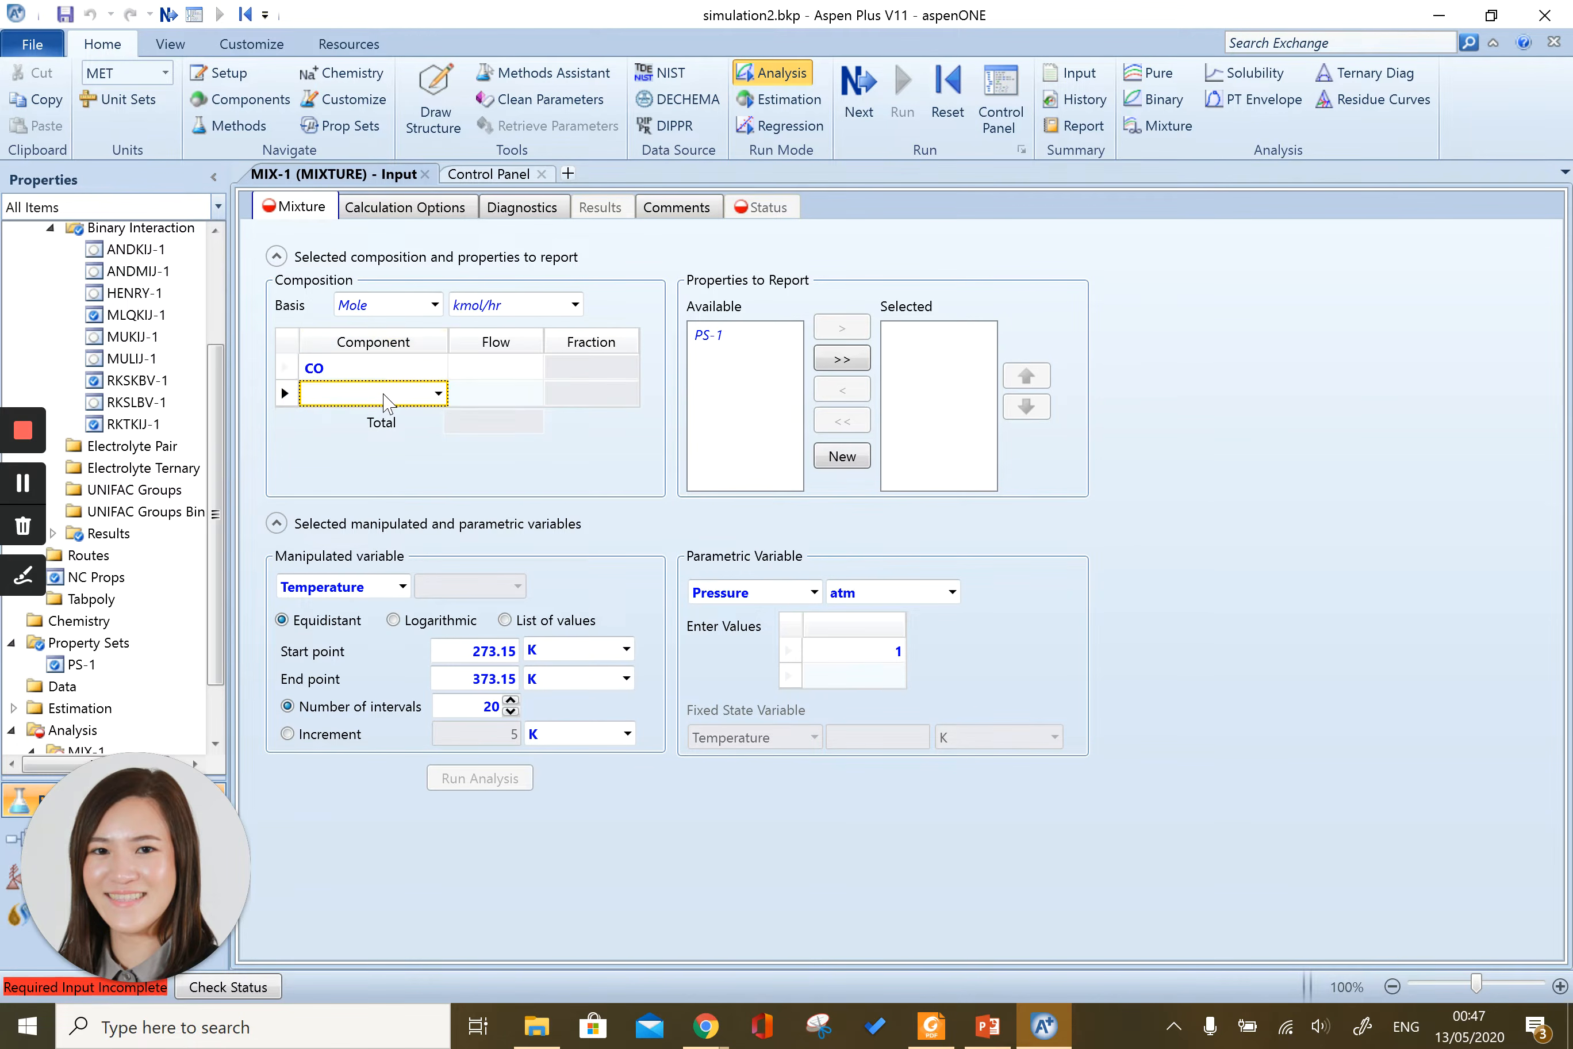
text(H2O)
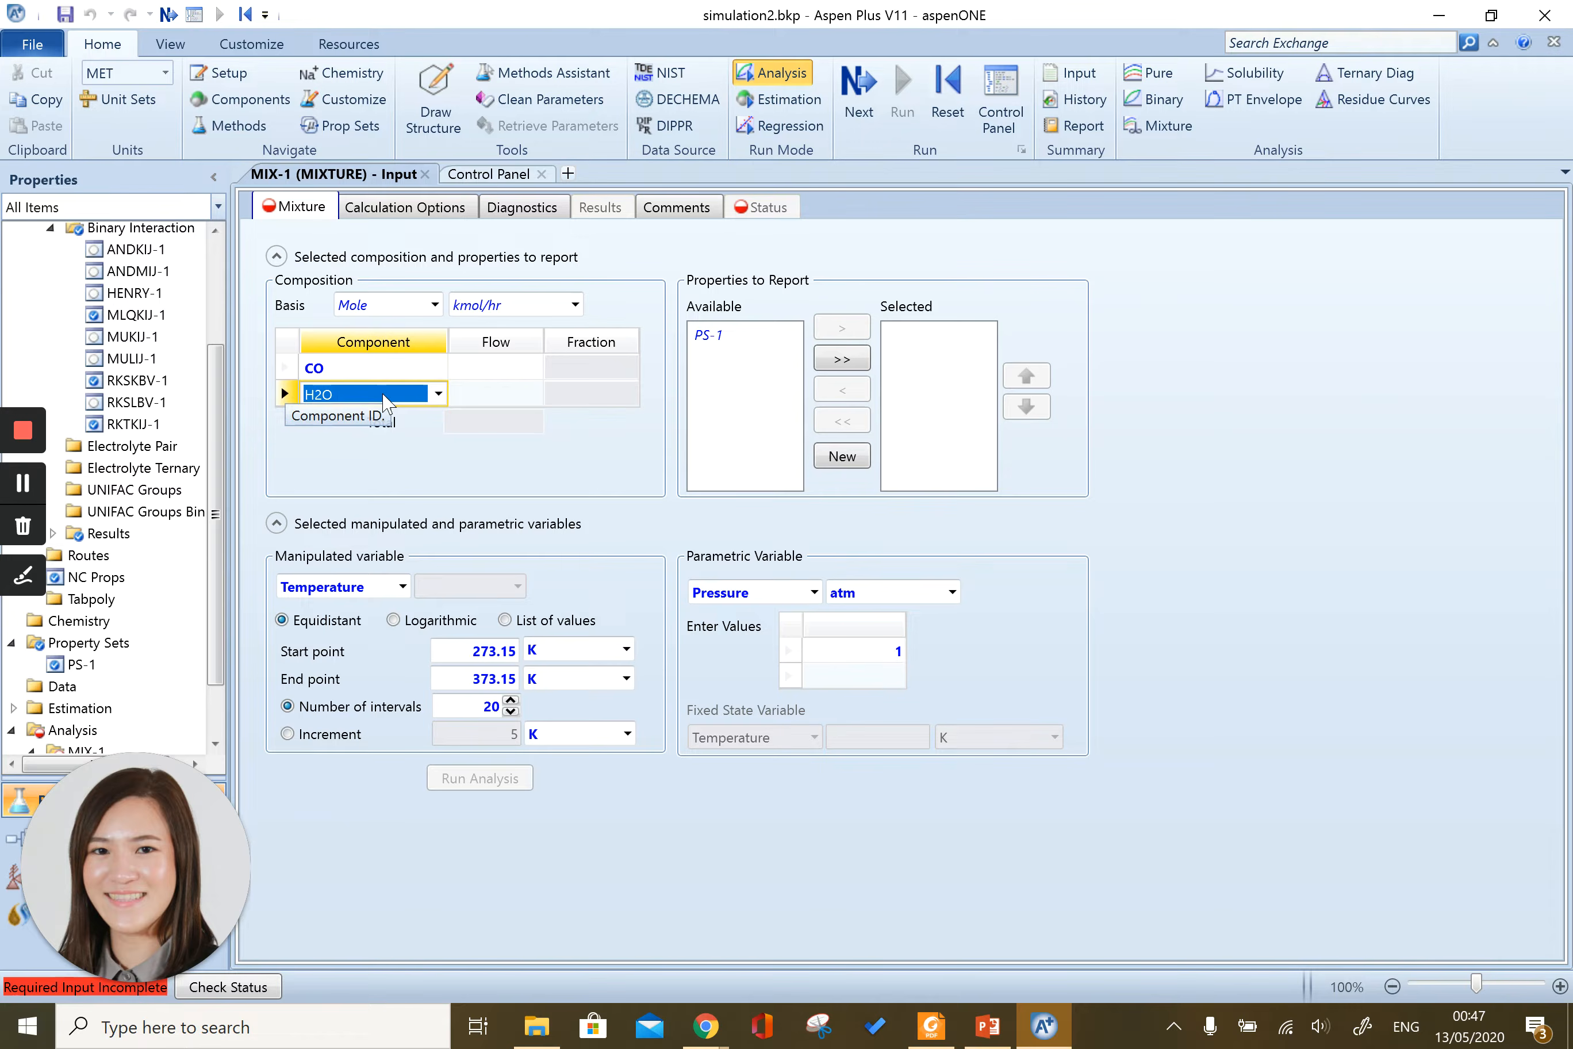
key(Return)
text(CO2)
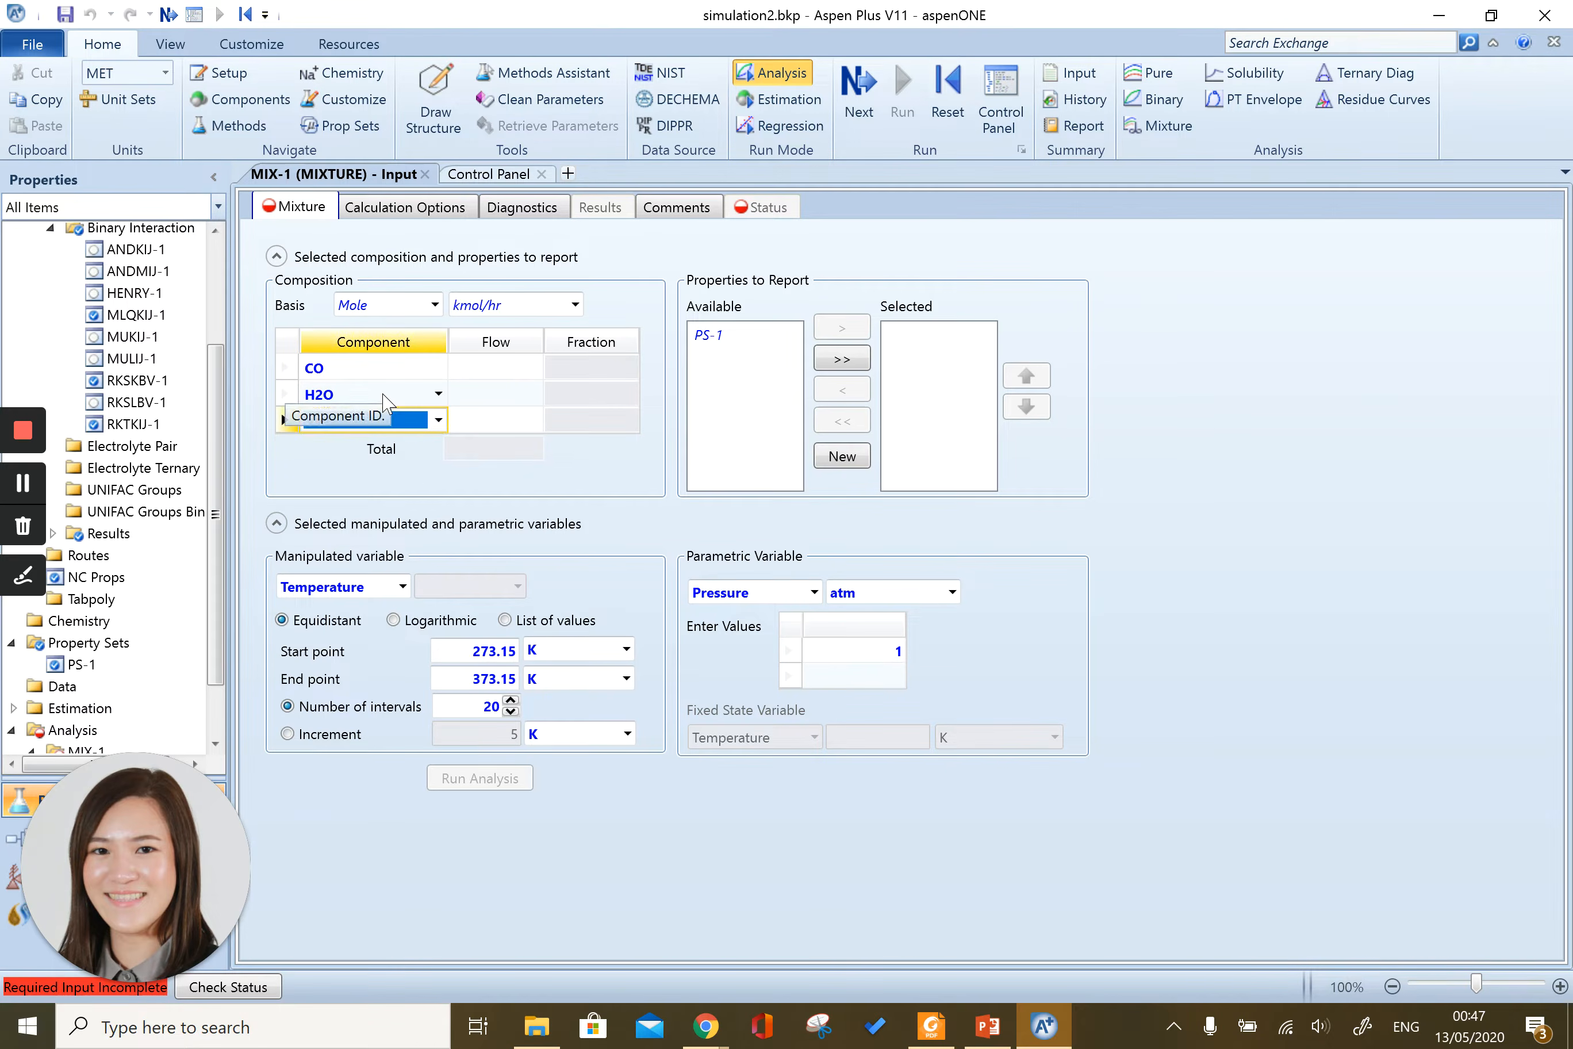
key(Return)
text(H2O)
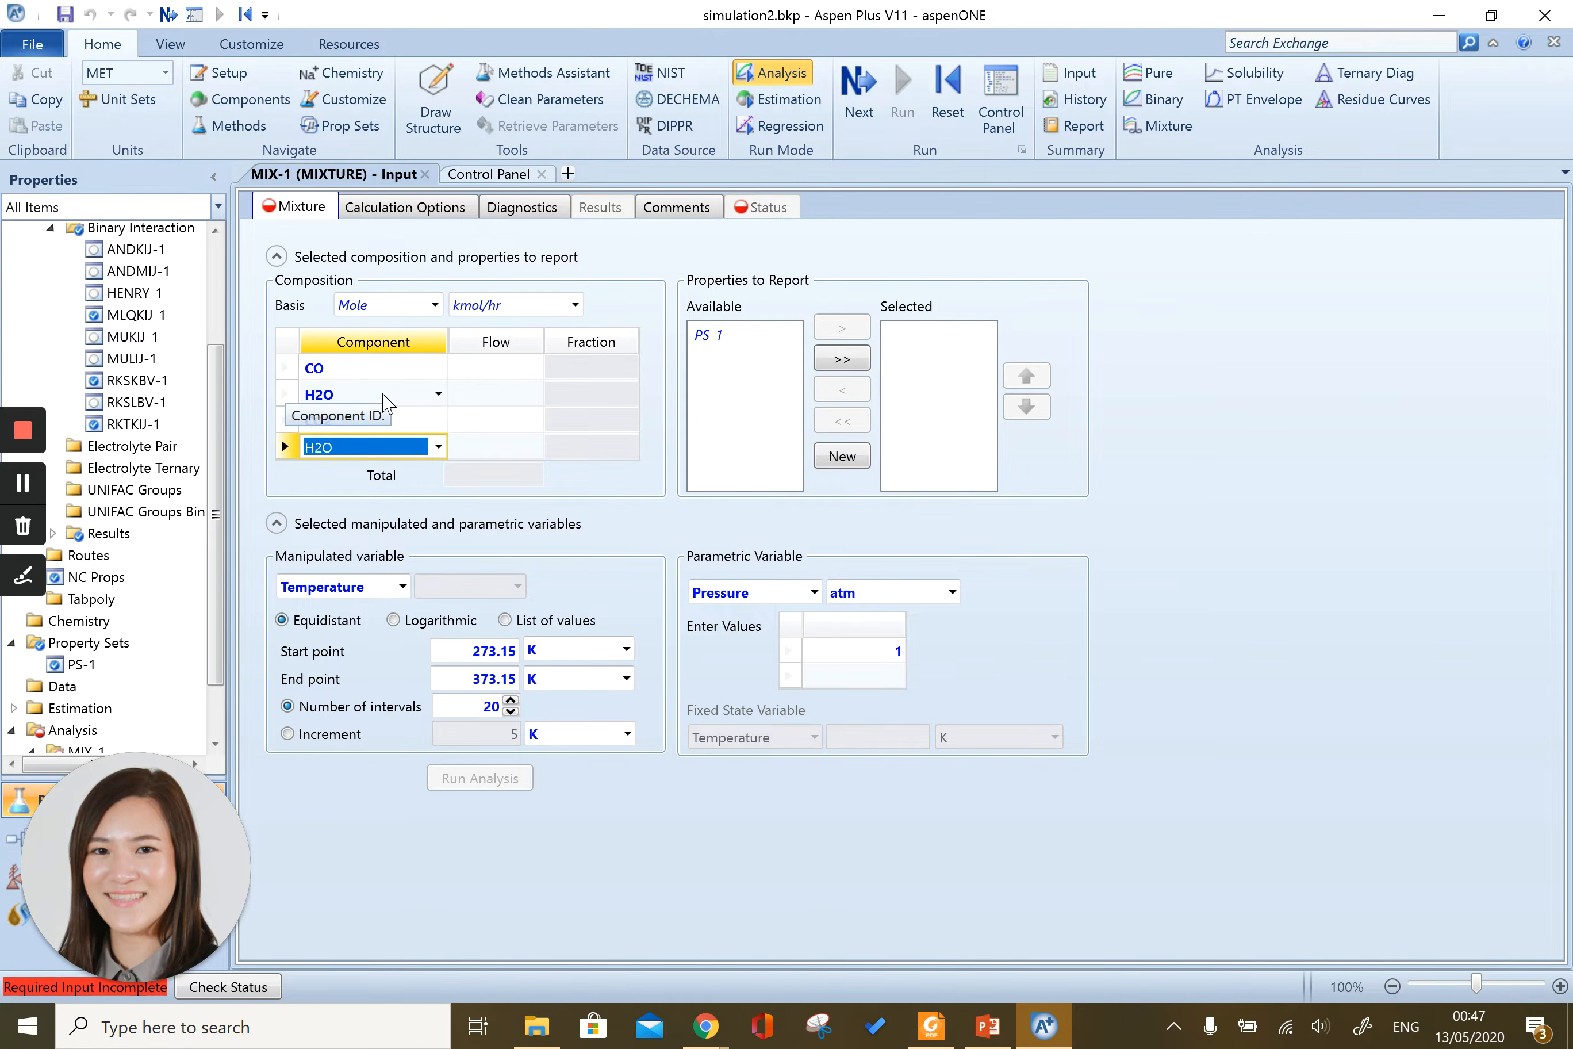
click(438, 447)
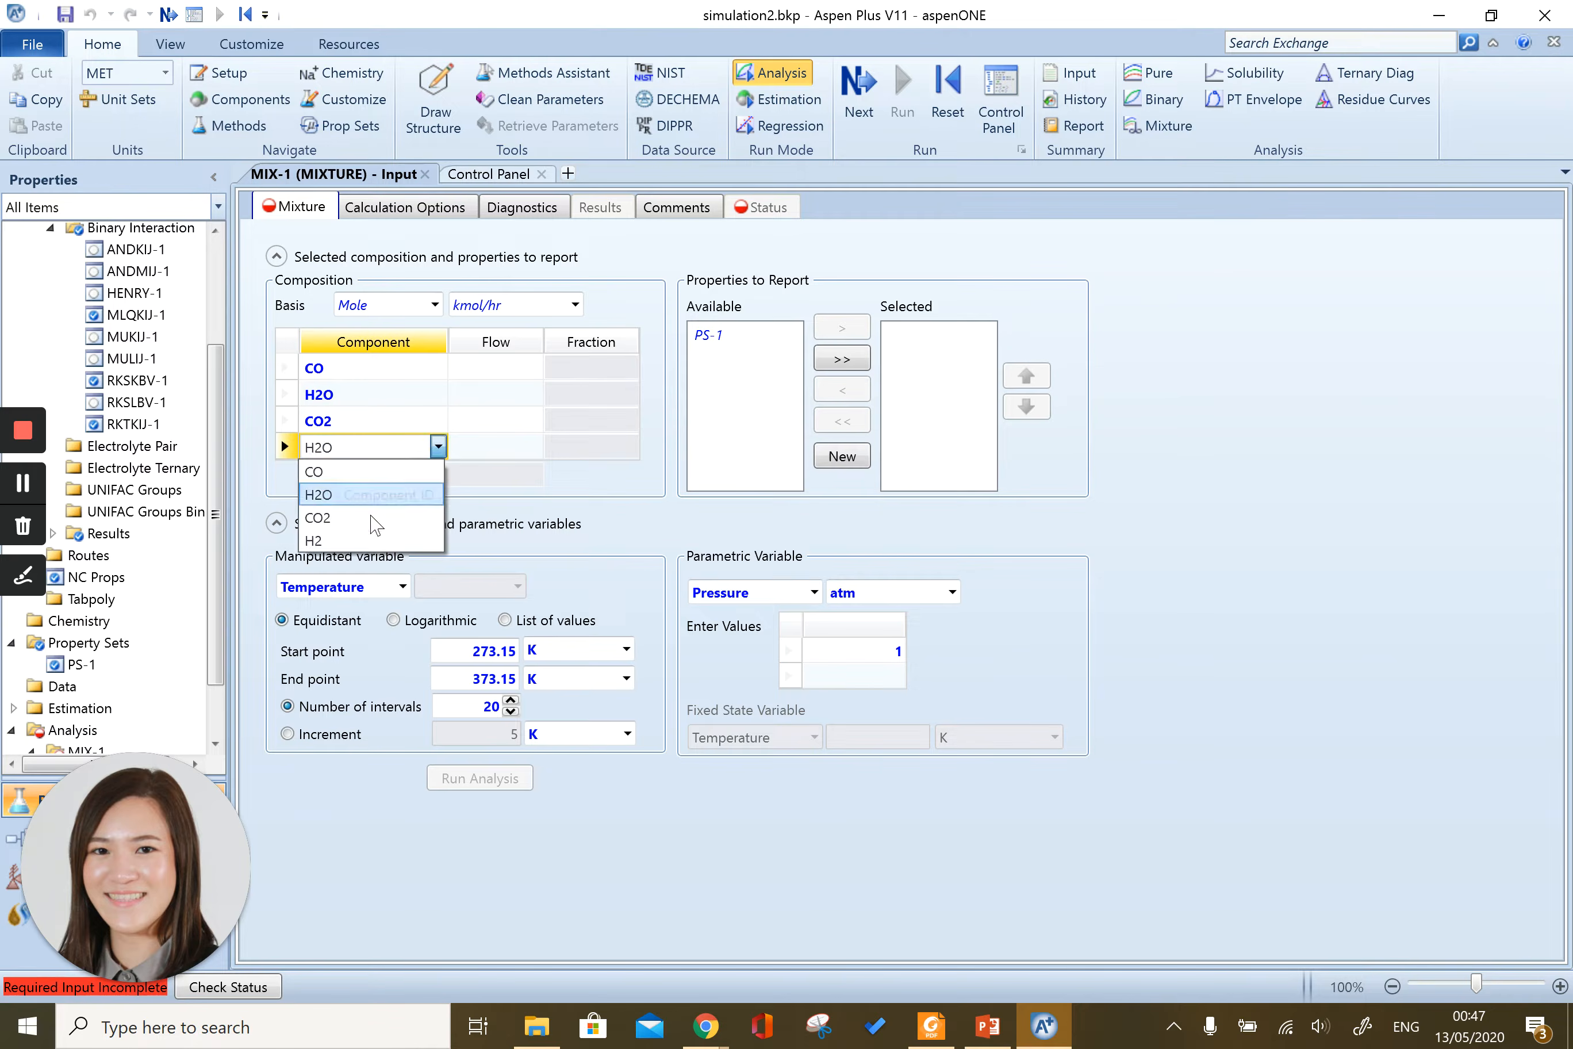
click(365, 541)
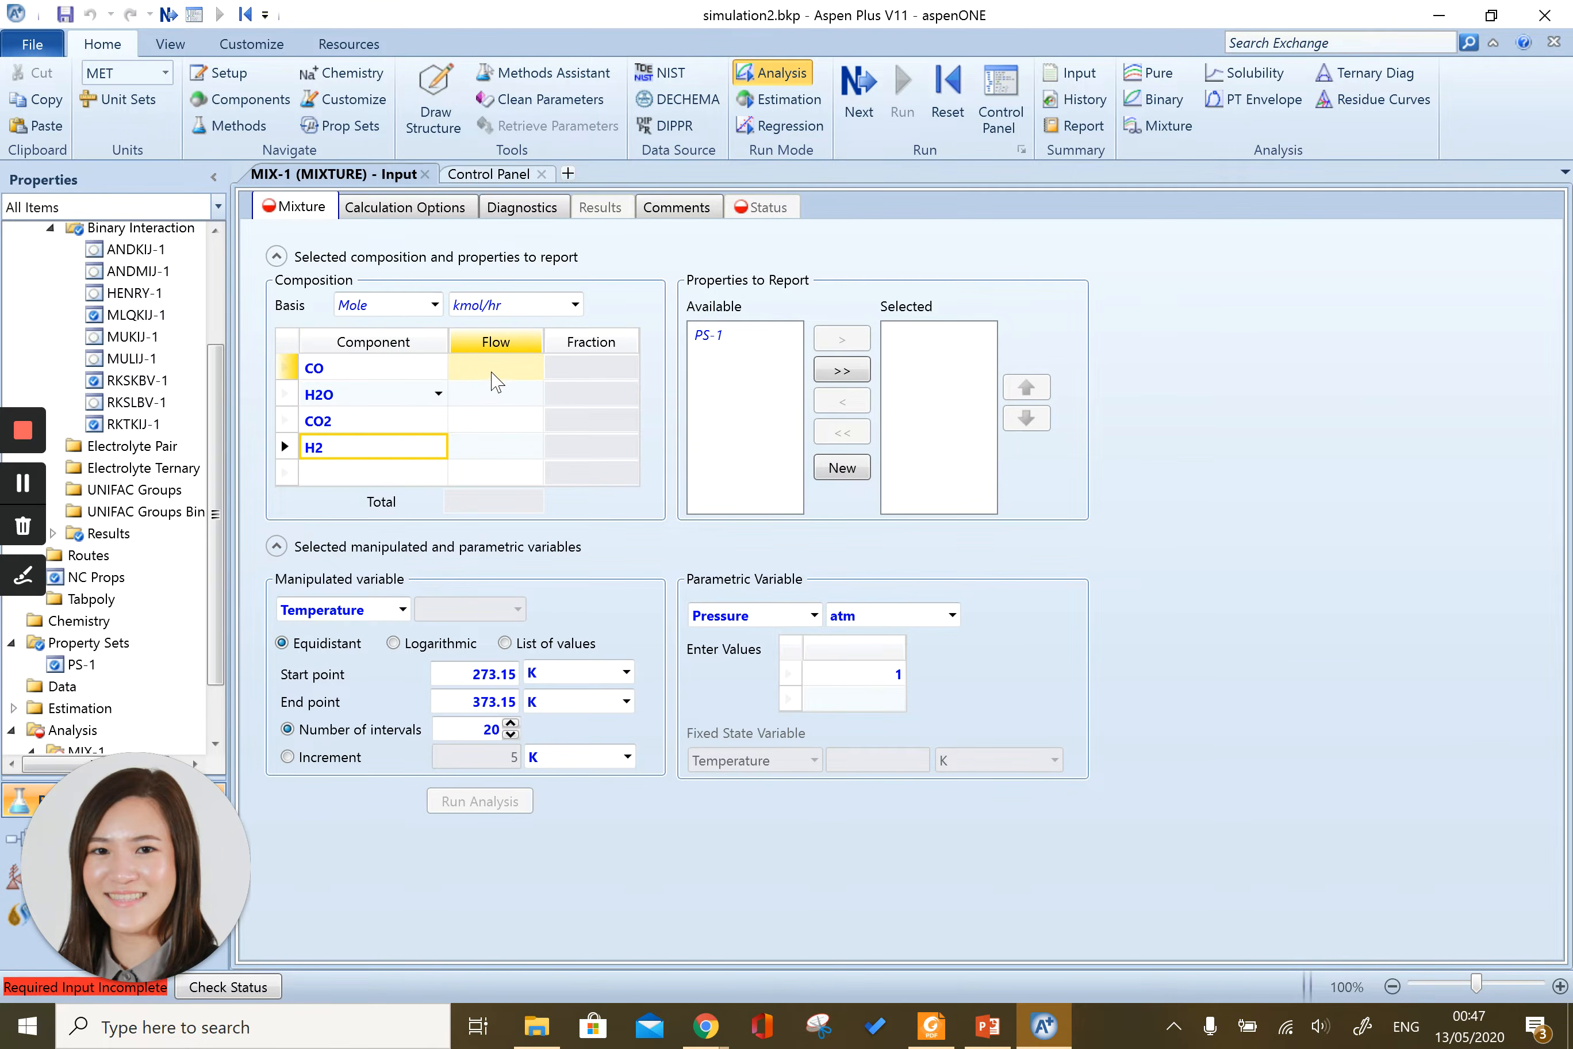
Enter the mole flows in kmol/hr: 630 for CO, 1130 for H2O, 189 for CO2 and 63 for H2.
click(502, 376)
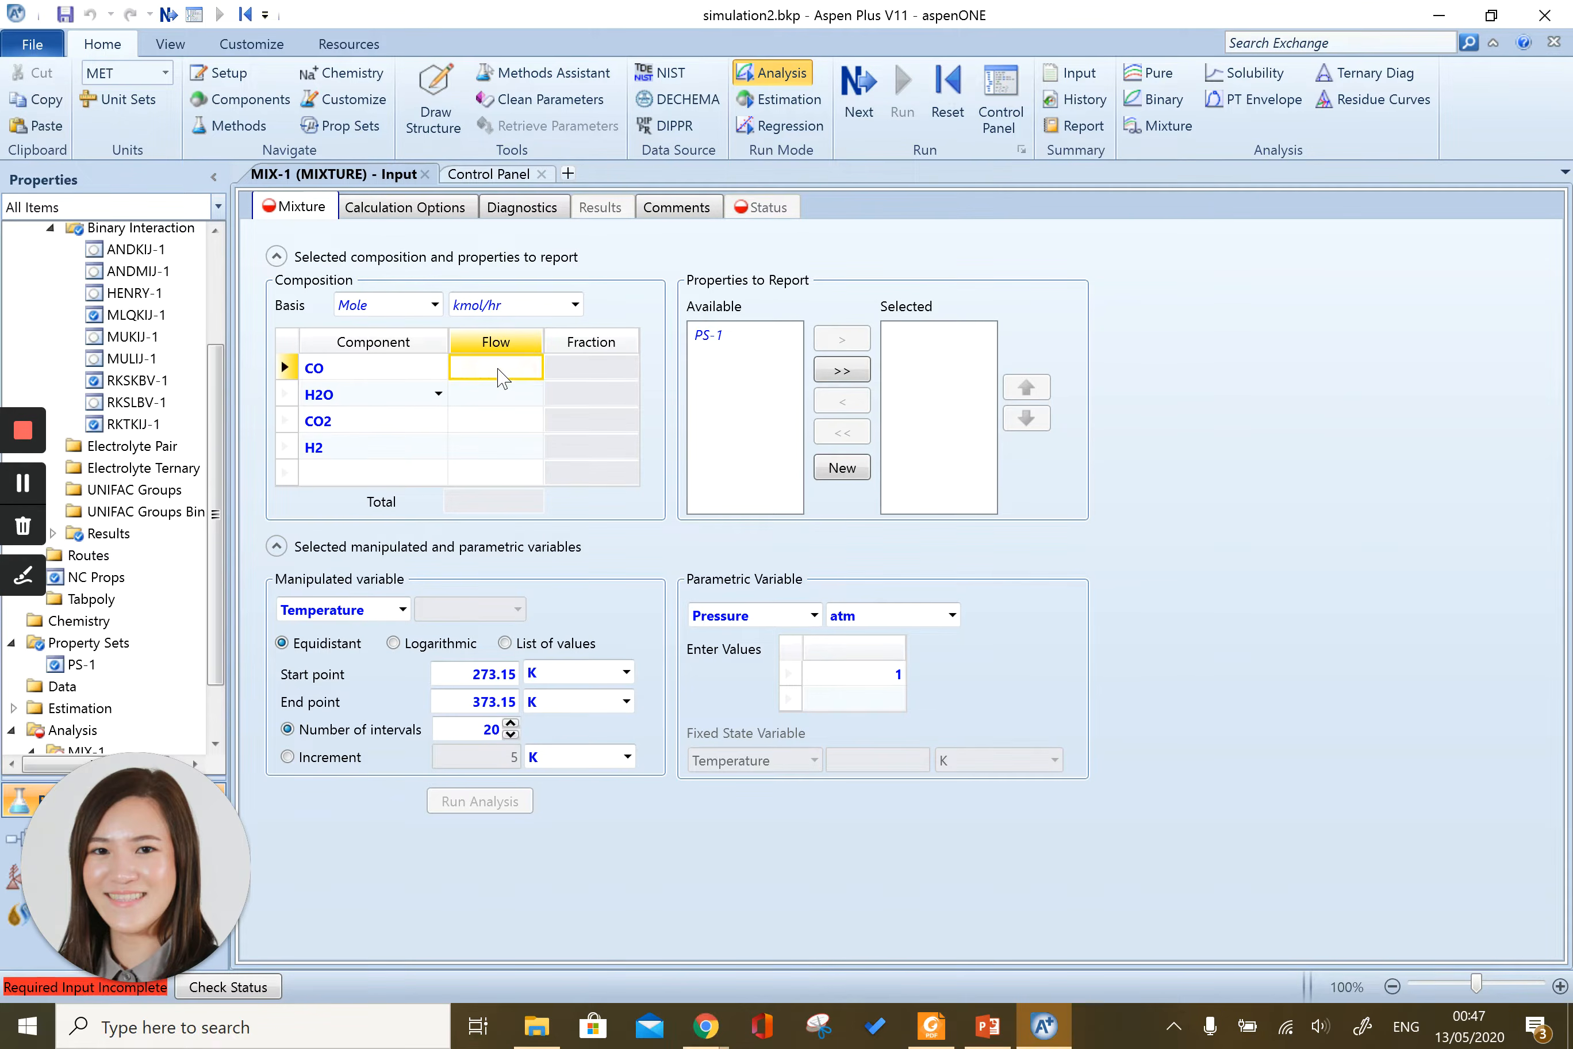
text(630)
key(Return)
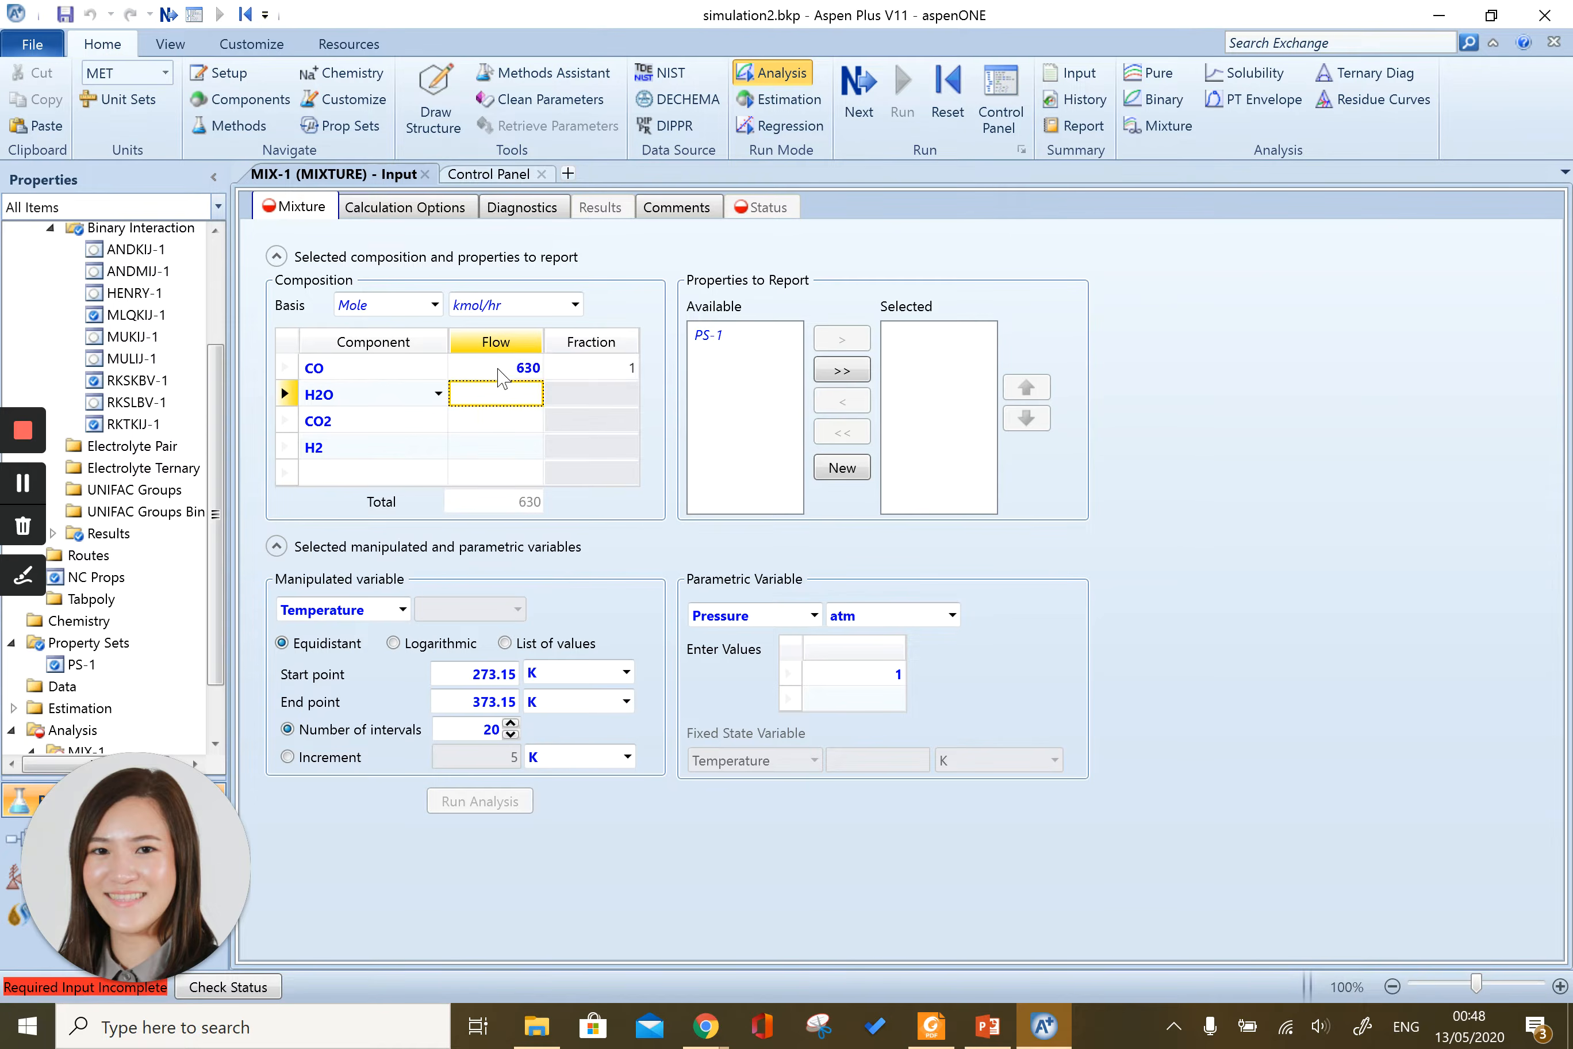
text(1130)
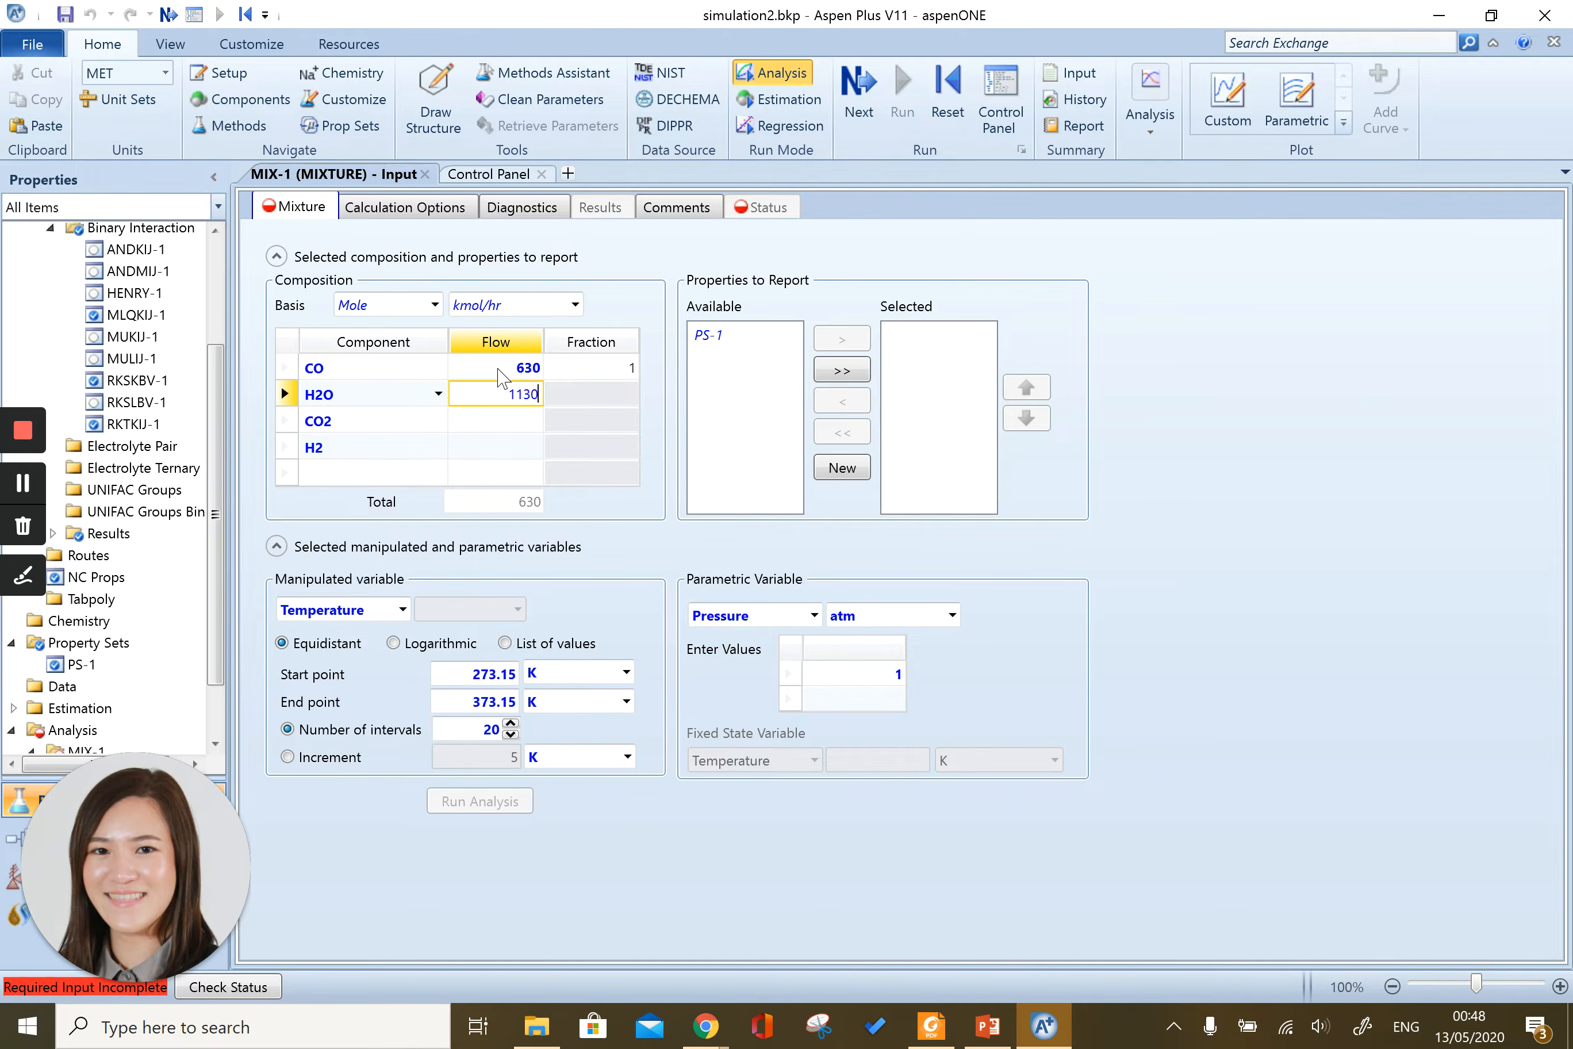
key(Return)
text(189)
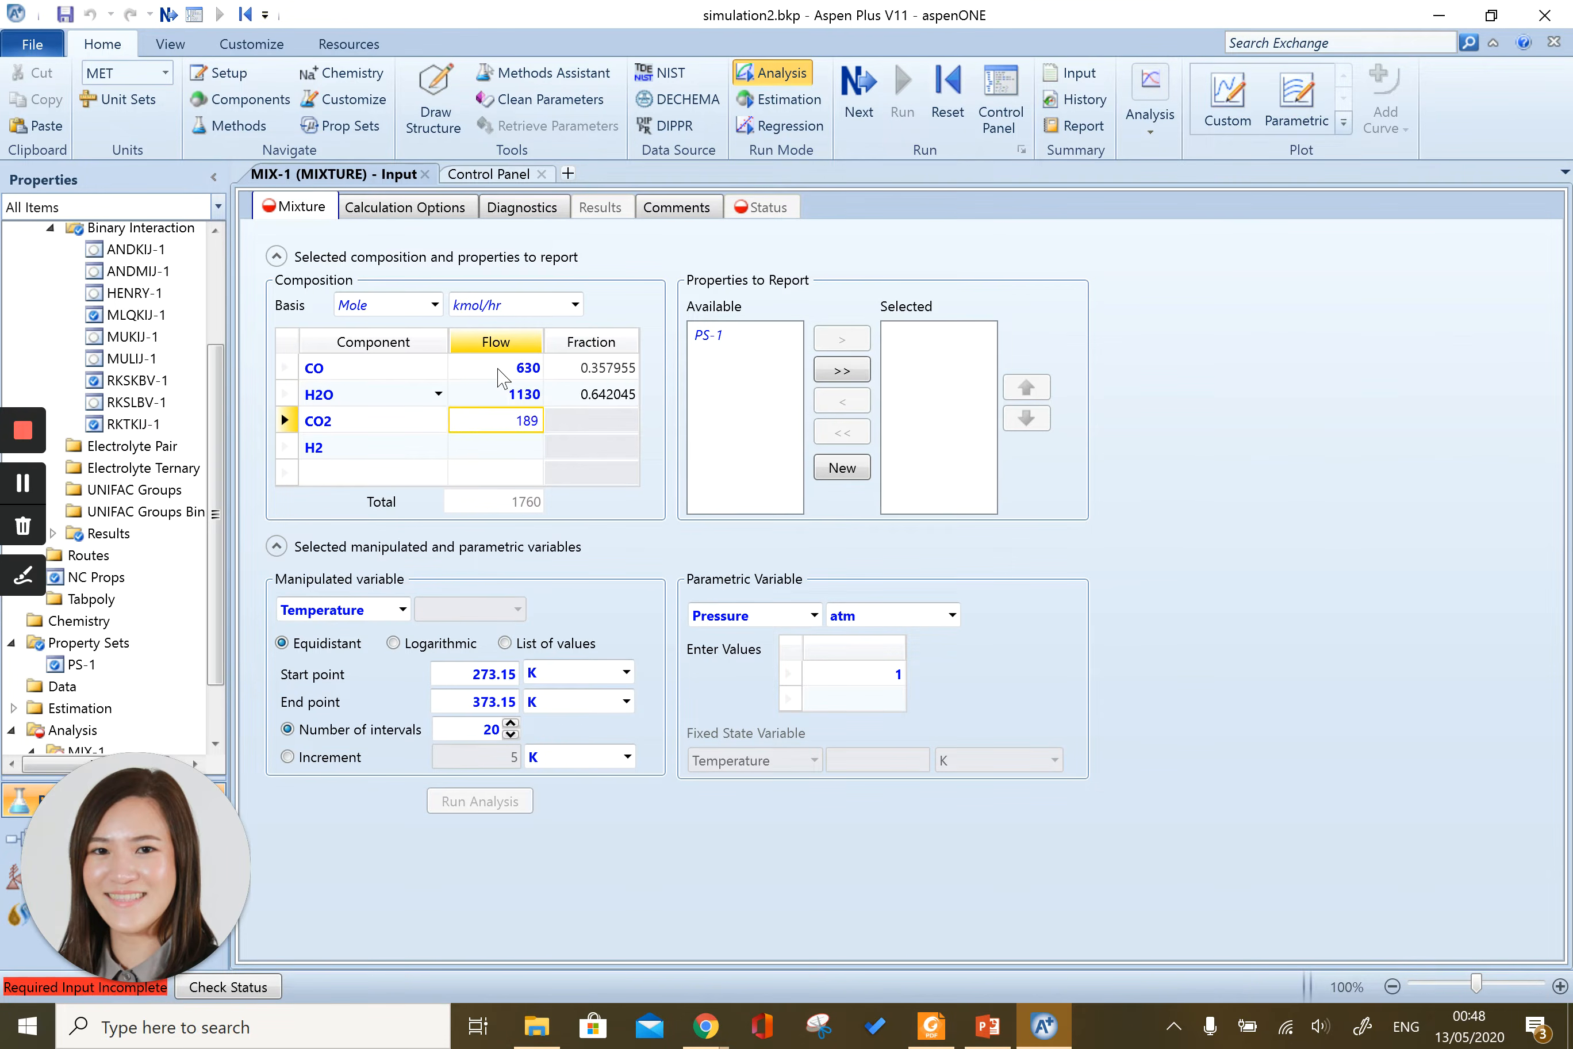
key(Return)
text(63)
key(Return)
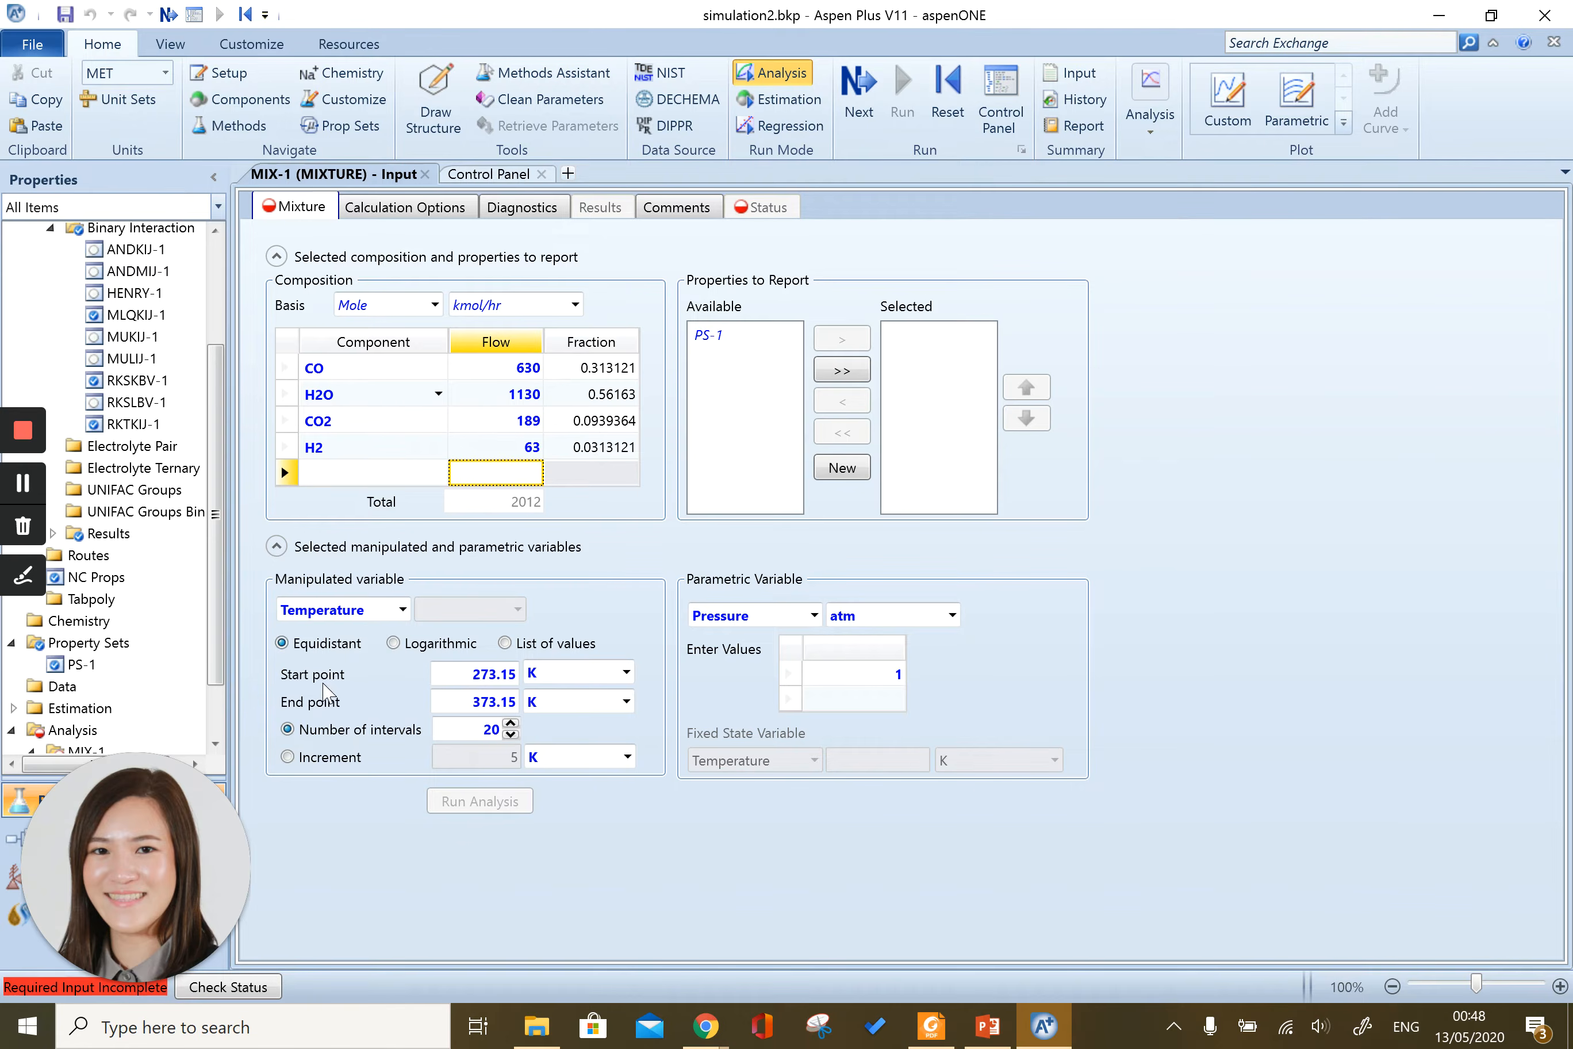
Set the manipulated temperature range from 400 to 600 K with an increment of 20 K.
click(488, 684)
text(400)
click(462, 707)
text(600)
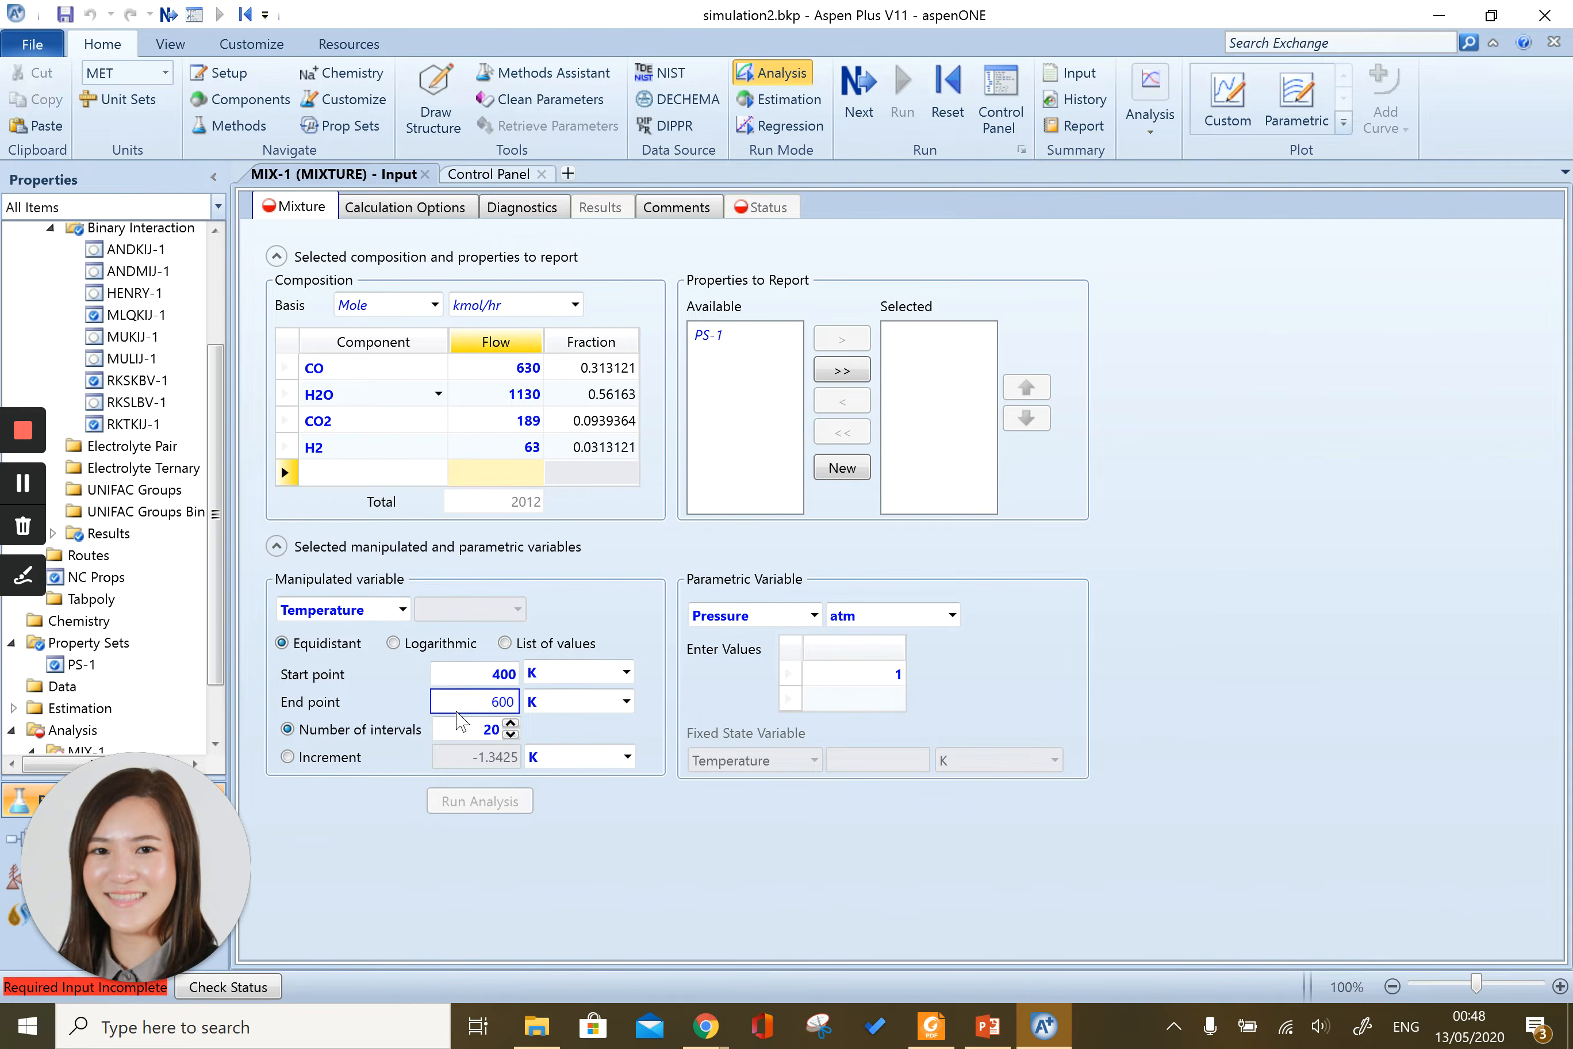
click(325, 758)
click(506, 758)
key(BackSpace)
key(BackSpace)
text(20)
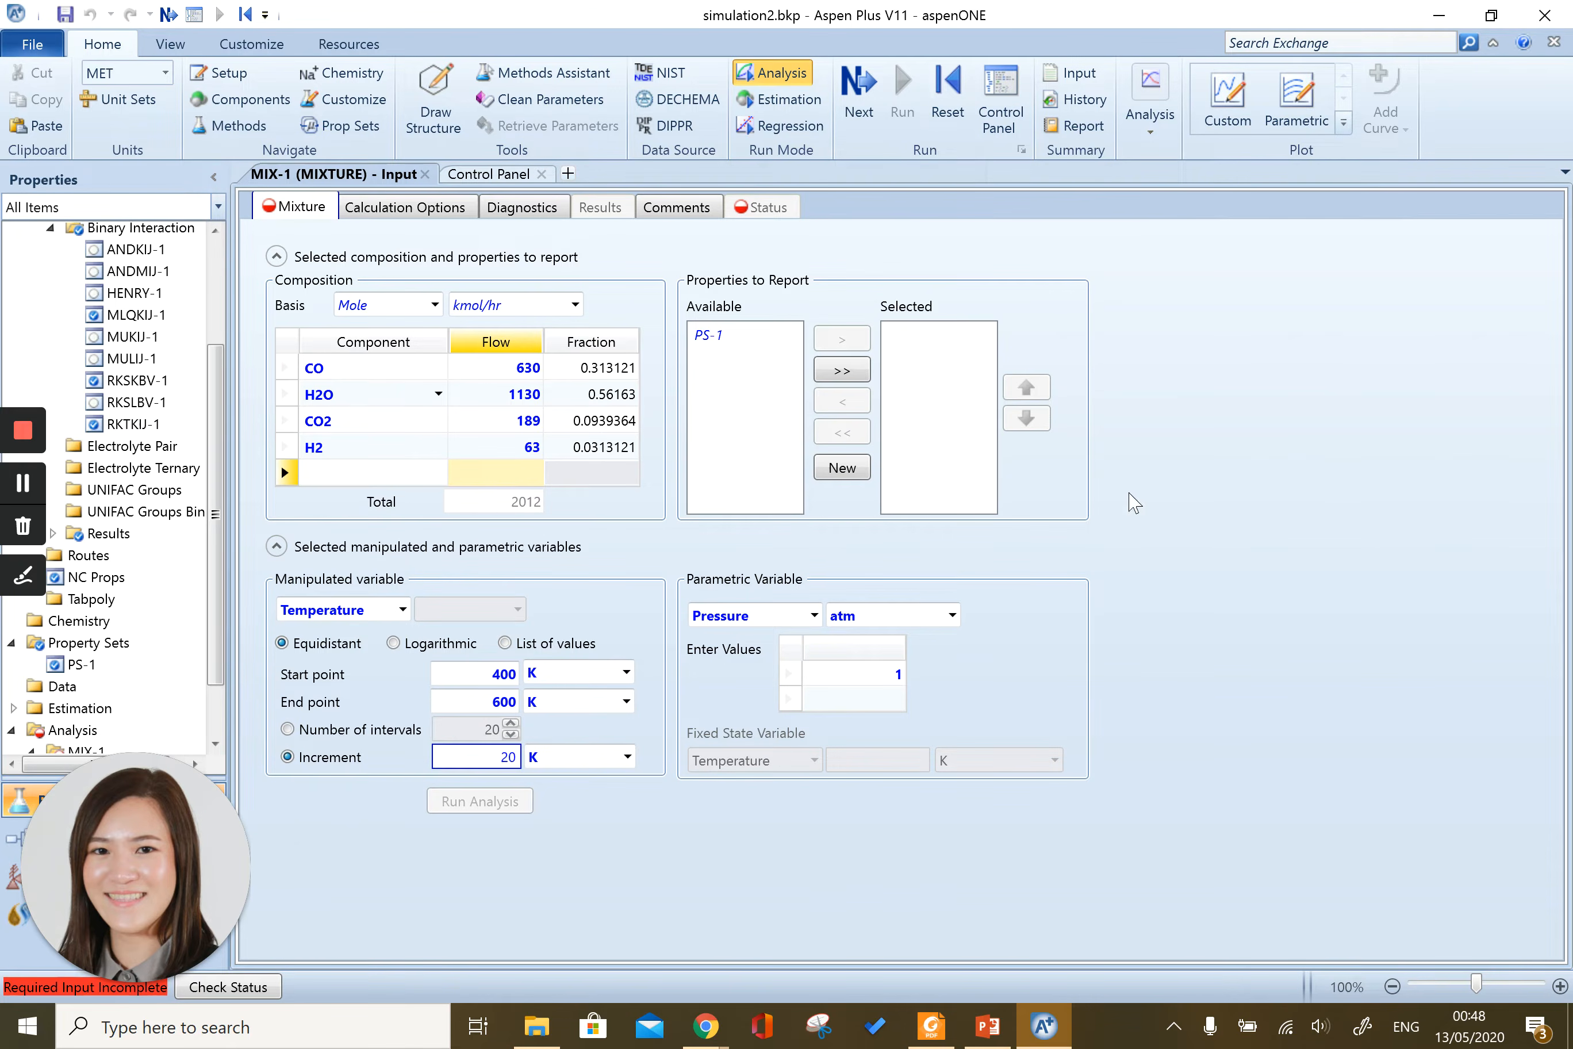
click(743, 587)
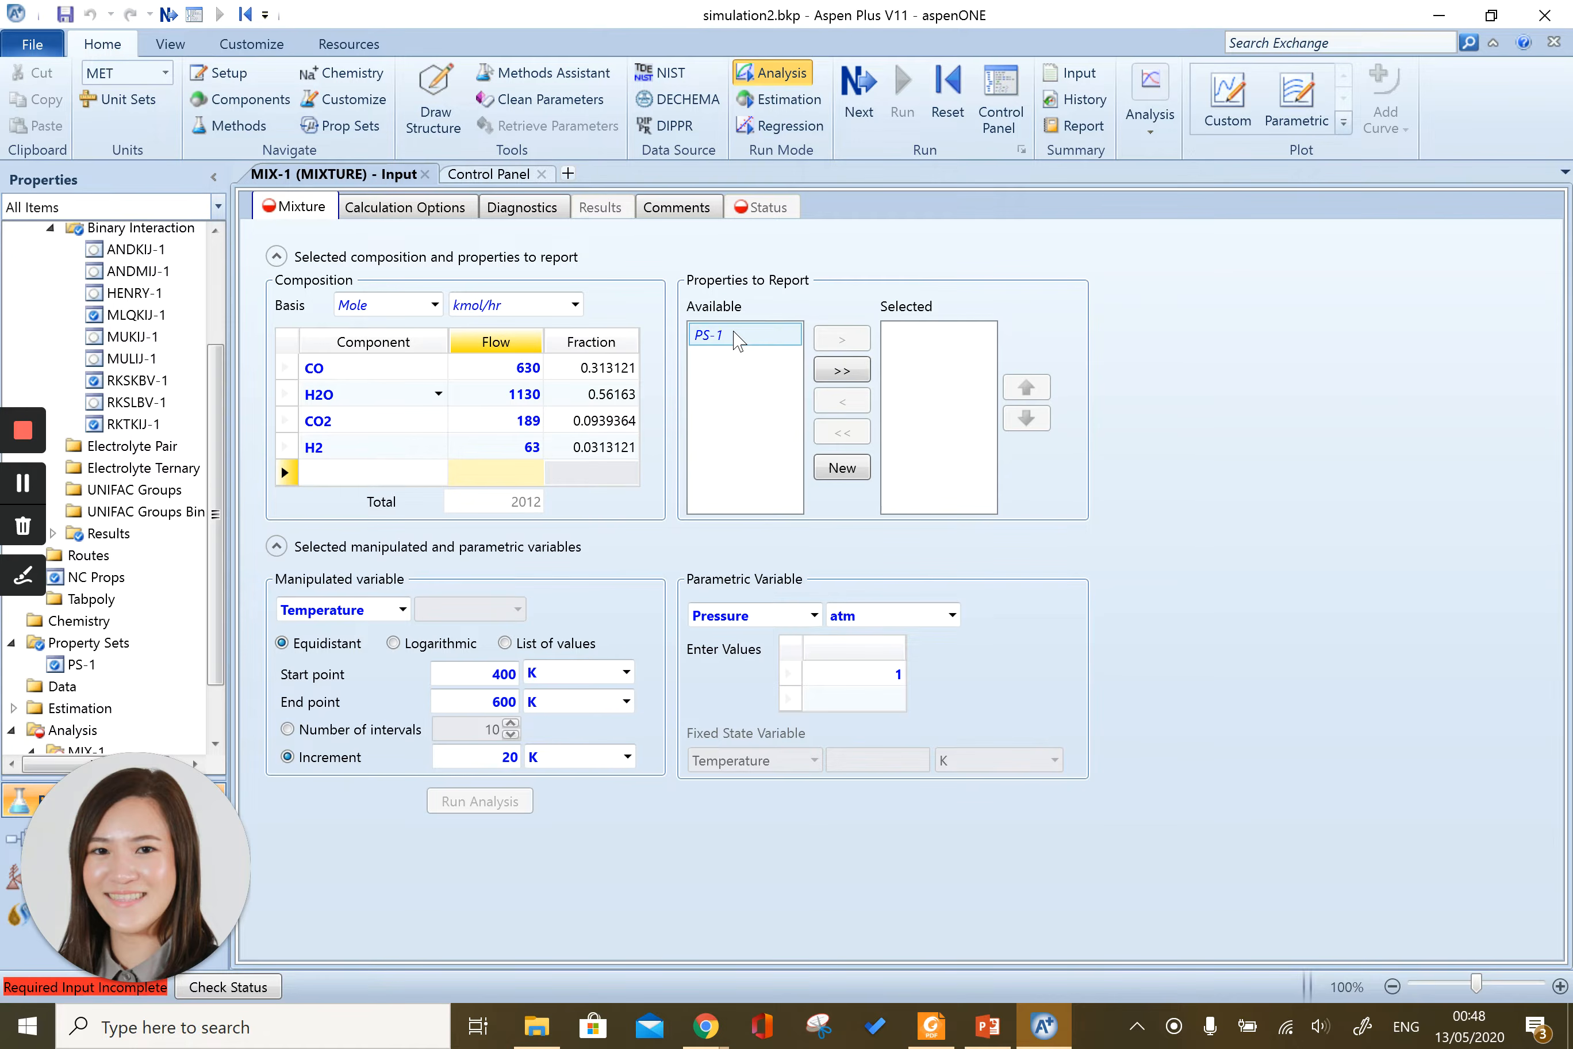
Add property set PS-1 to the selected properties to report in the mixture analysis.
click(737, 336)
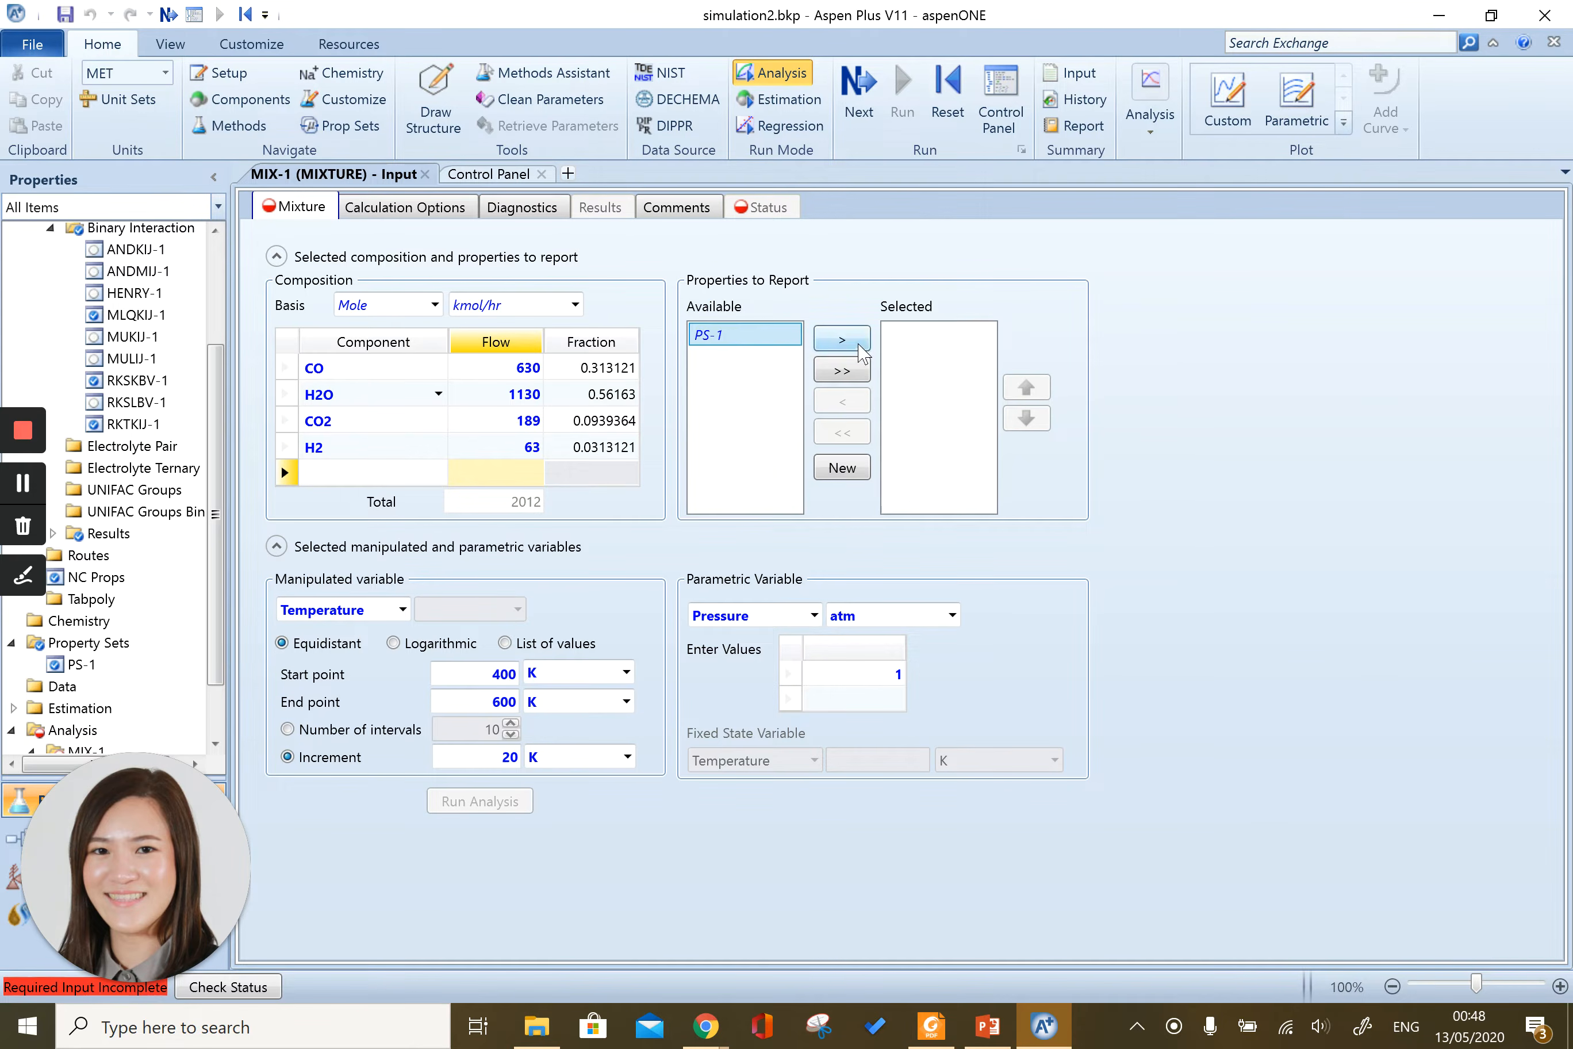
click(859, 347)
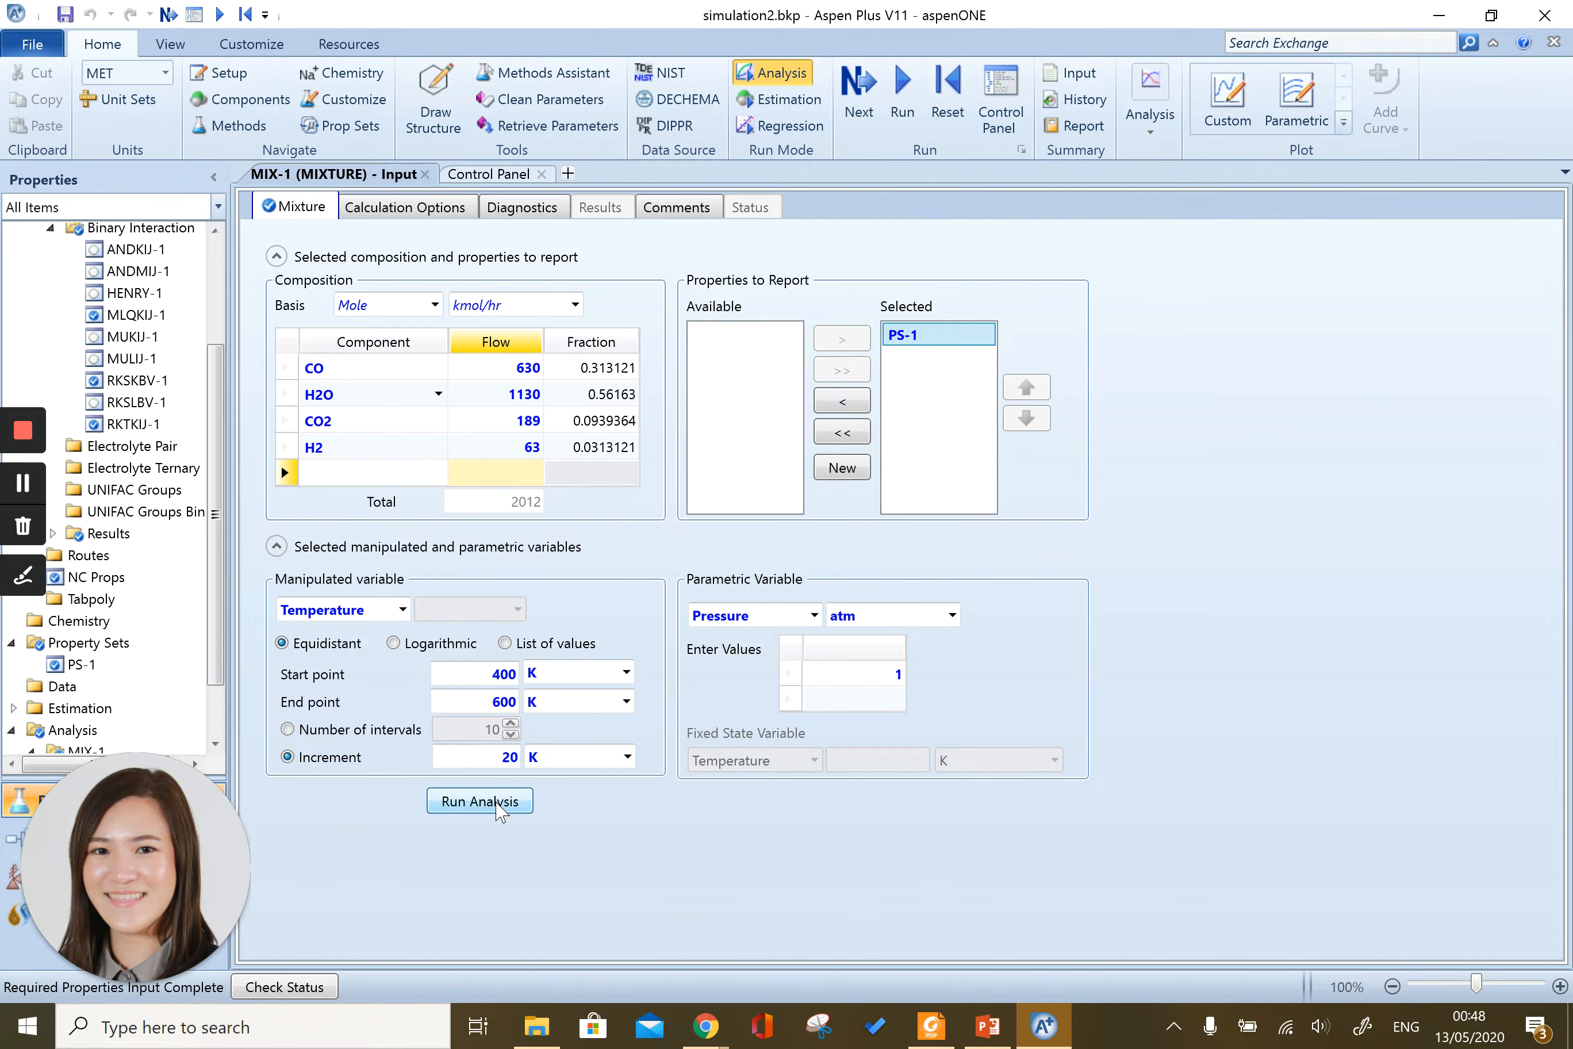
Run the mixture analysis and set the grid interval of the resulting plot's temperature axis to 20.
click(498, 808)
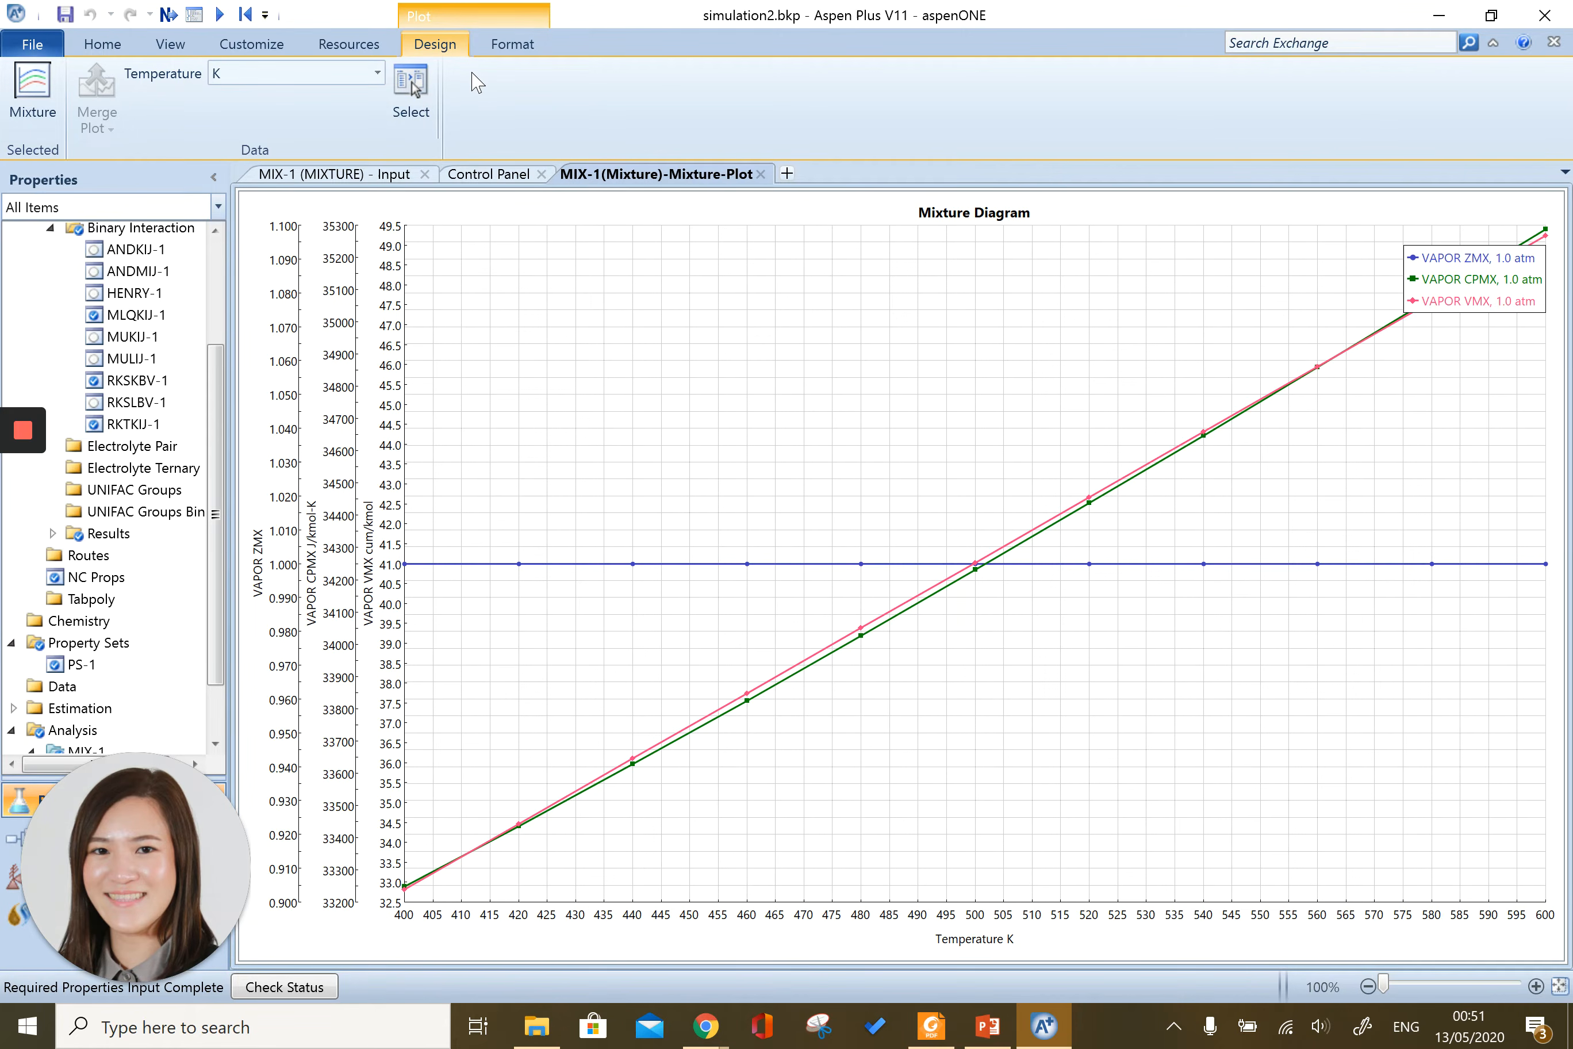
click(497, 53)
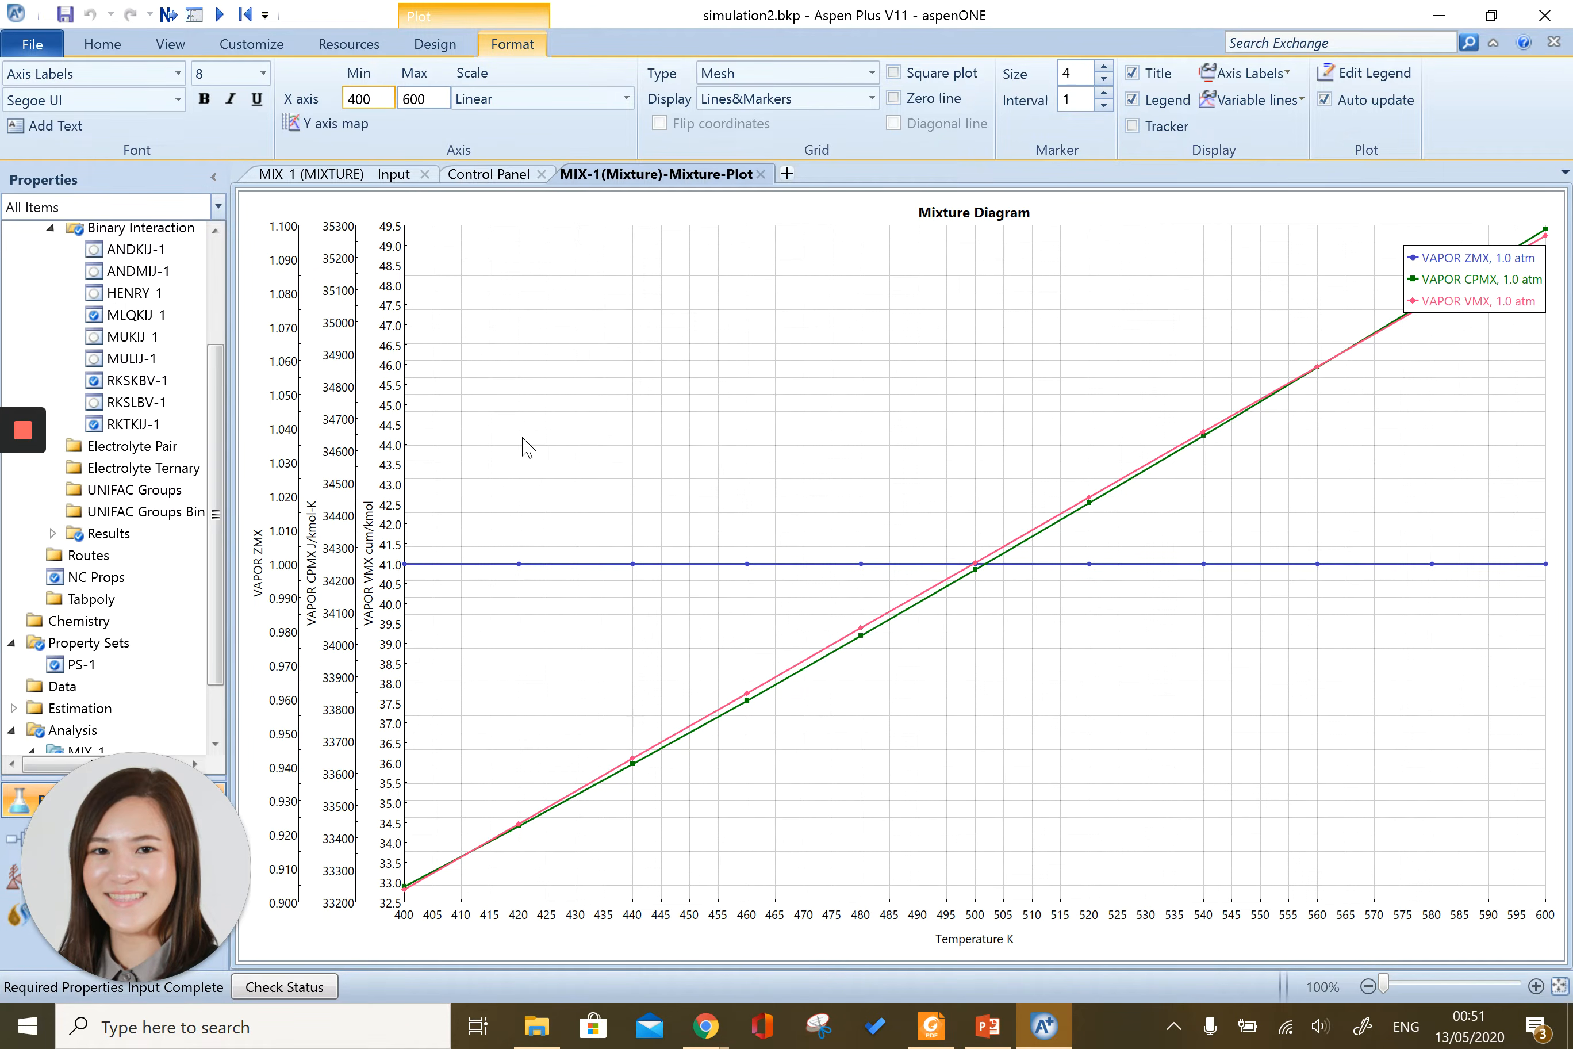
mouse_move(24, 482)
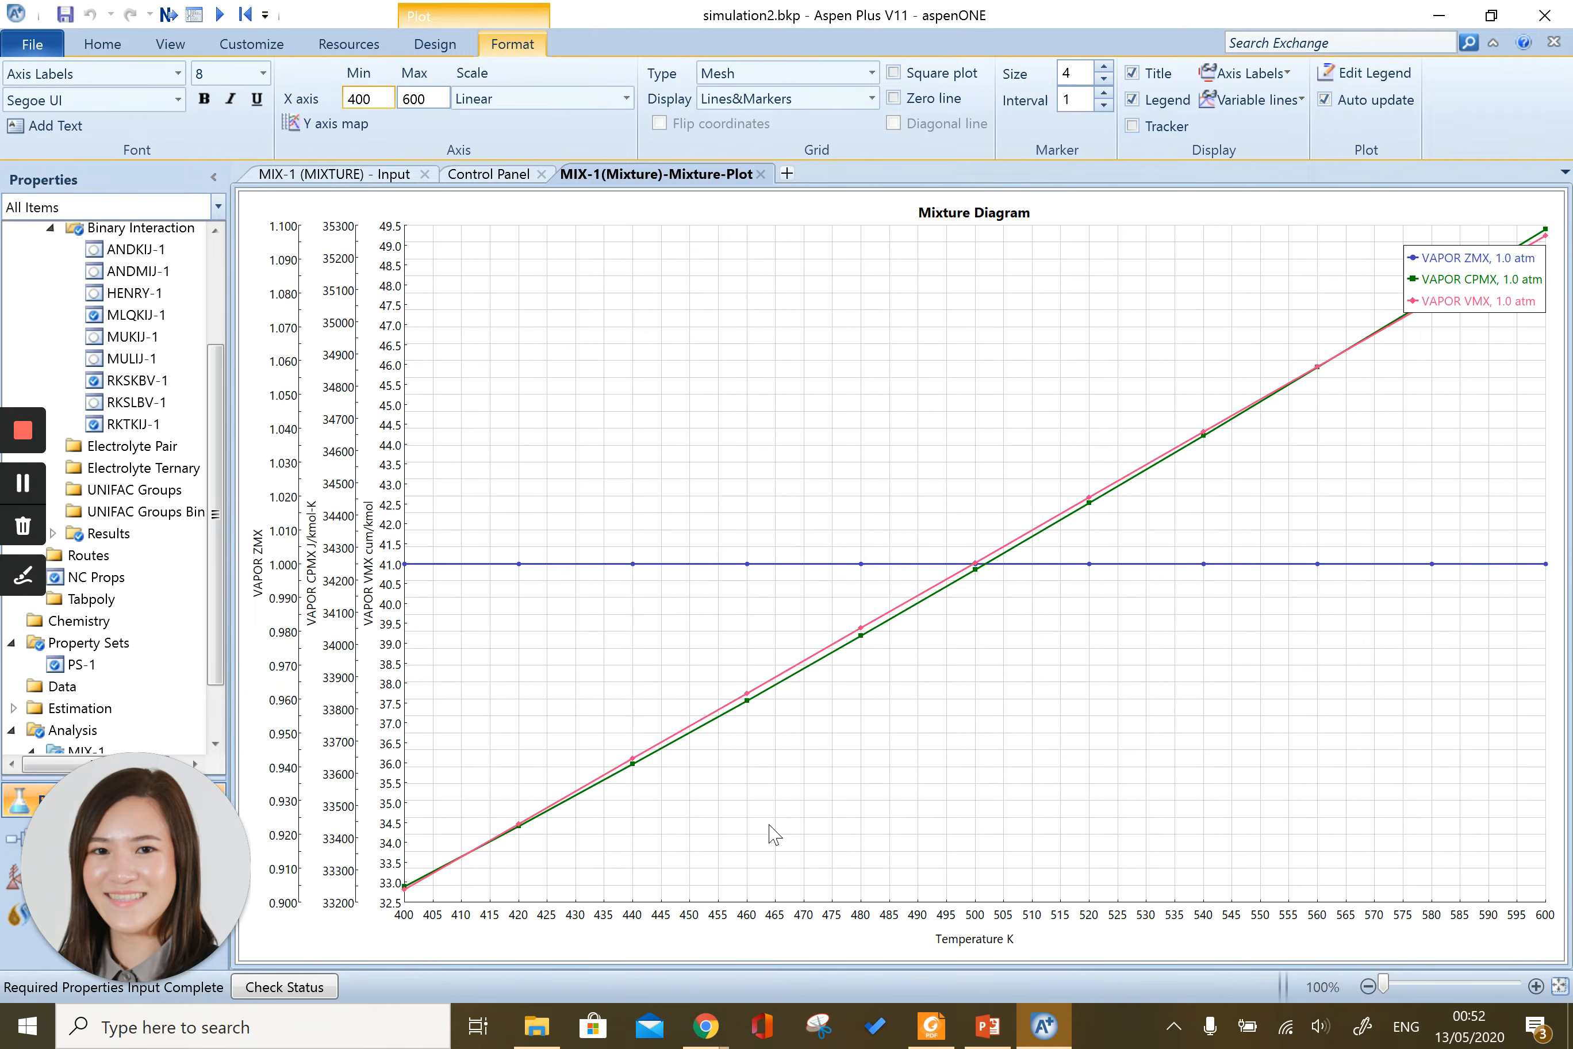
click(776, 922)
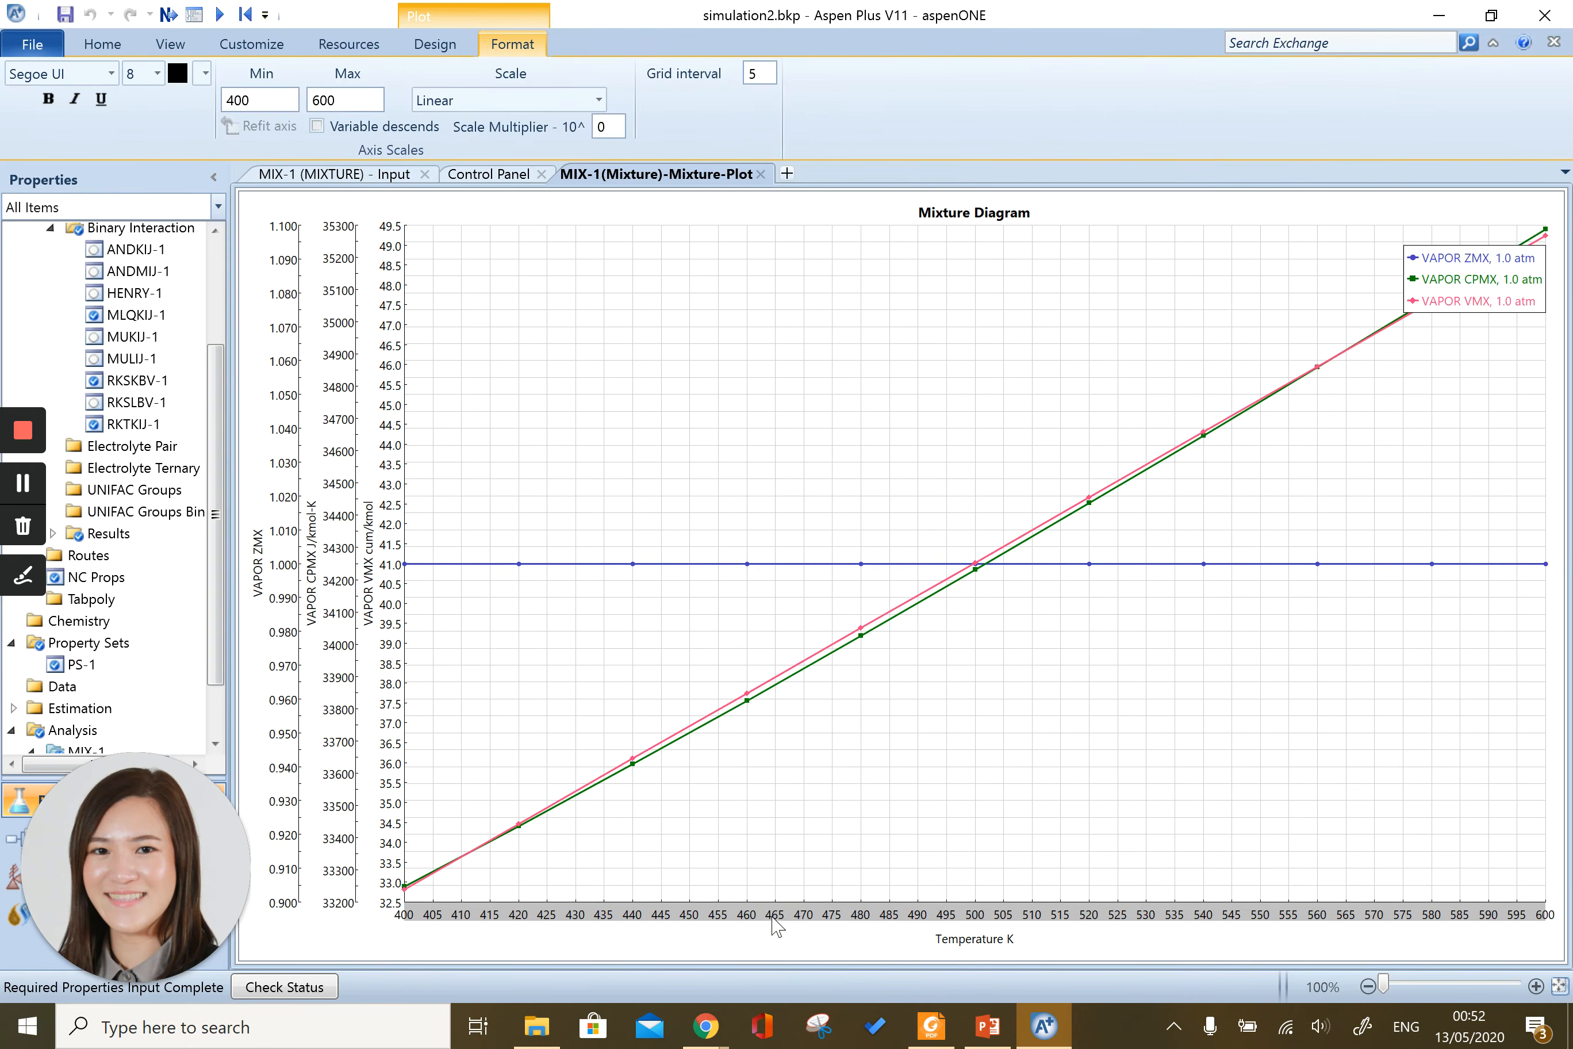
click(767, 73)
key(BackSpace)
text(20)
key(Return)
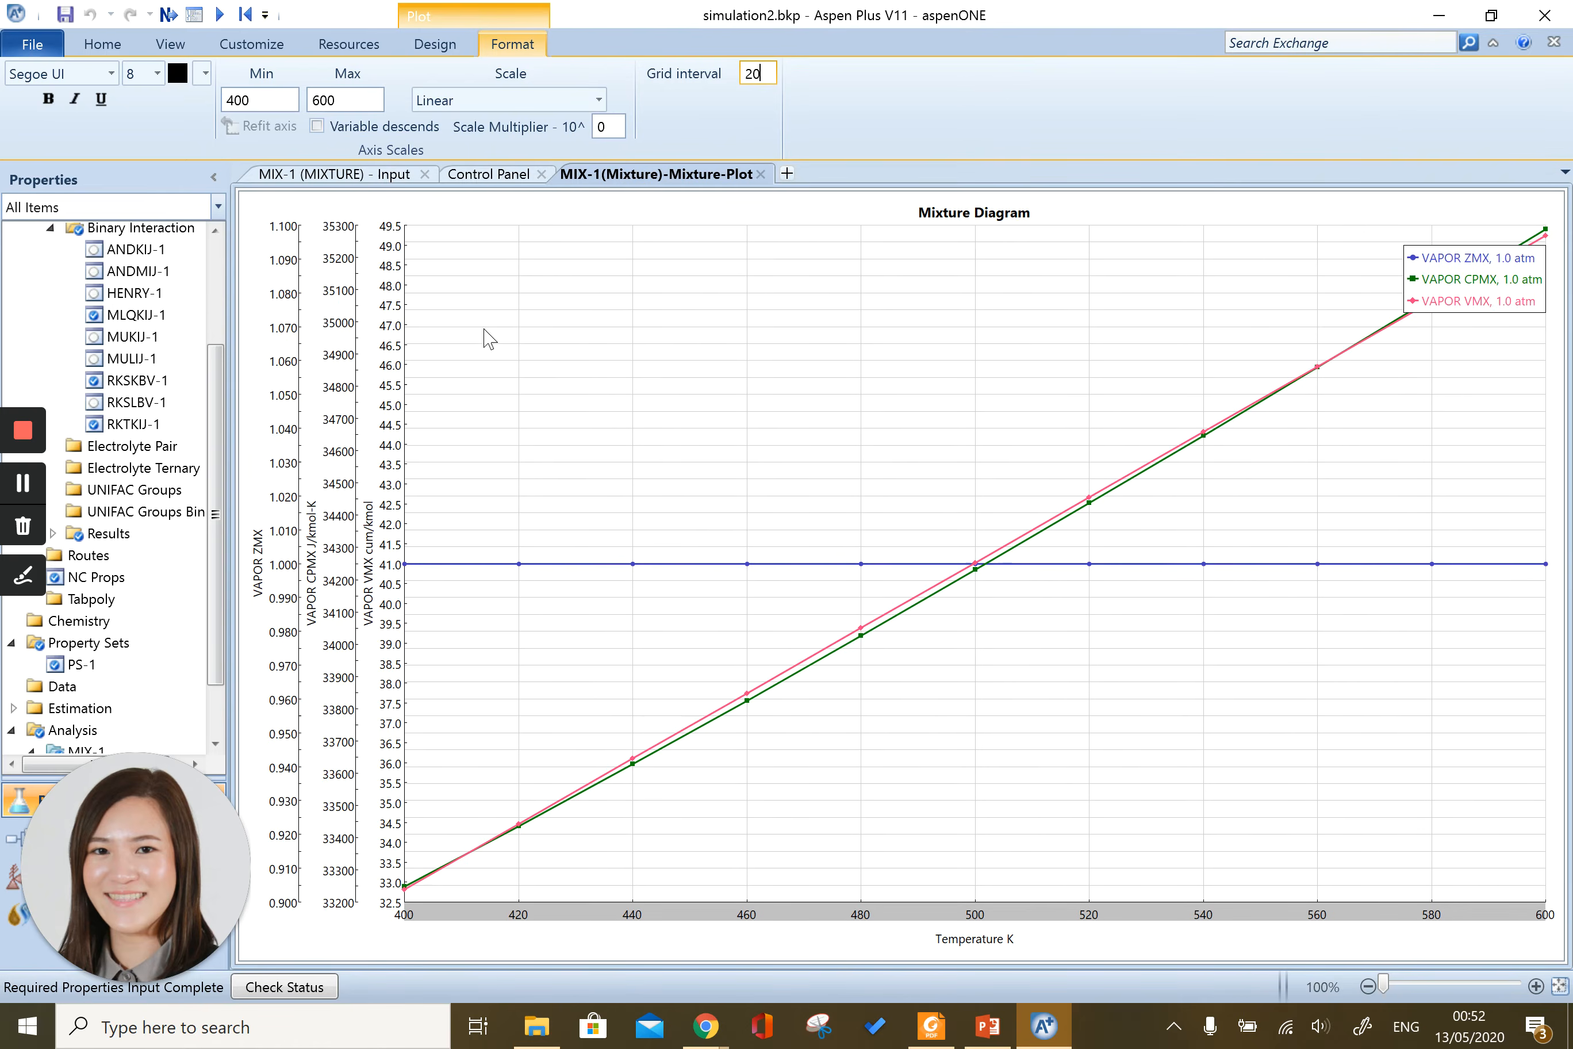
click(774, 687)
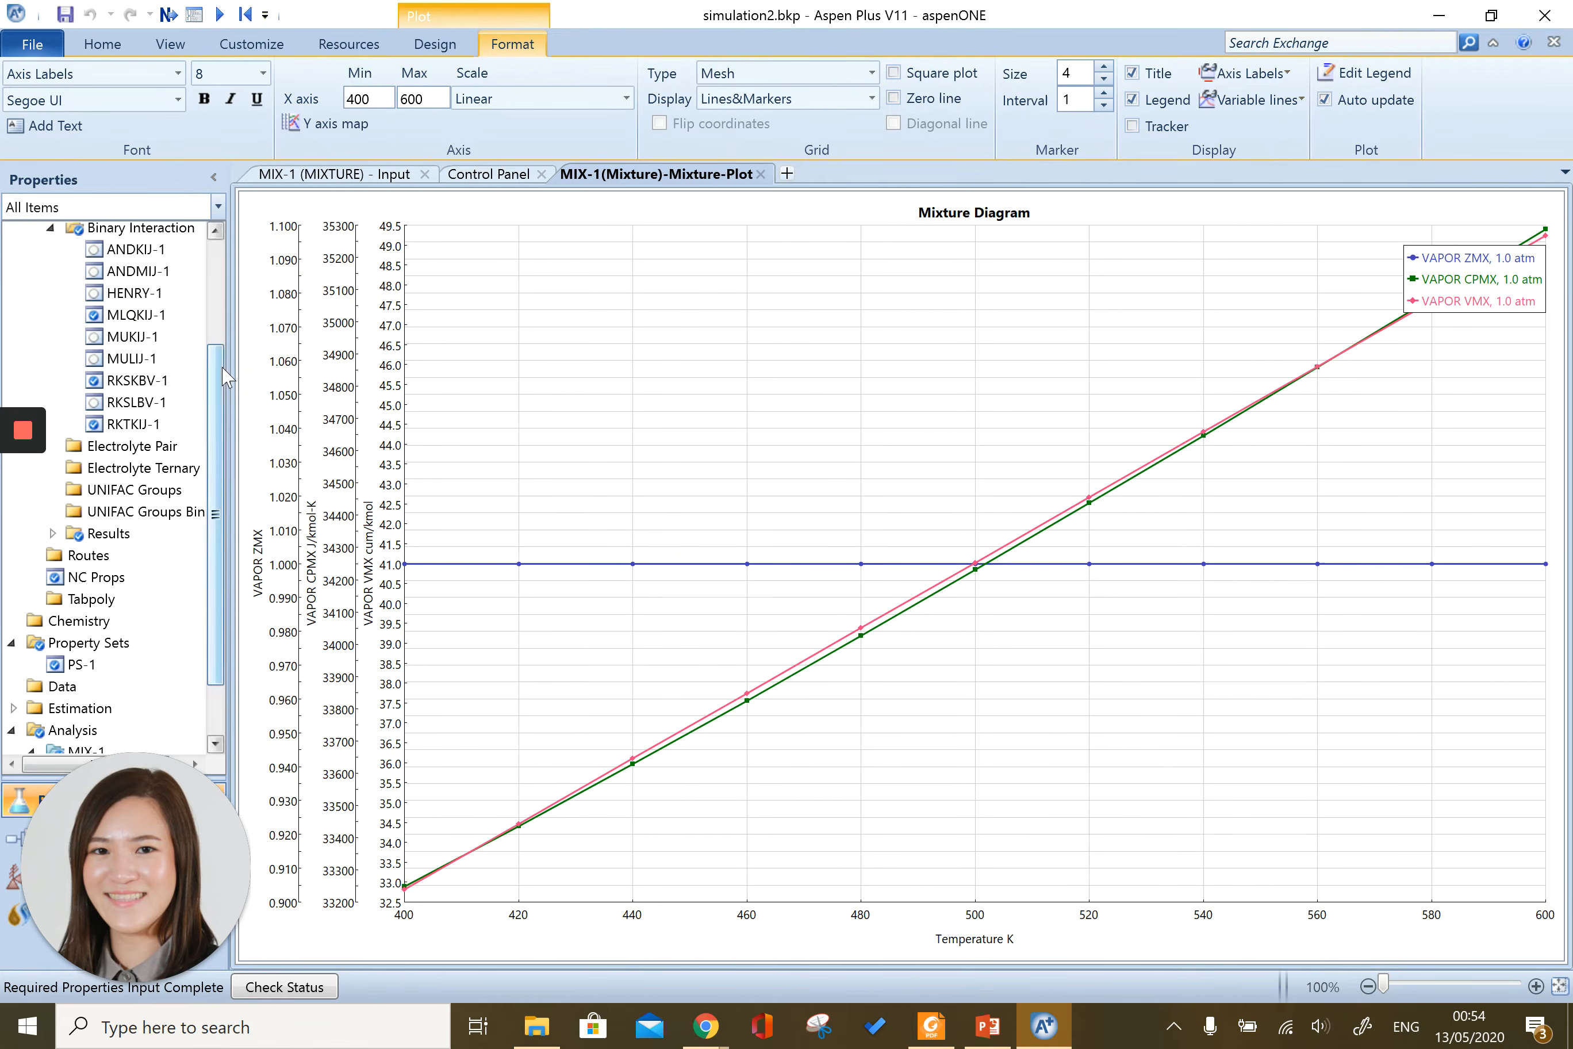
View the tabulated results of the MIX-1 analysis for vapor ZMX, CPMX and VMX.
click(362, 177)
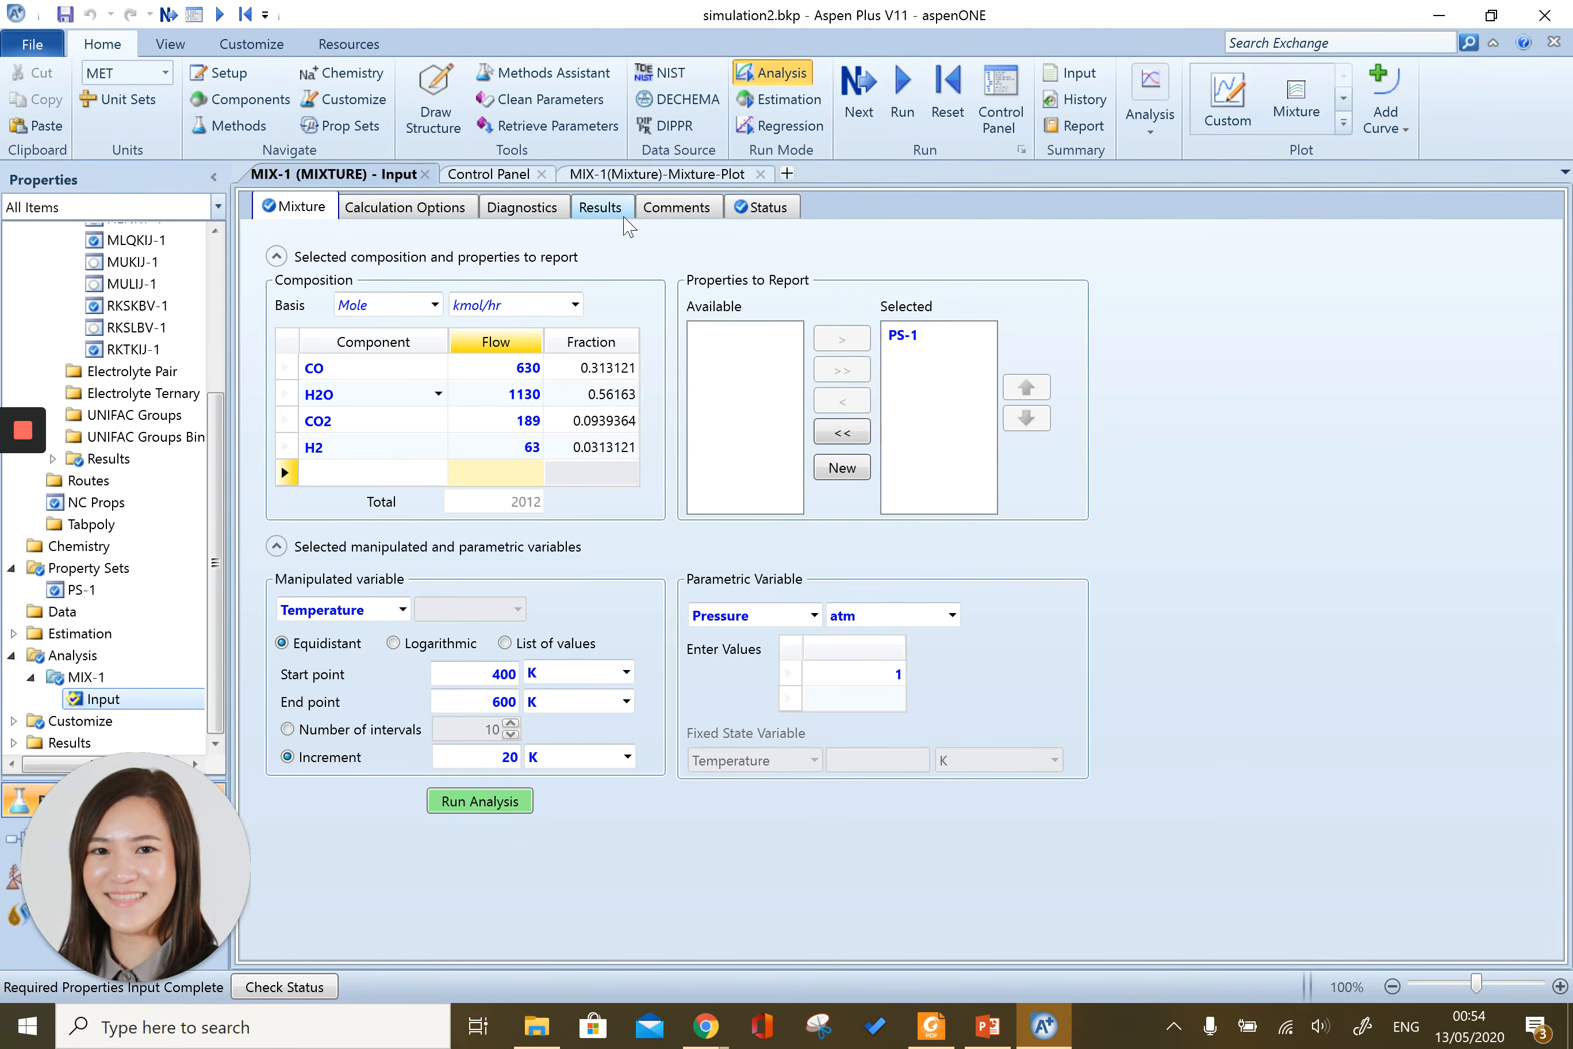
click(606, 215)
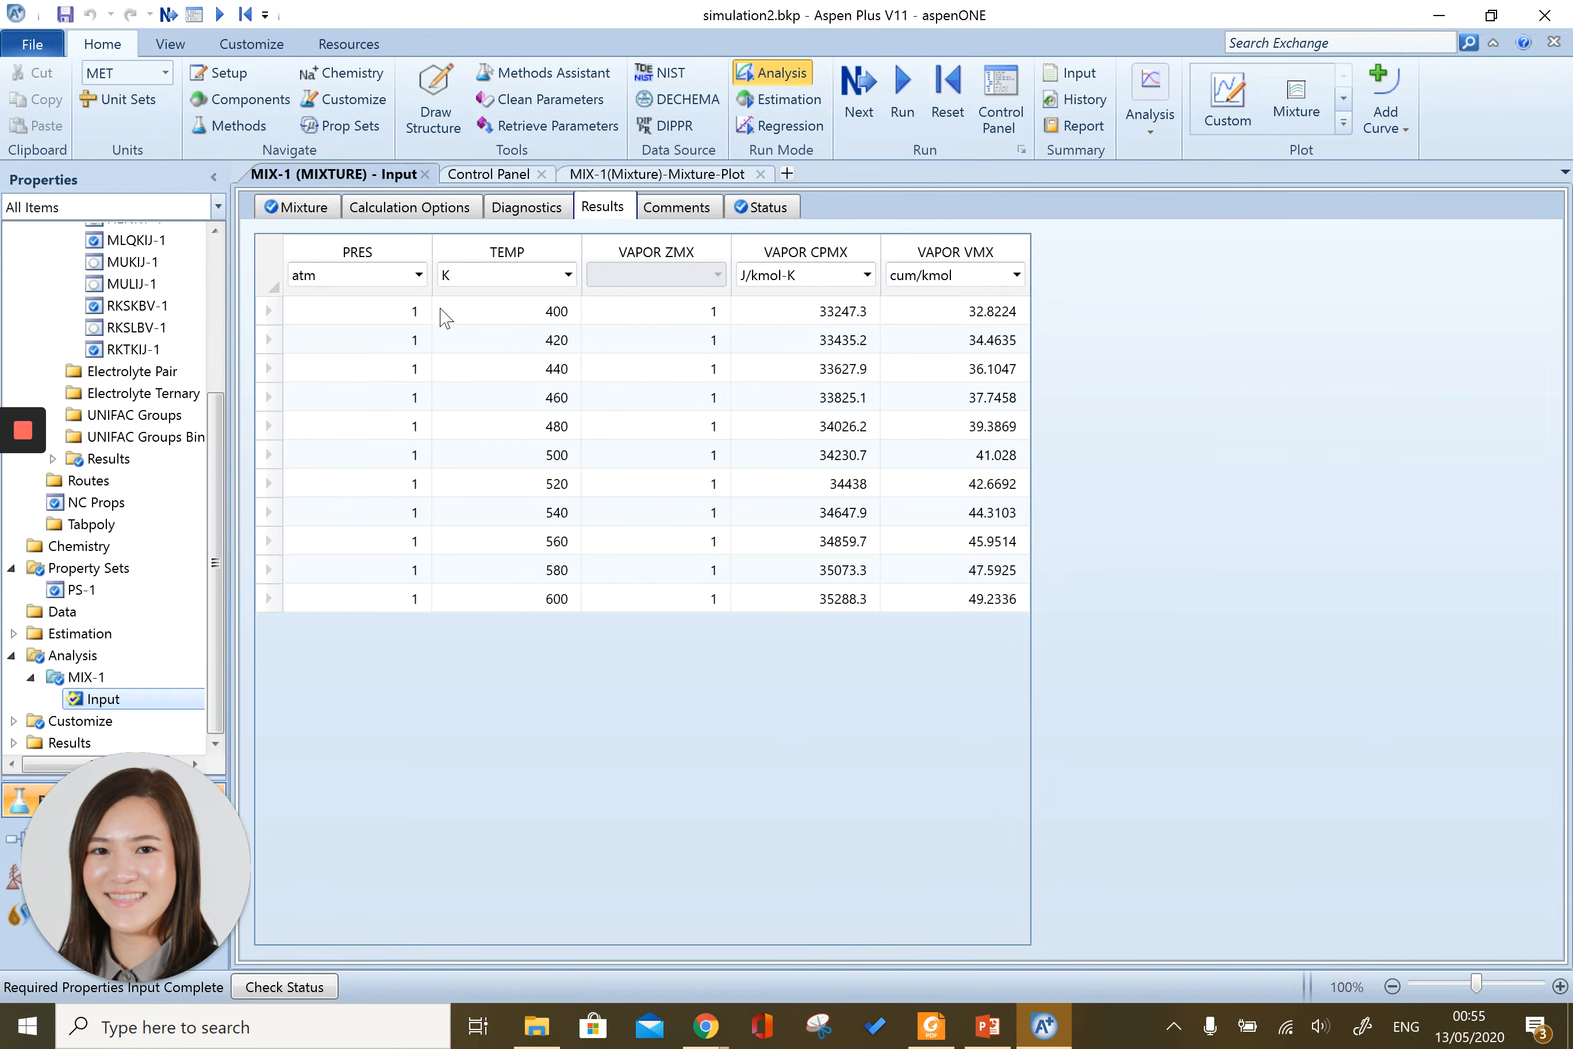
mouse_move(30, 482)
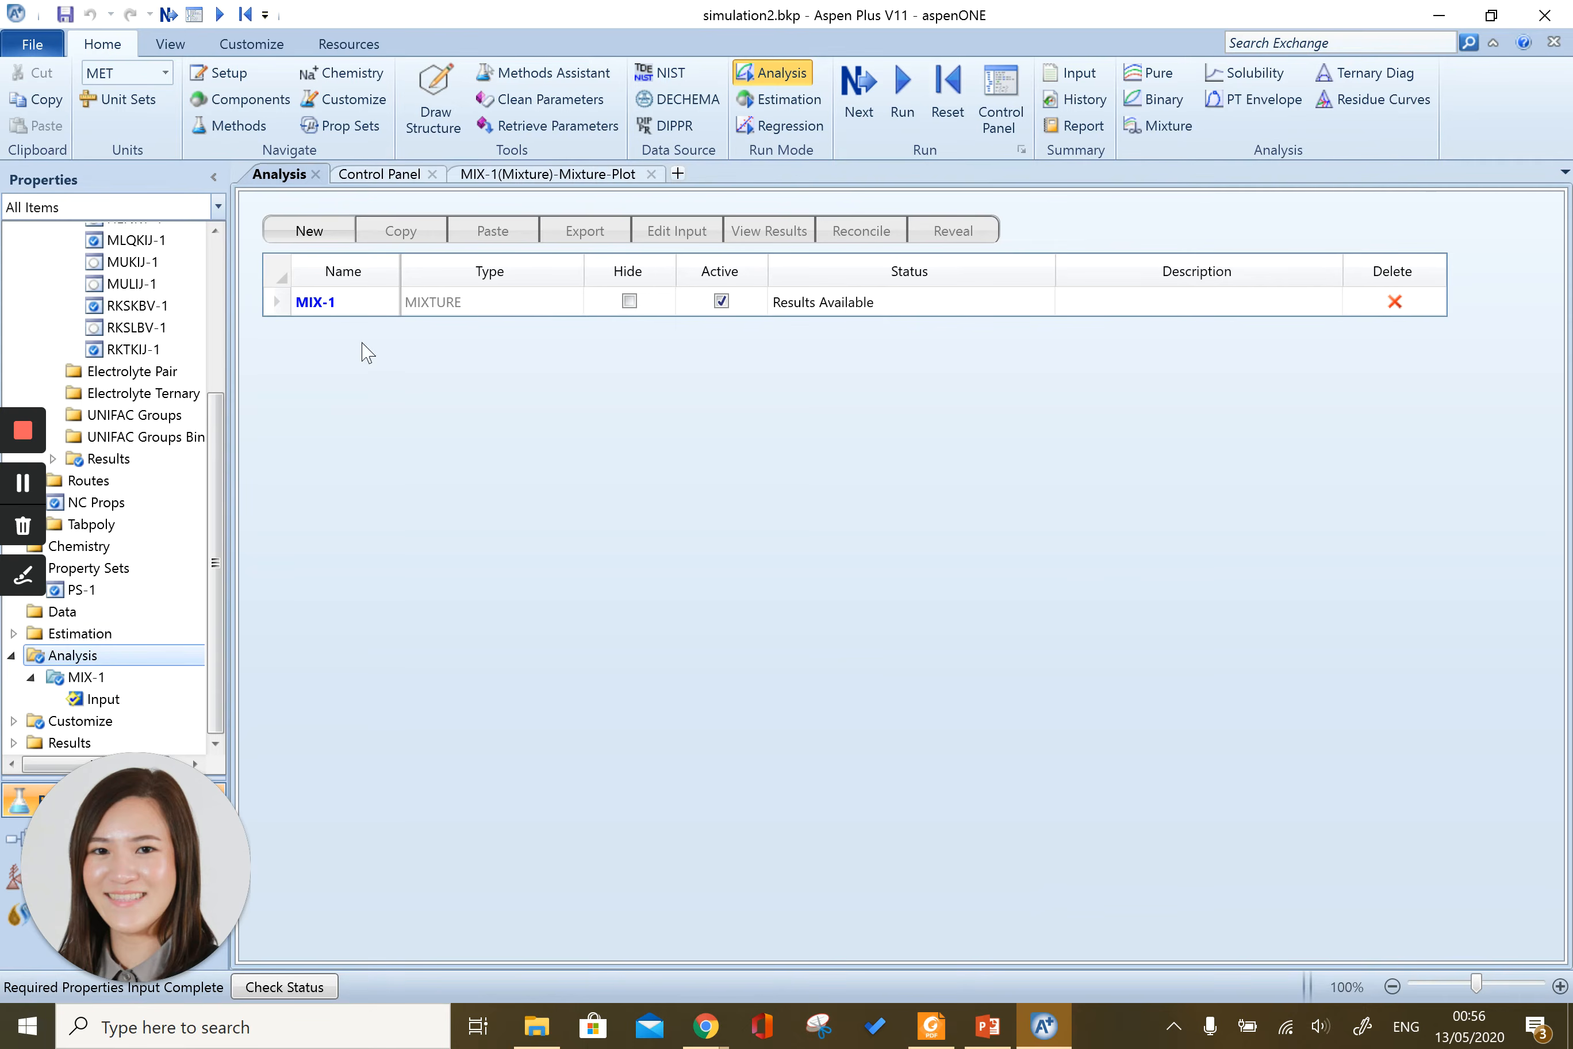
Create a new property analysis of type GENERIC with the ID RK-SOAVE.
click(313, 235)
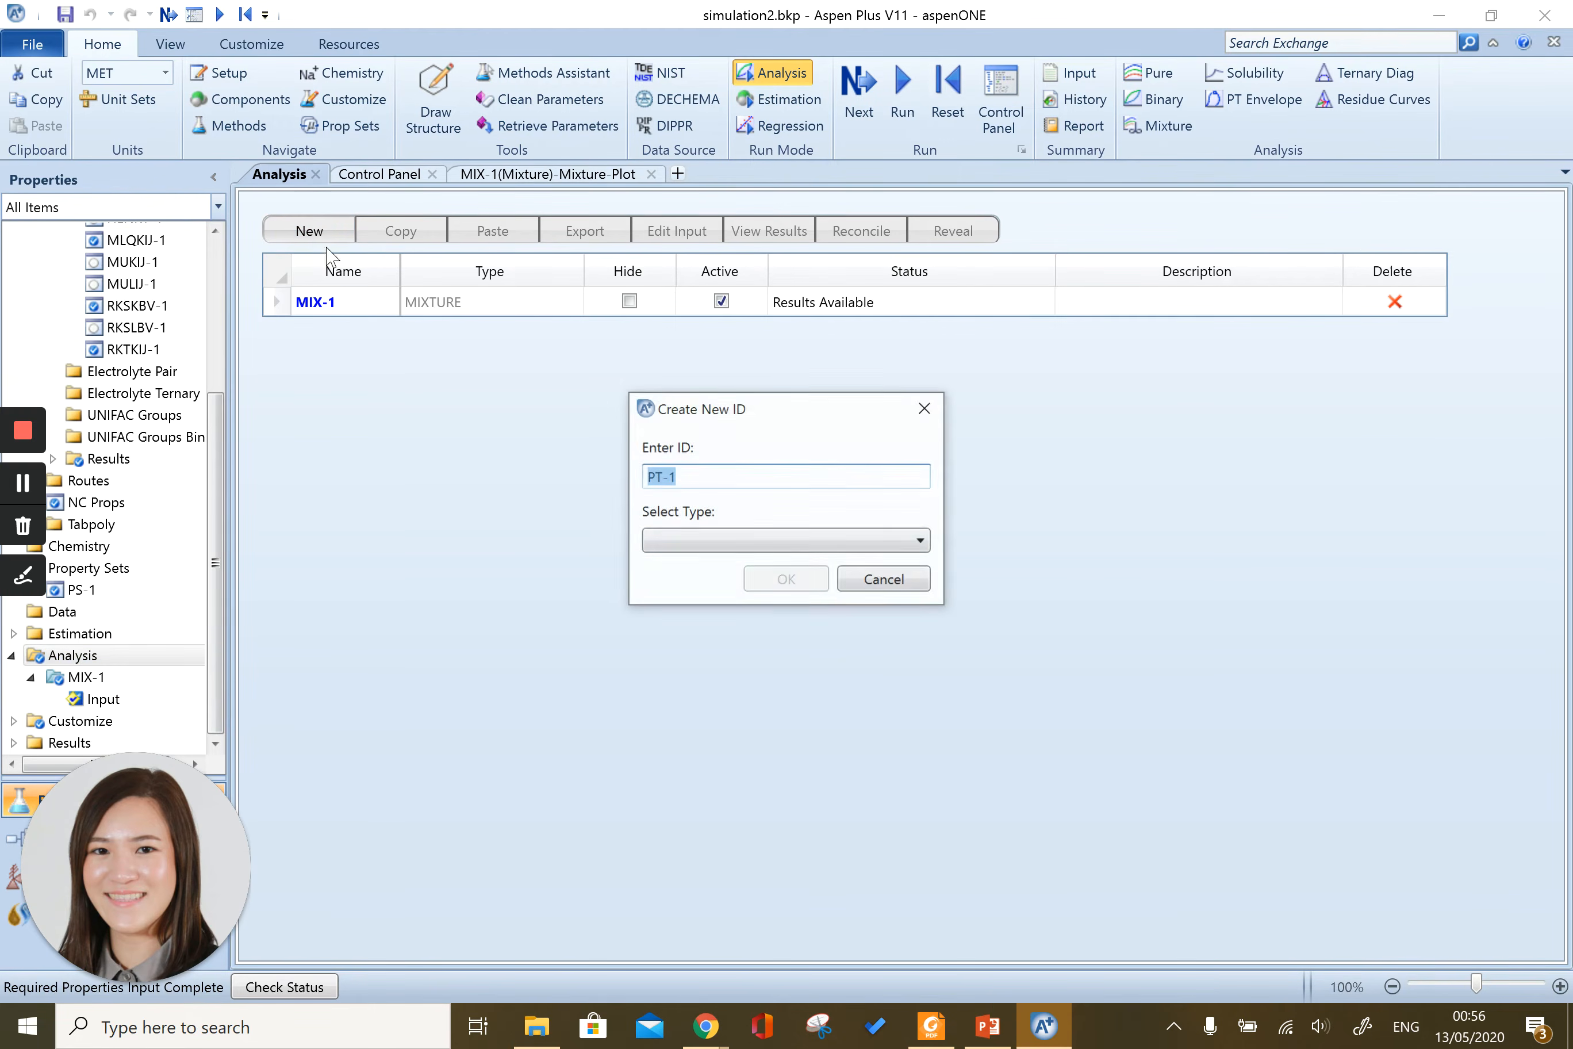
click(813, 543)
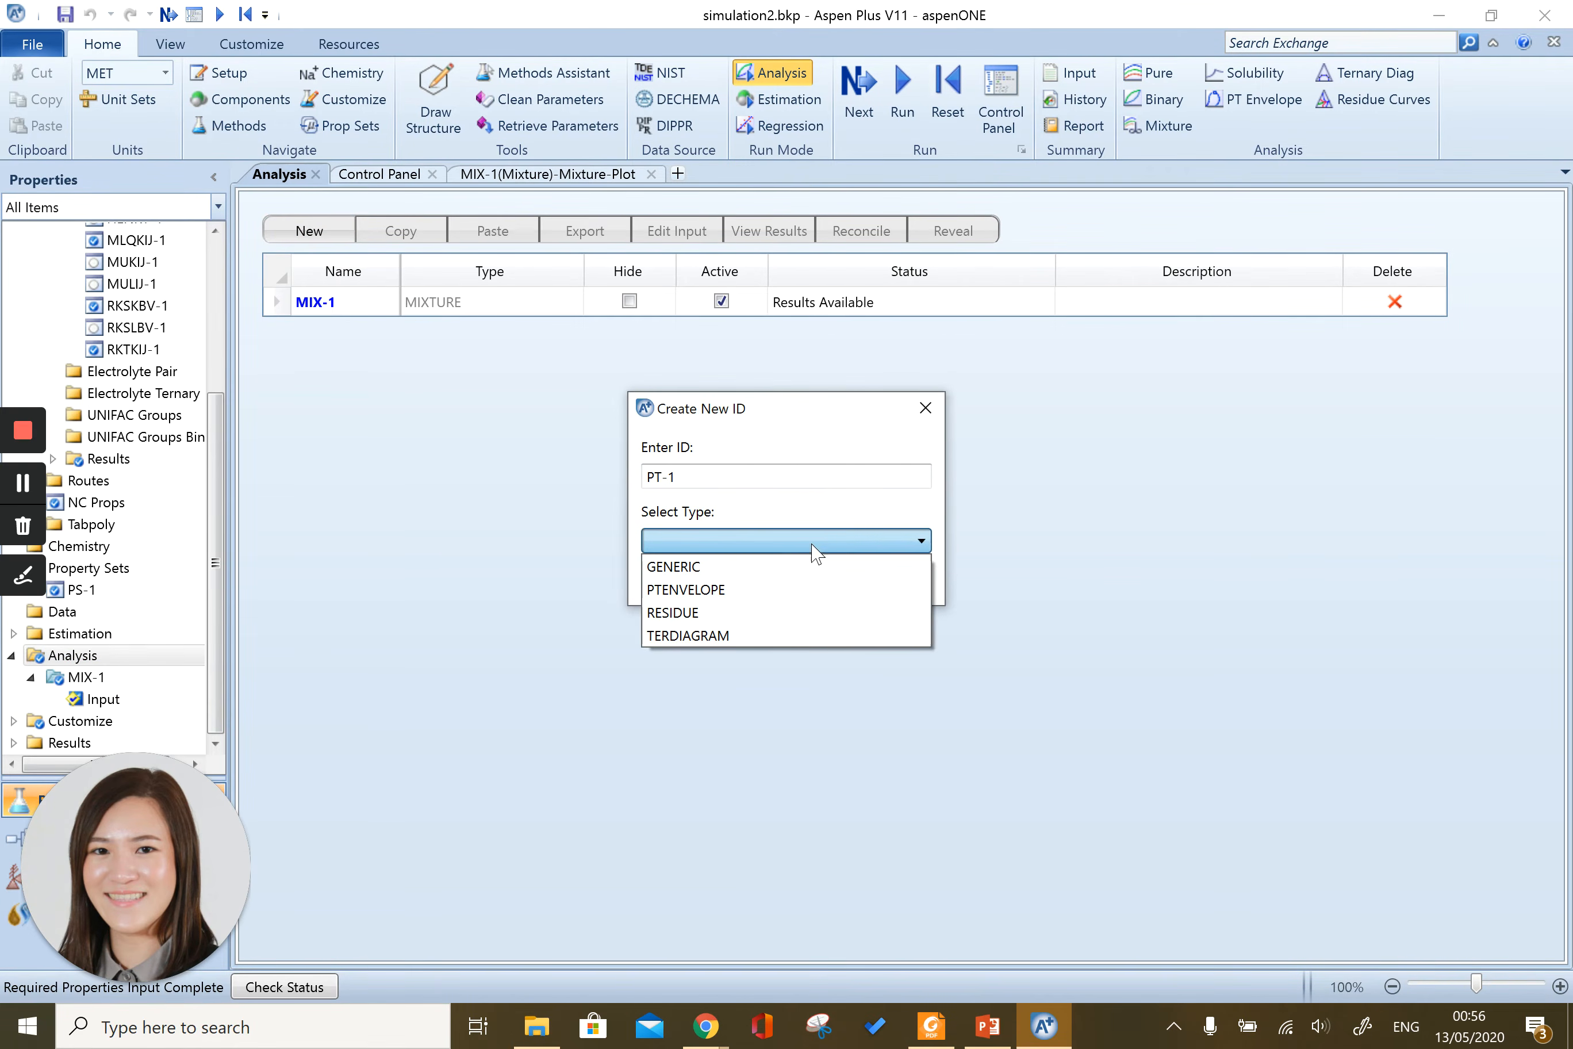
click(703, 570)
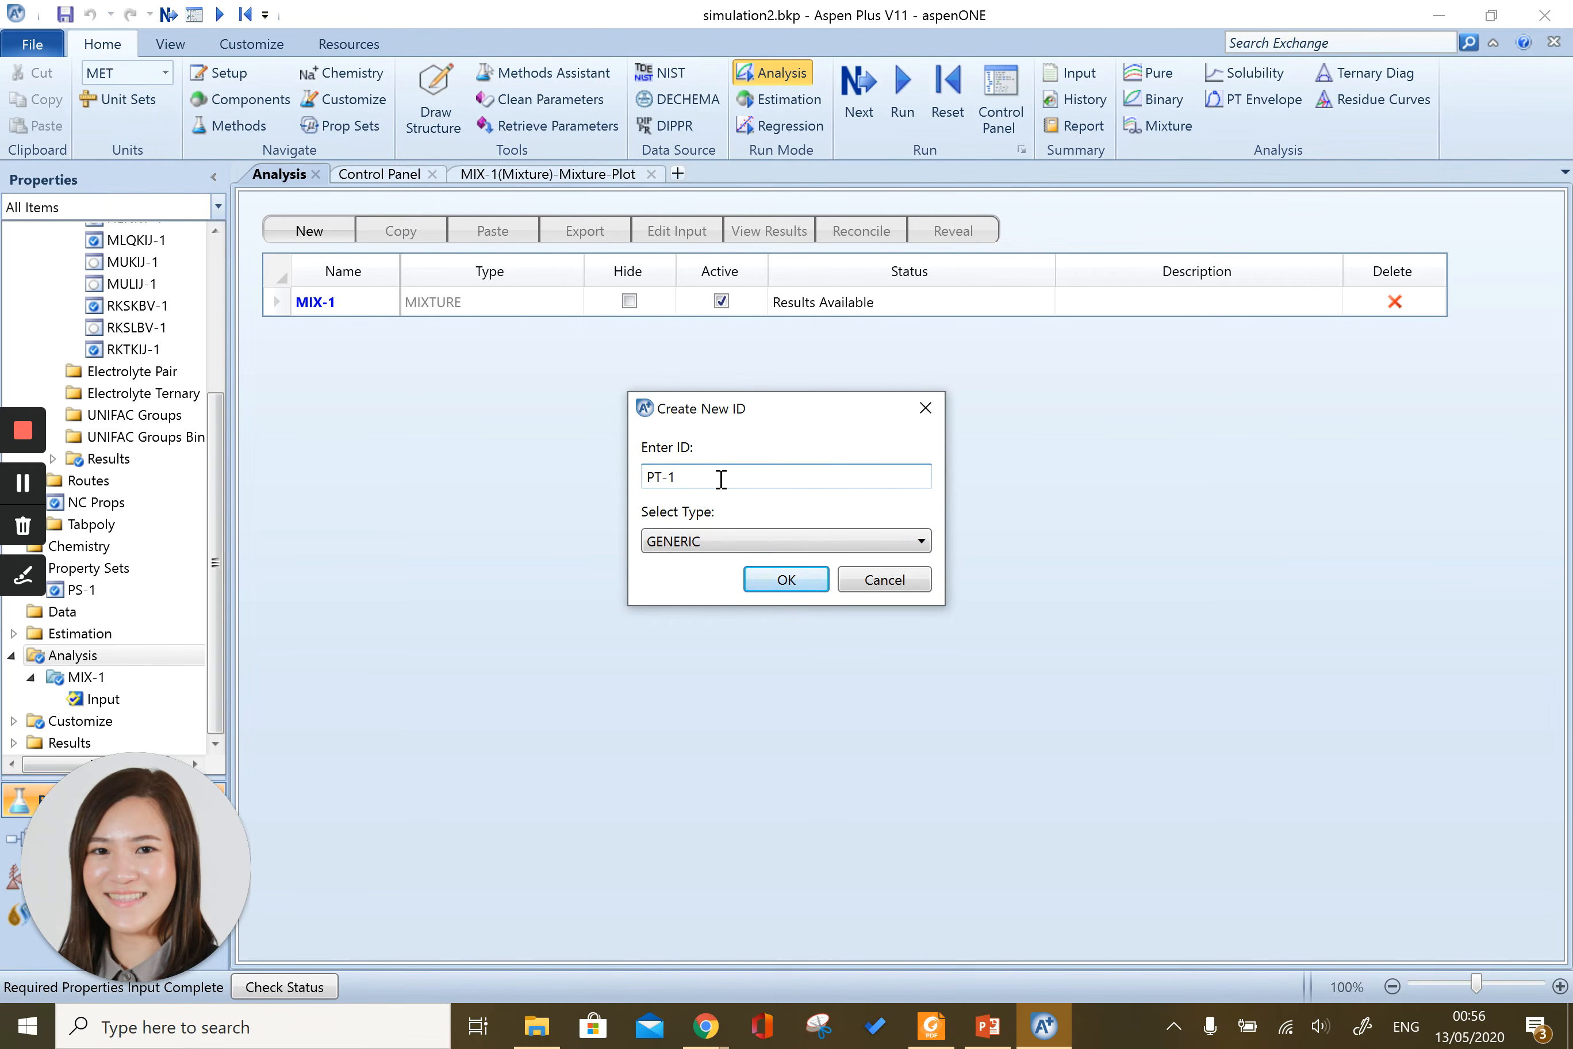
drag(720, 477, 544, 484)
text(RK-SOAVE)
click(787, 582)
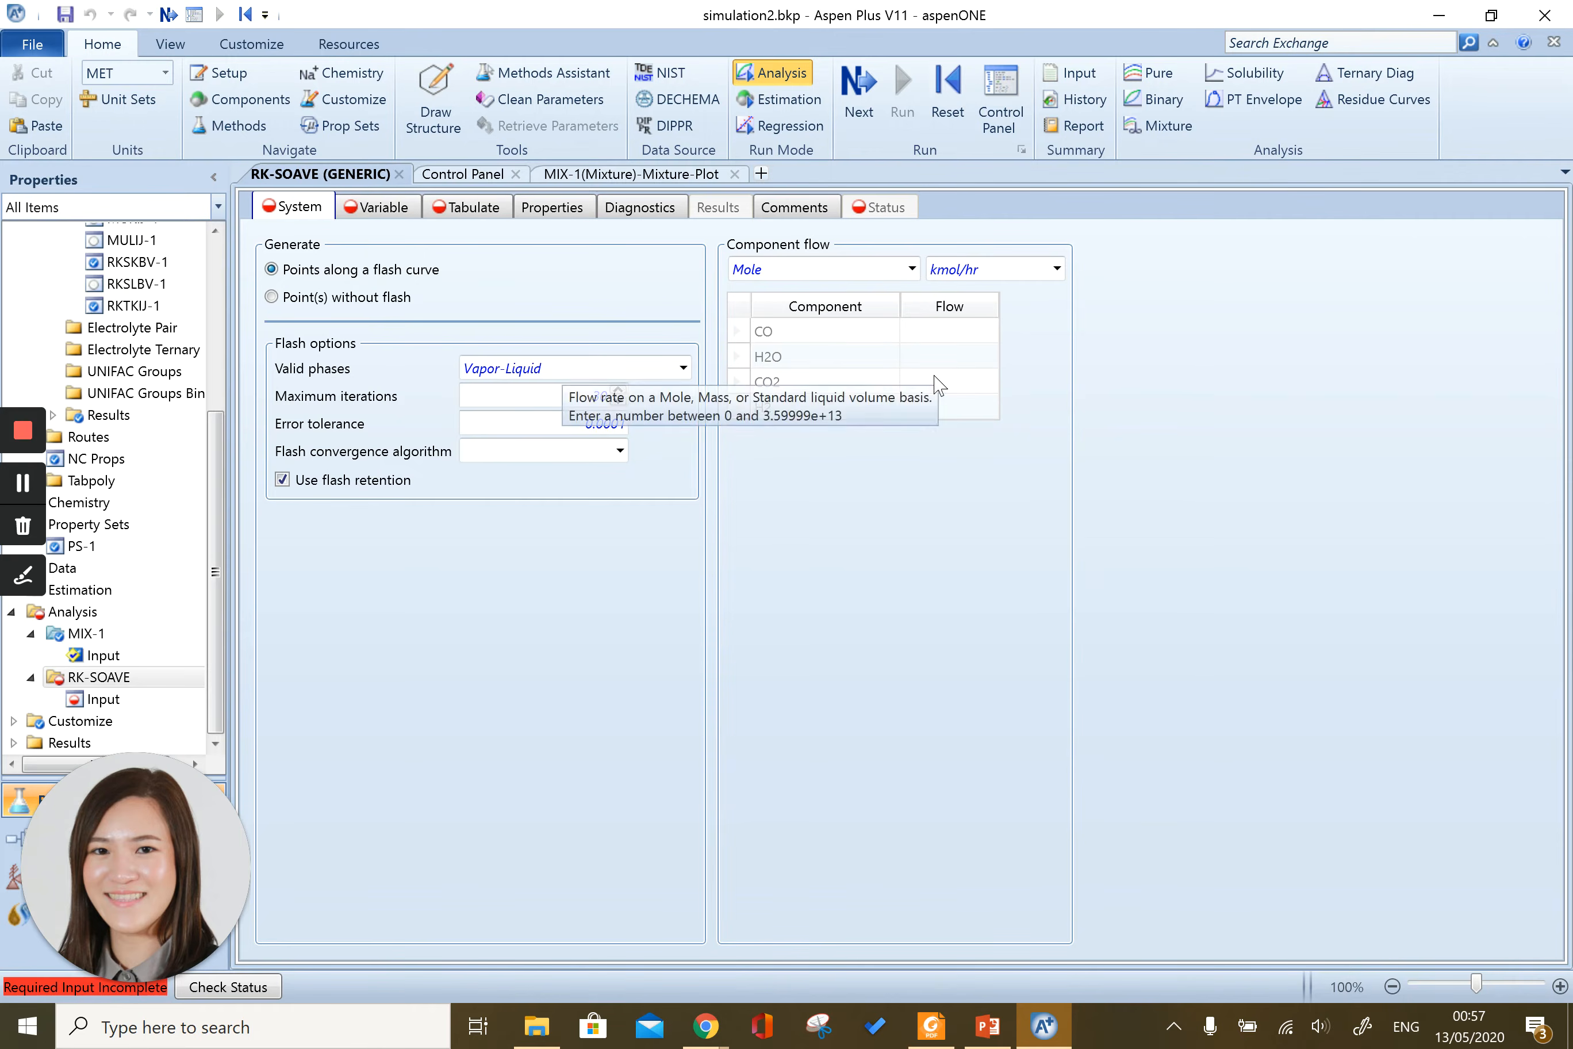
Copy the MIX-1 mole flows of 630, 1130, 189 and 63 kmol/hr into the RK-SOAVE analysis for CO, H2O, CO2 and H2.
click(111, 656)
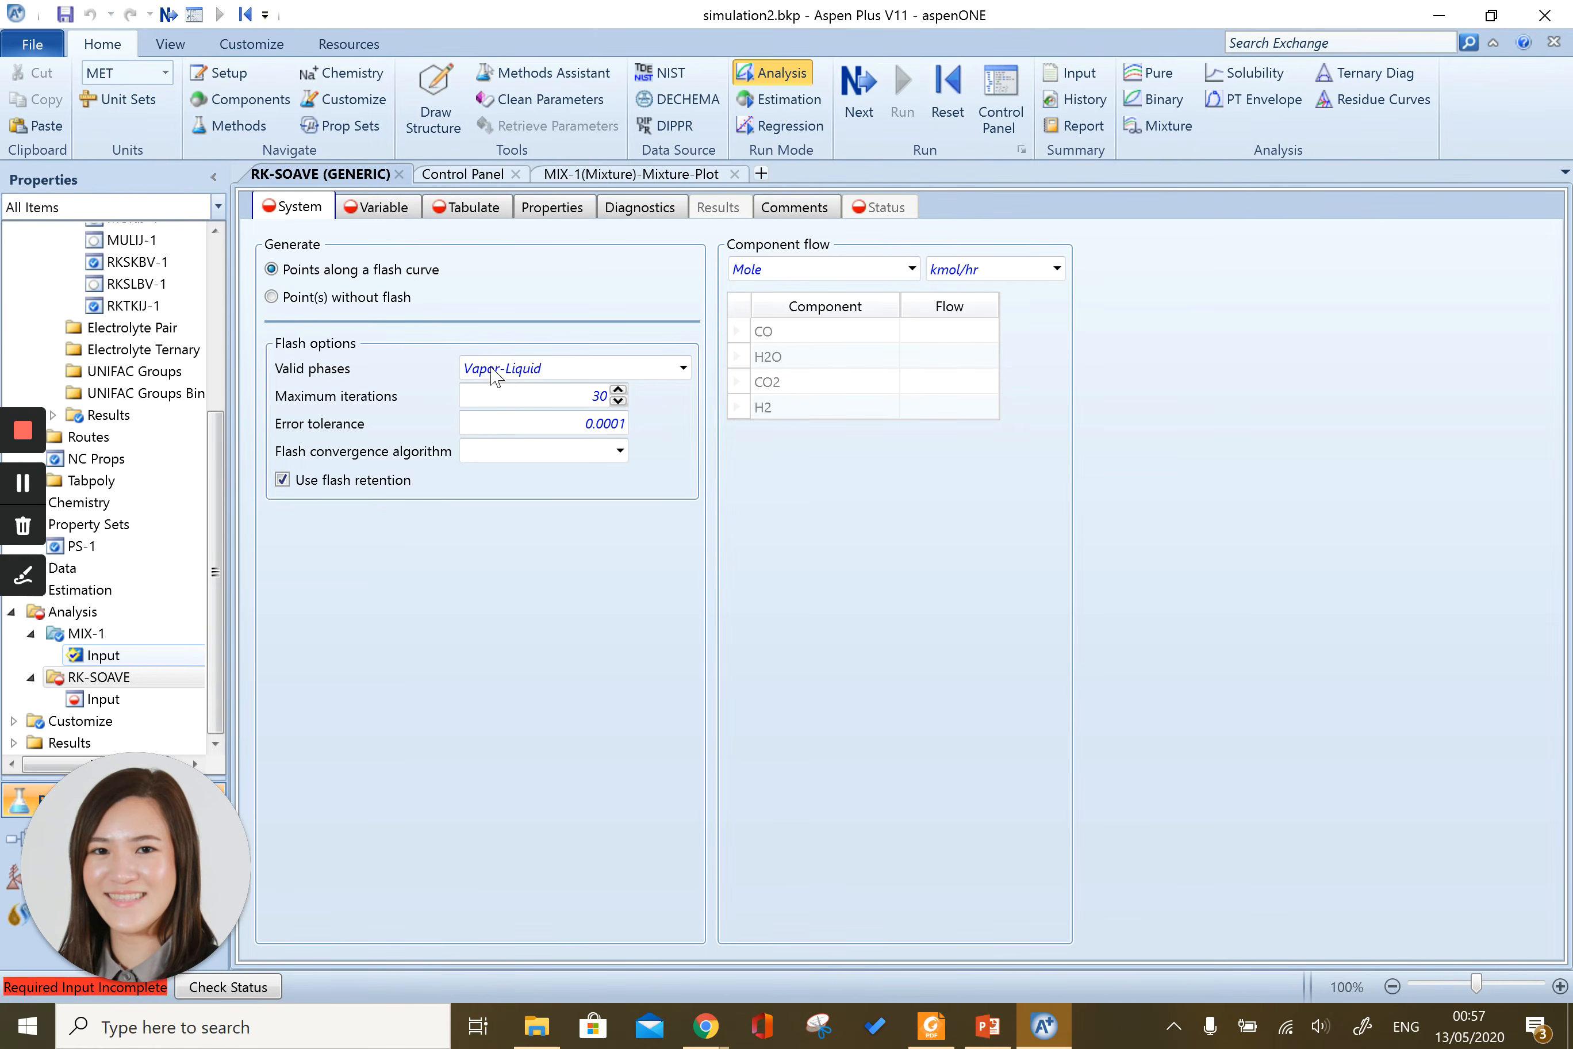
click(524, 448)
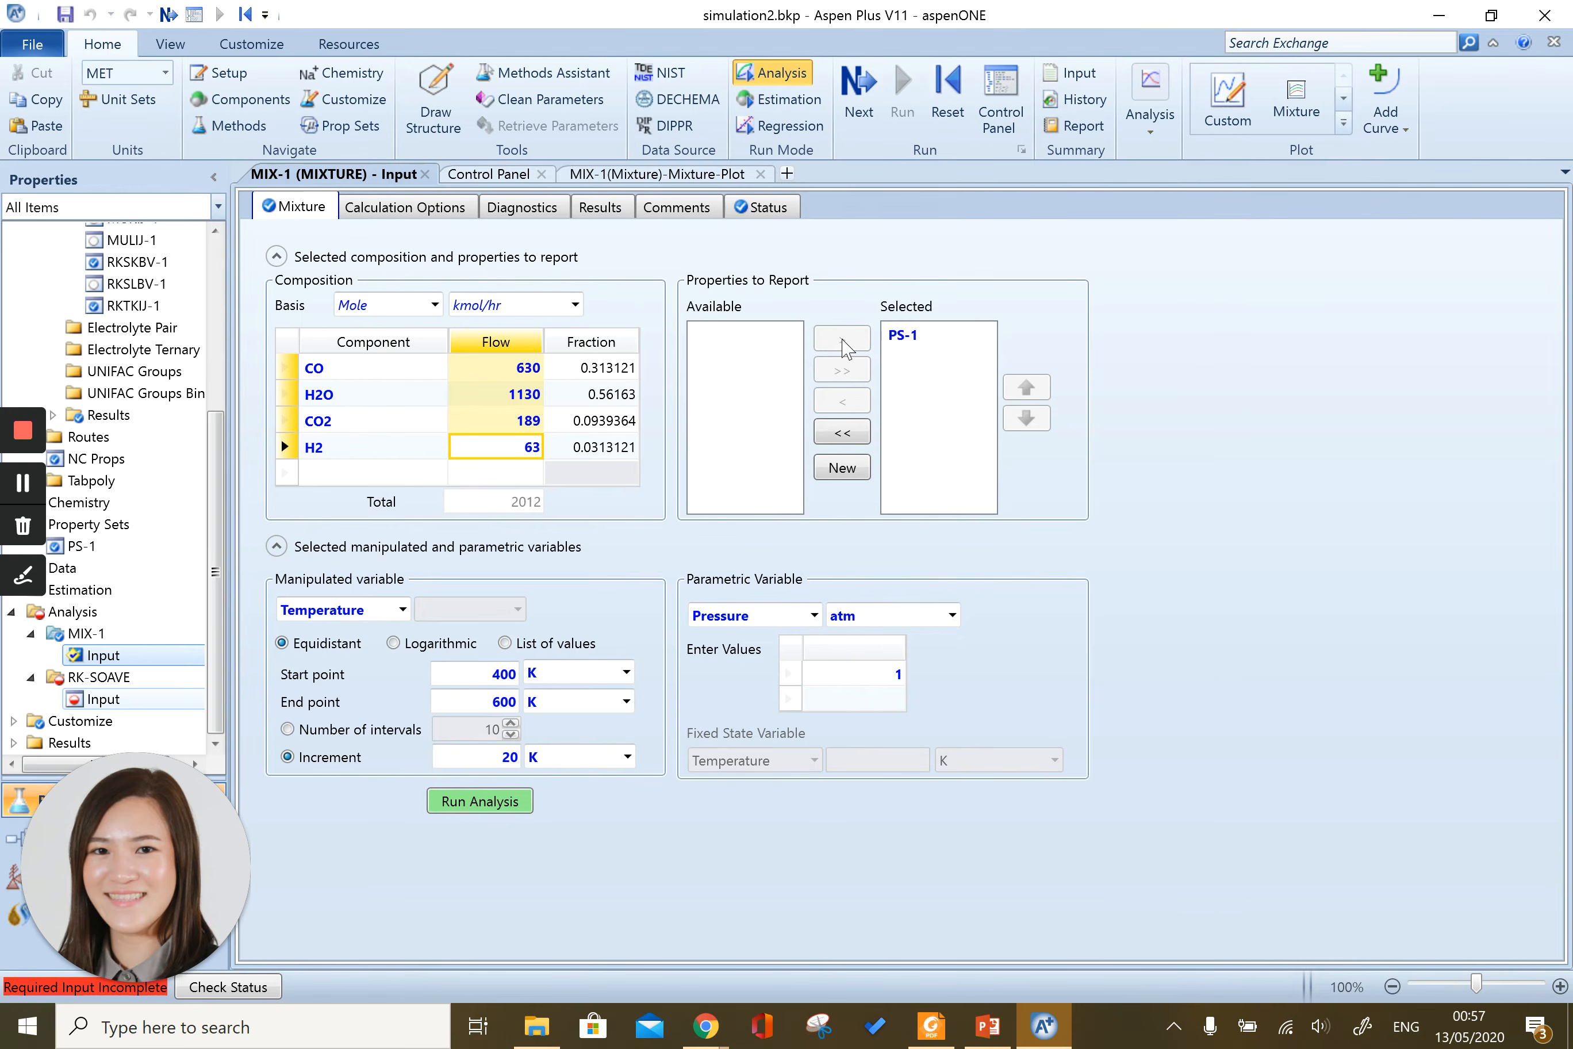
click(946, 338)
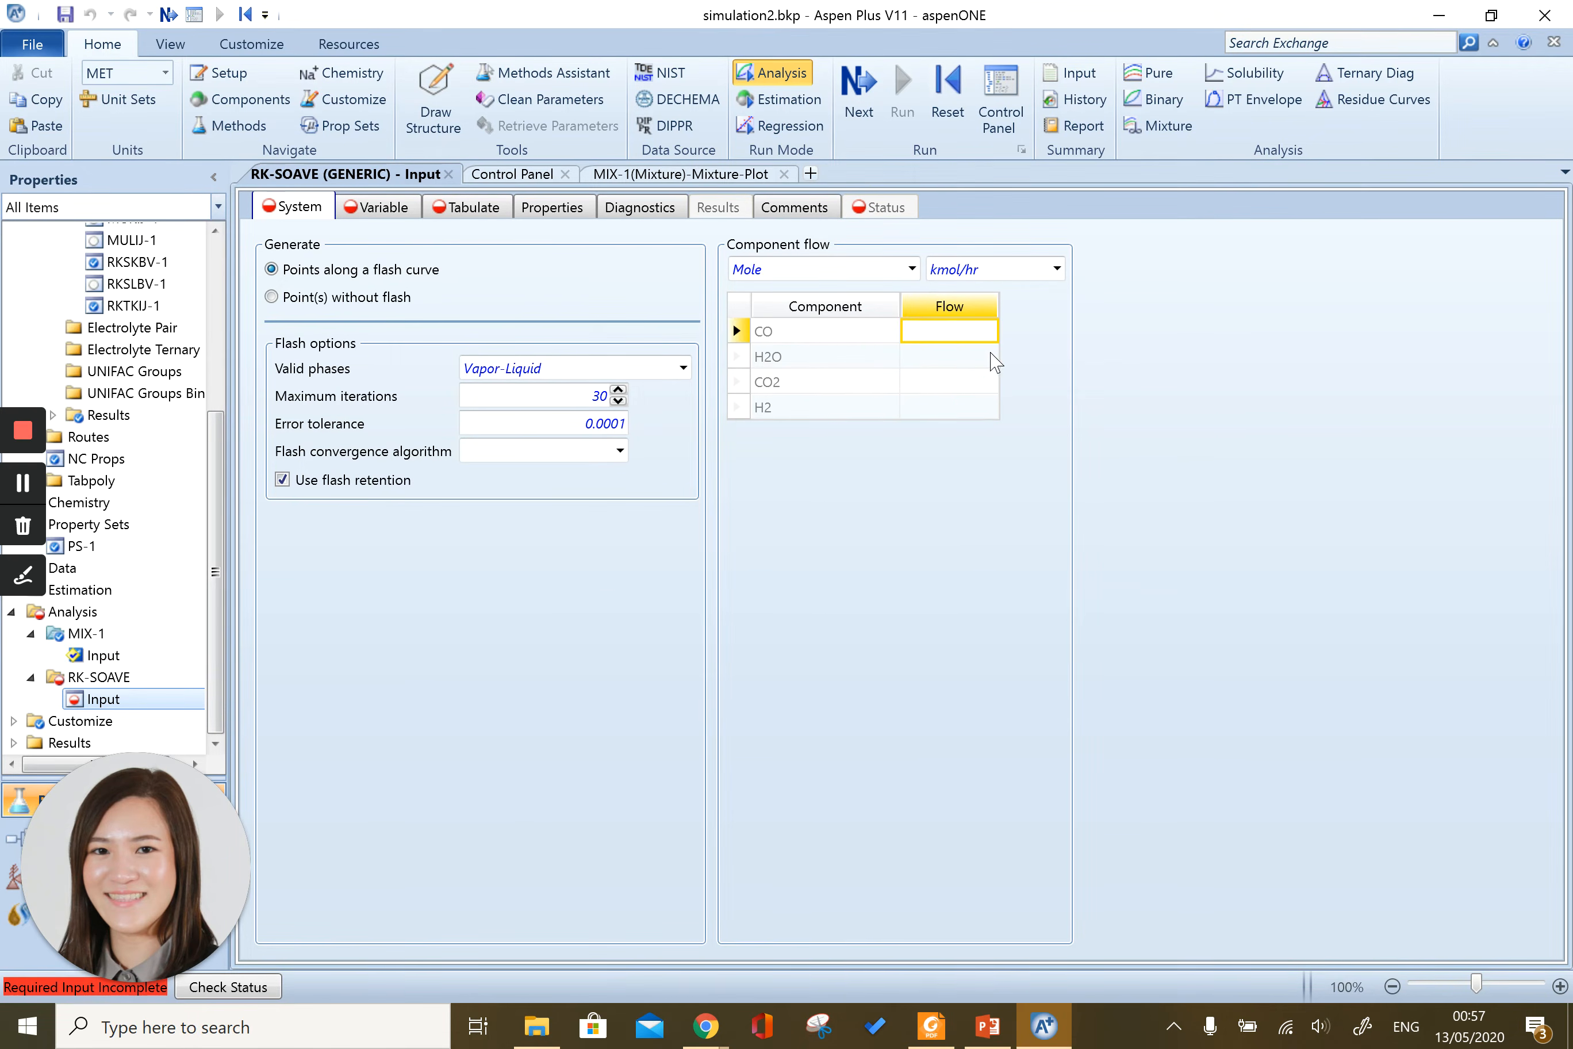
key(ctrl+v)
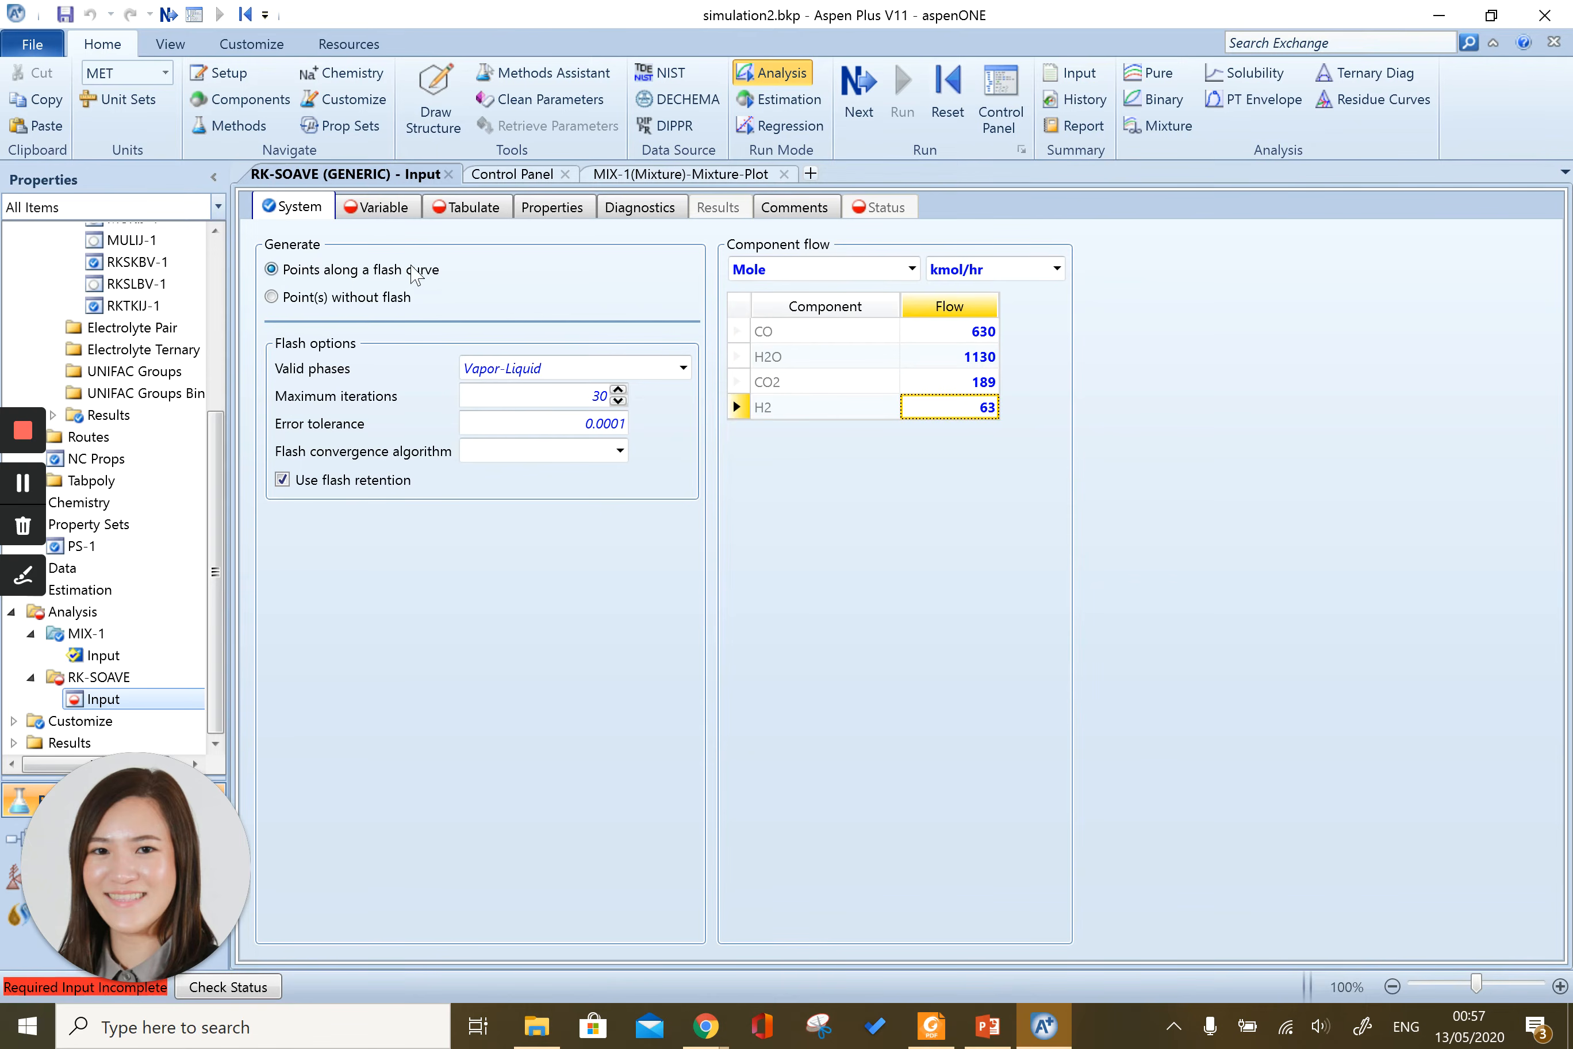
Fix the pressure at 1 atm and choose temperature as the adjusted variable of the RK-SOAVE analysis.
click(857, 94)
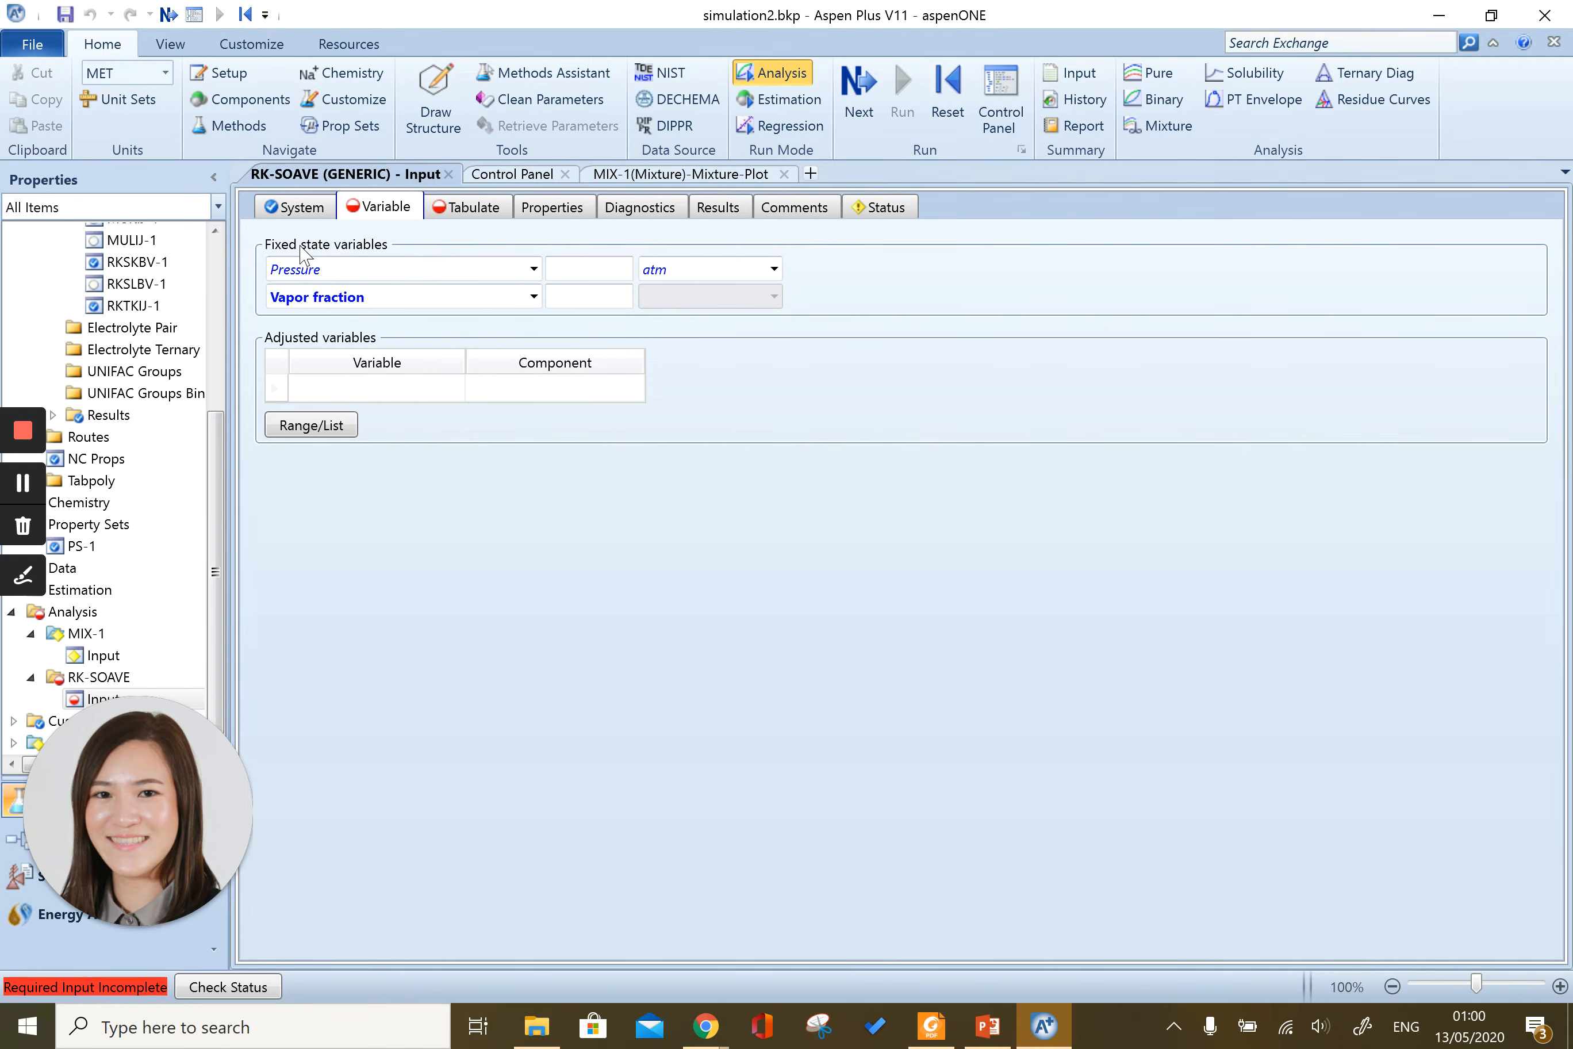
click(537, 268)
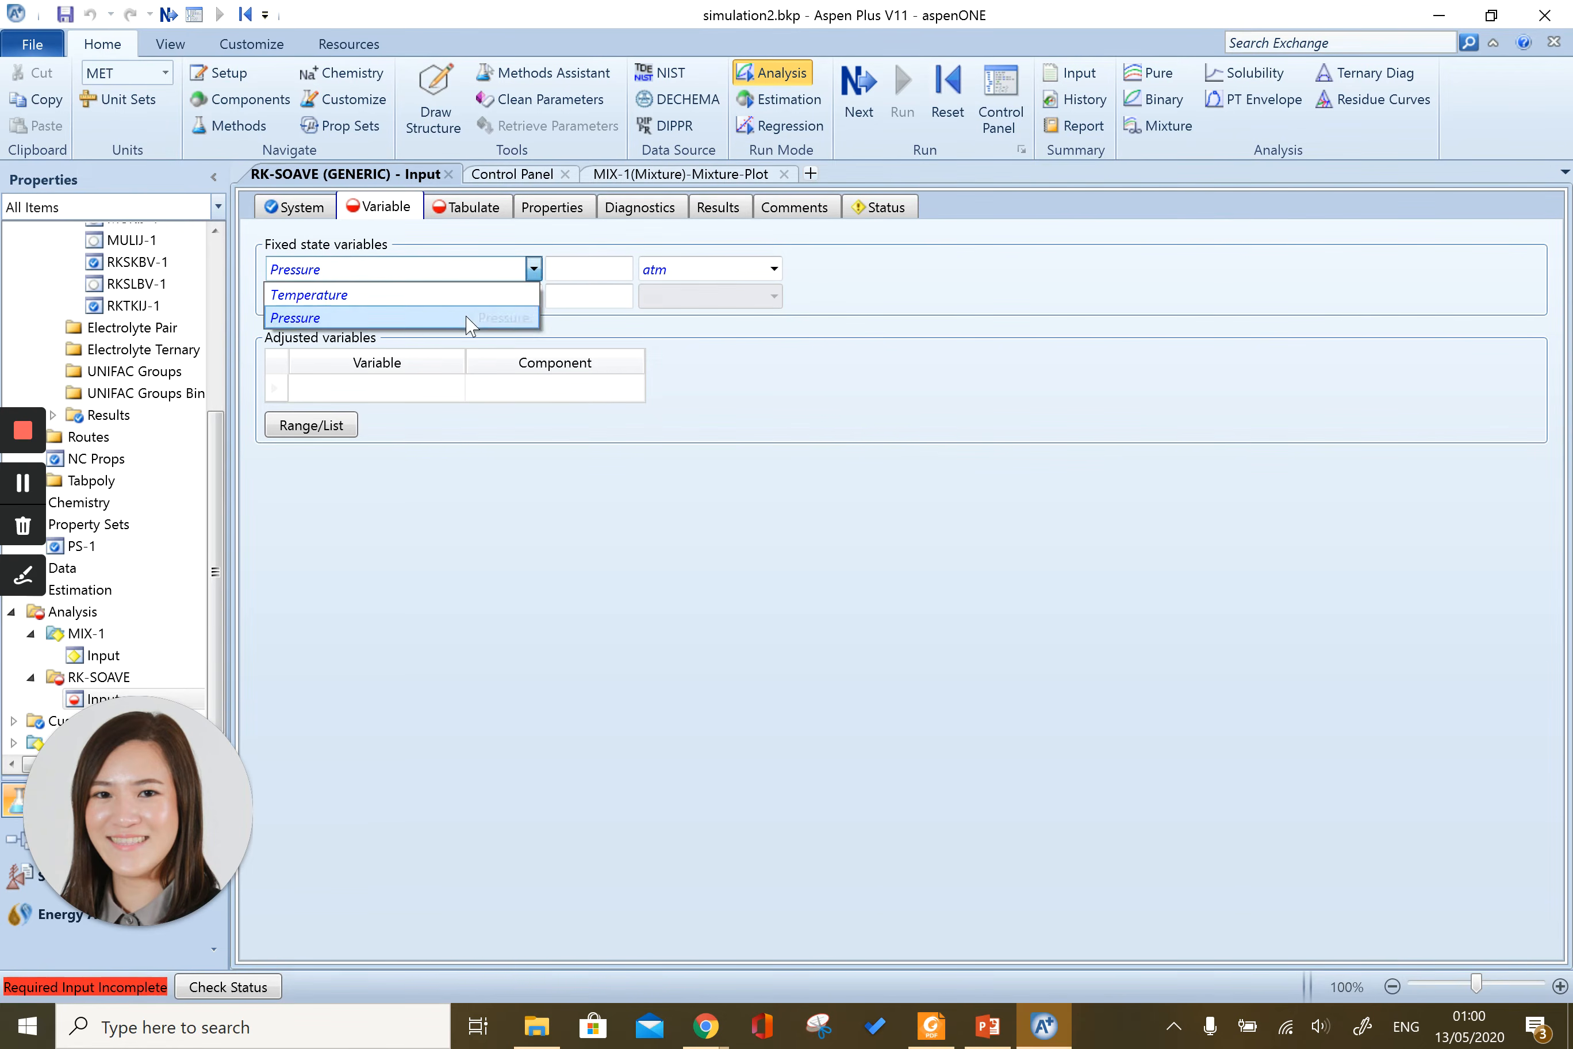
click(464, 317)
click(591, 269)
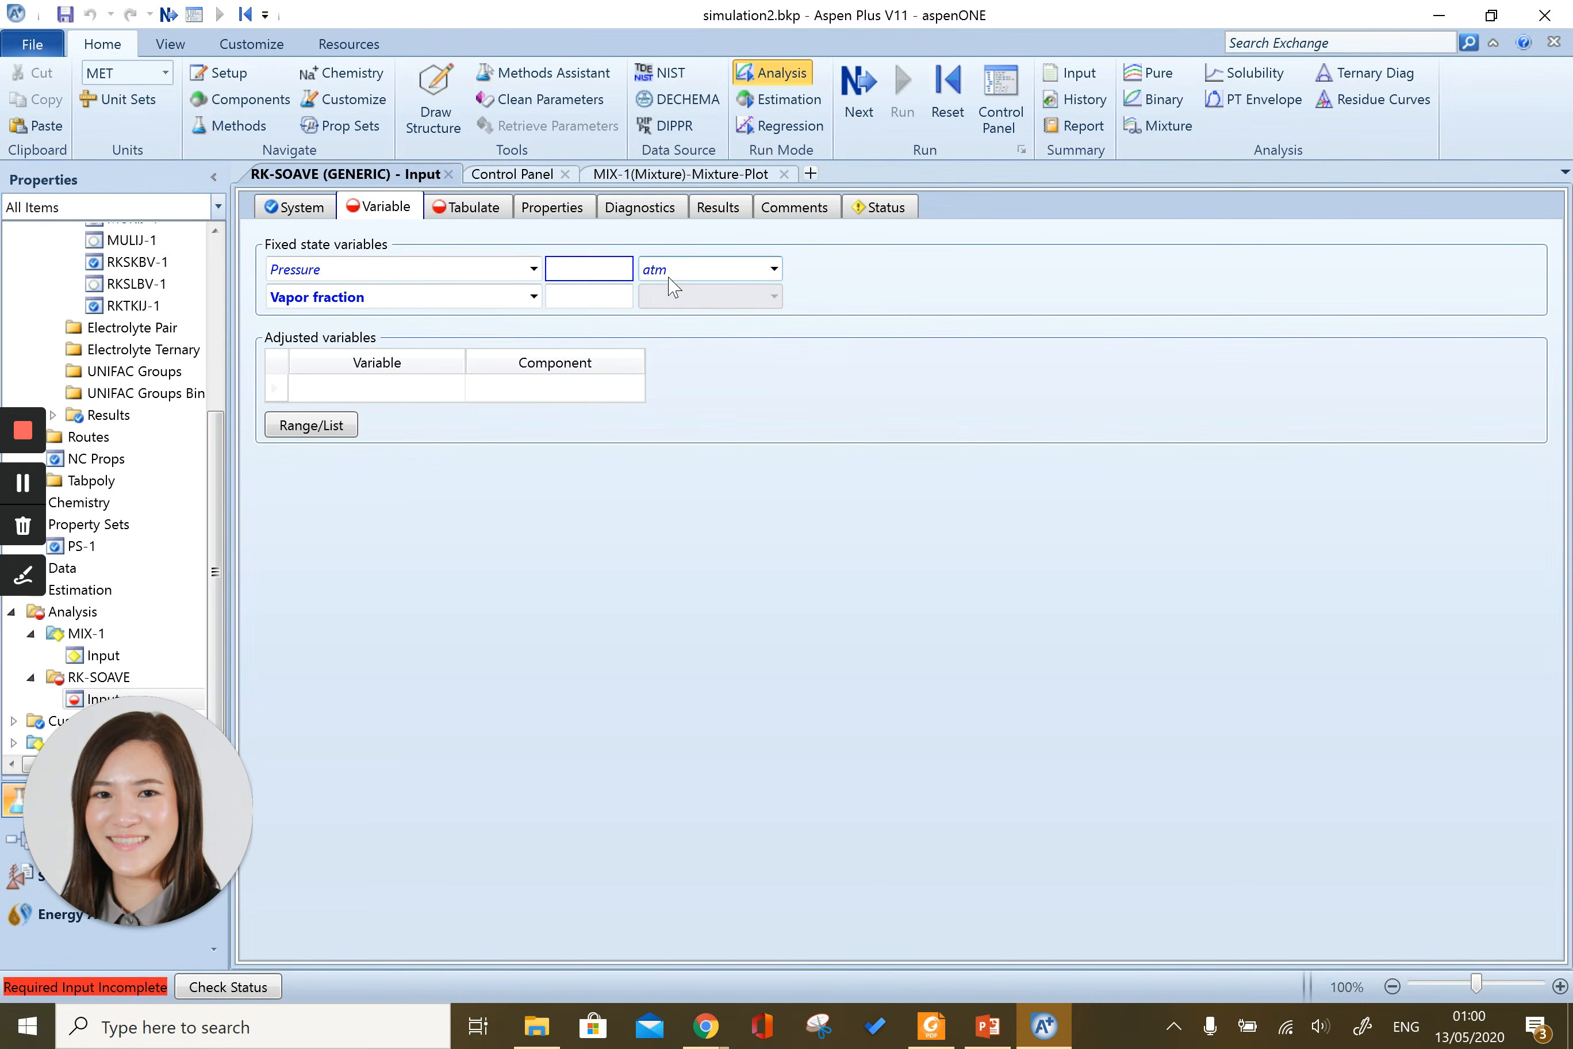
text(1)
click(767, 340)
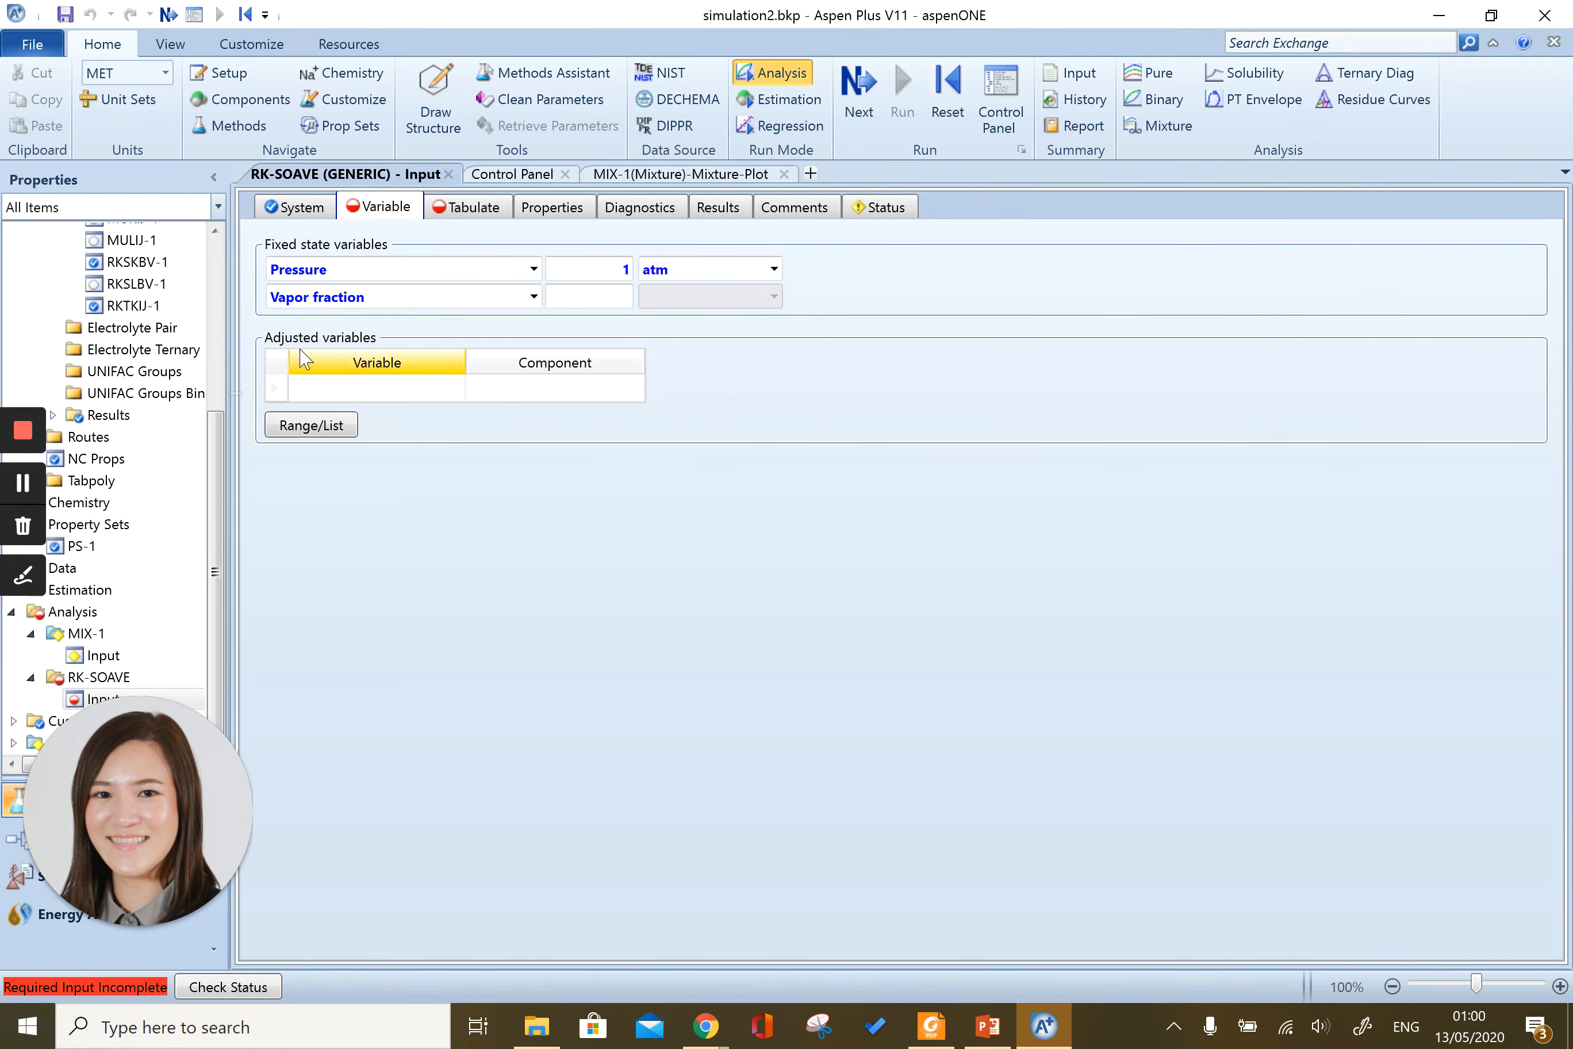
click(452, 390)
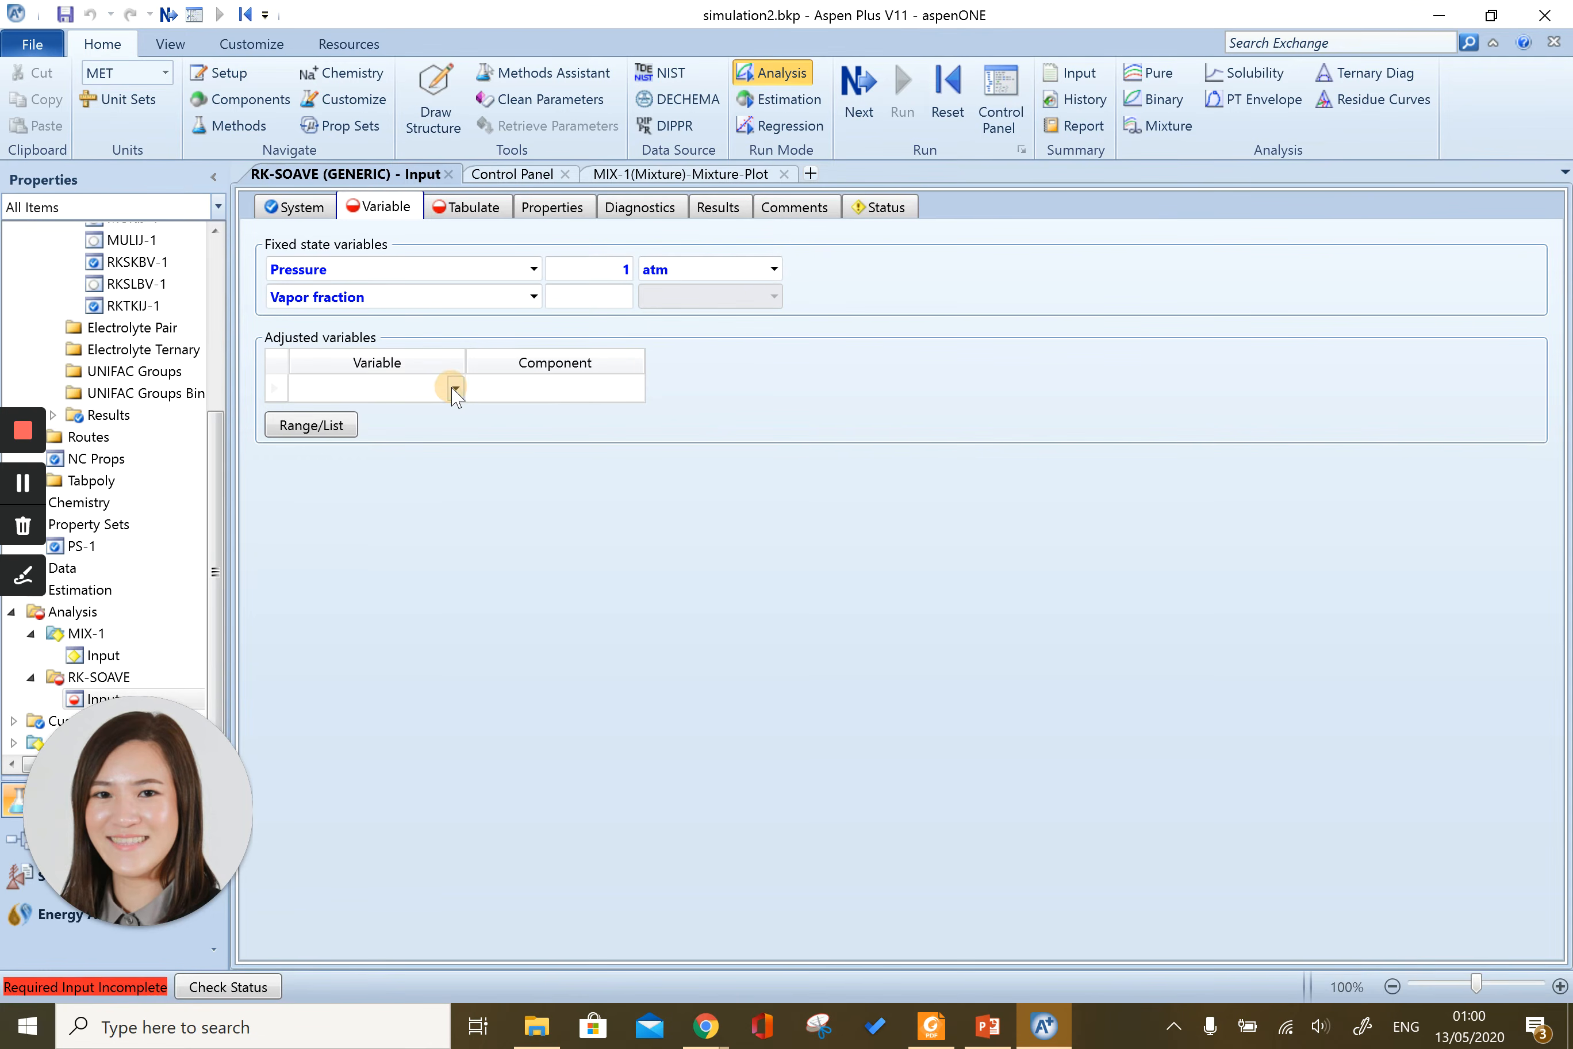
click(379, 417)
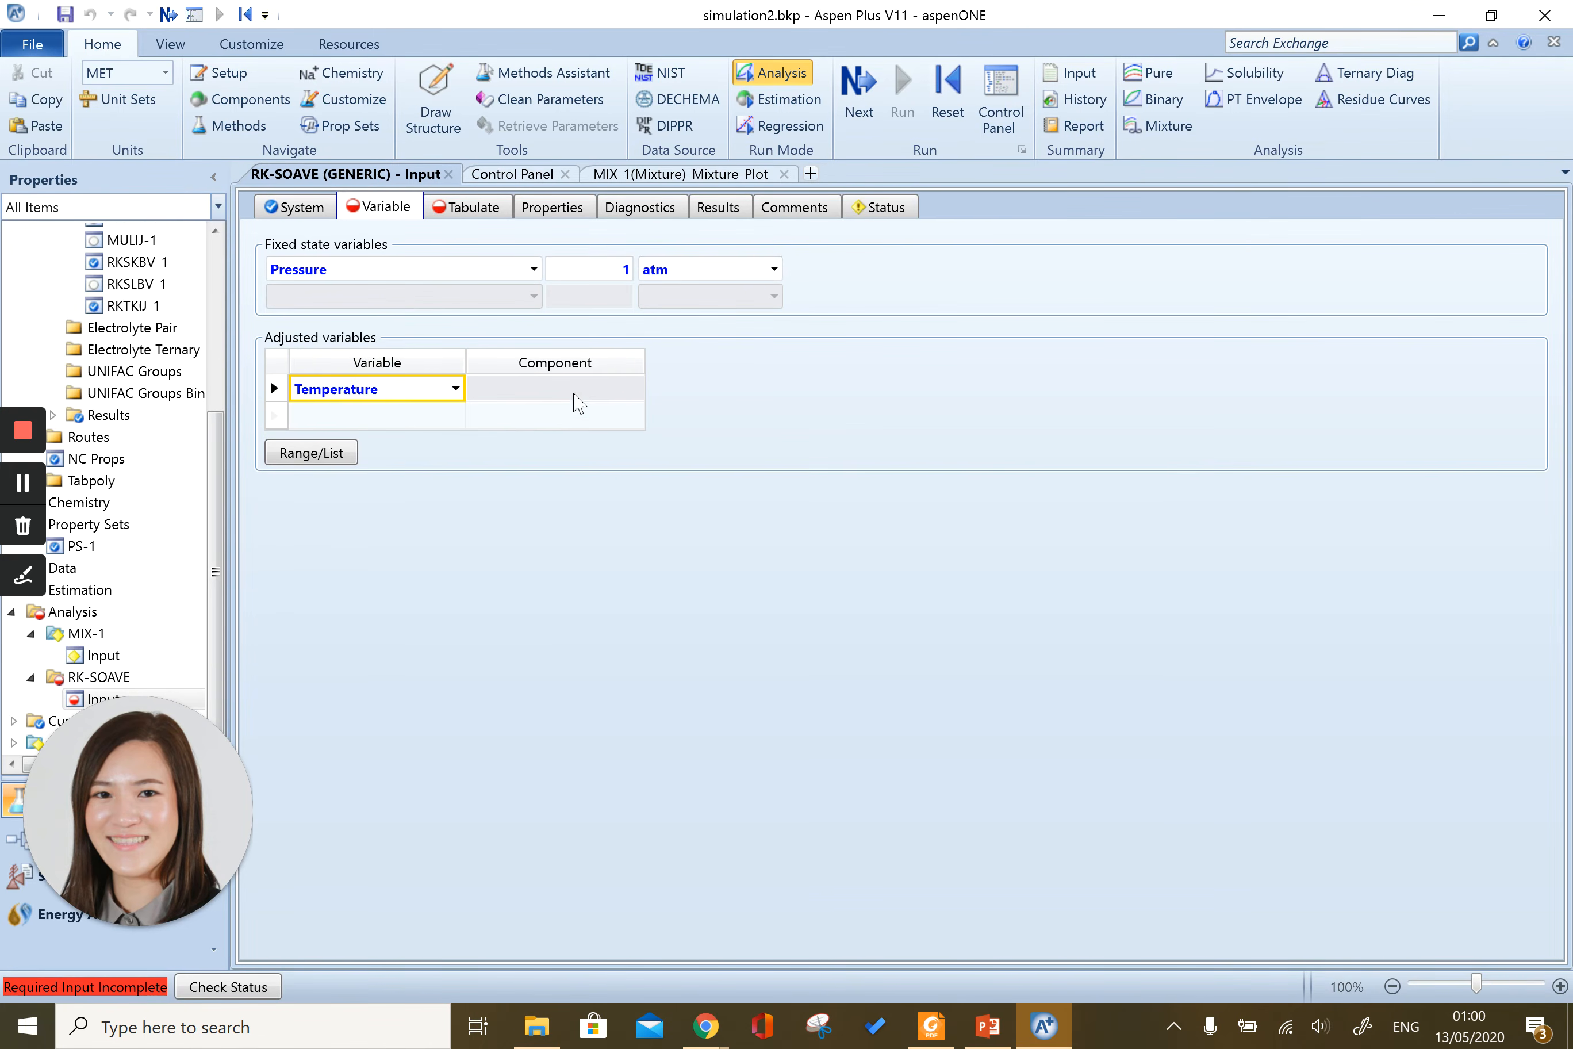
click(581, 394)
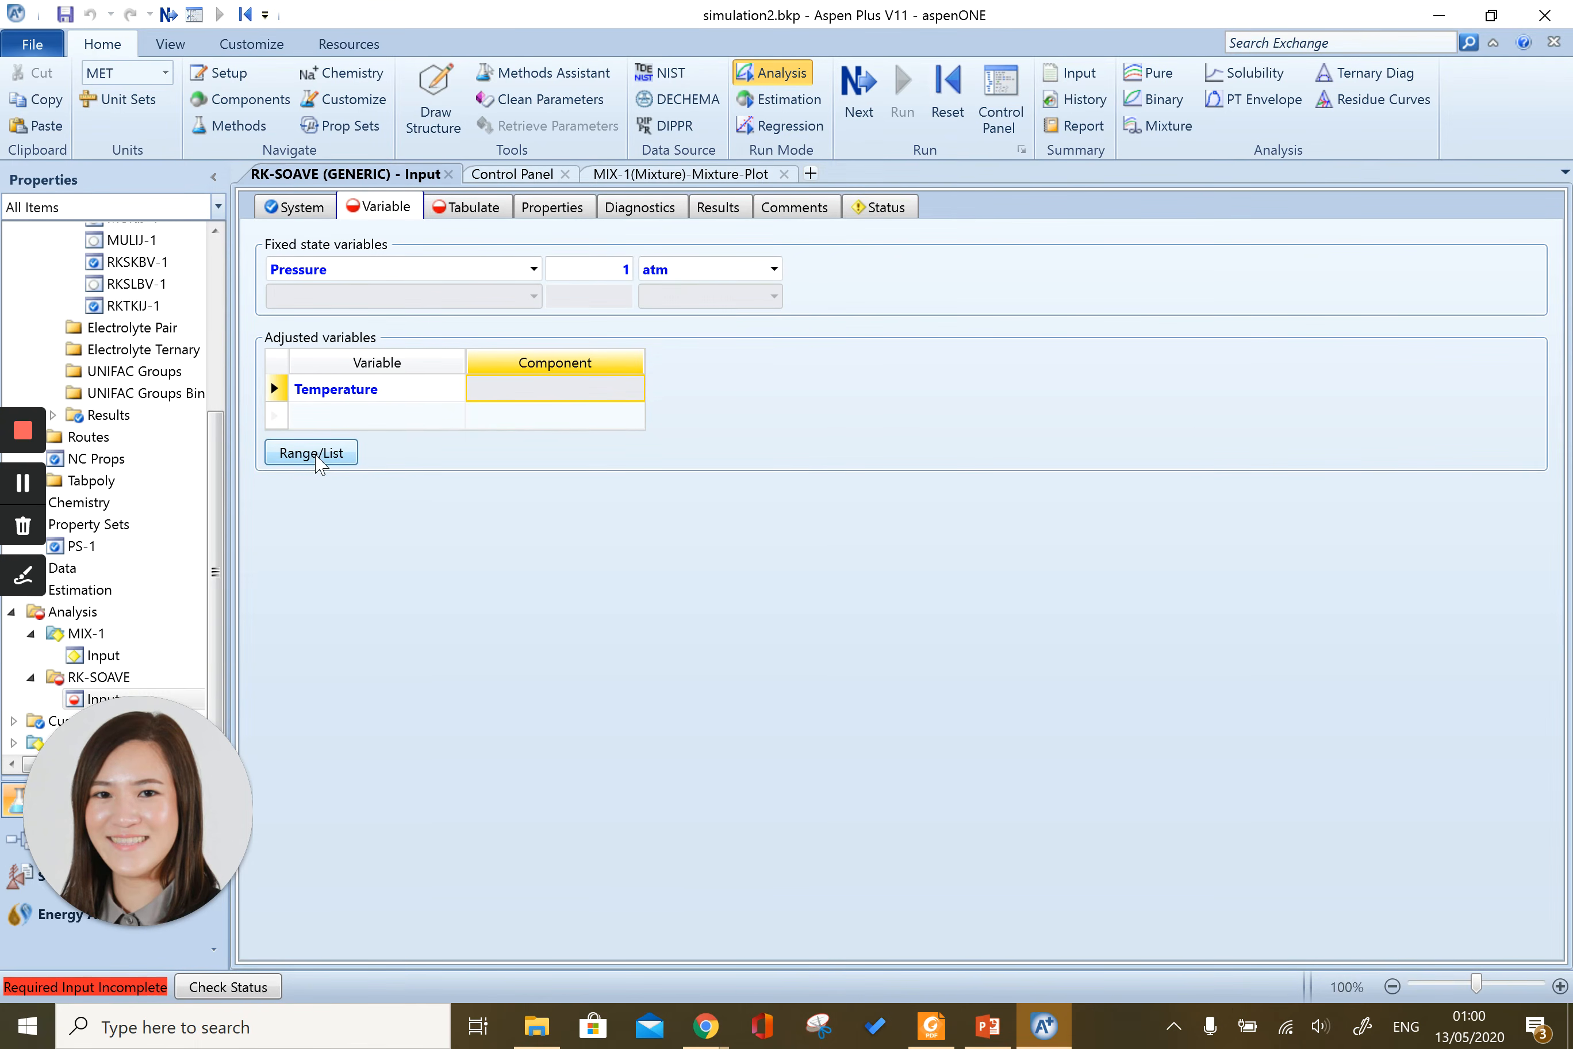
Specify the adjusted temperature's limits as 400 to 600 with an increment of 20.
click(315, 455)
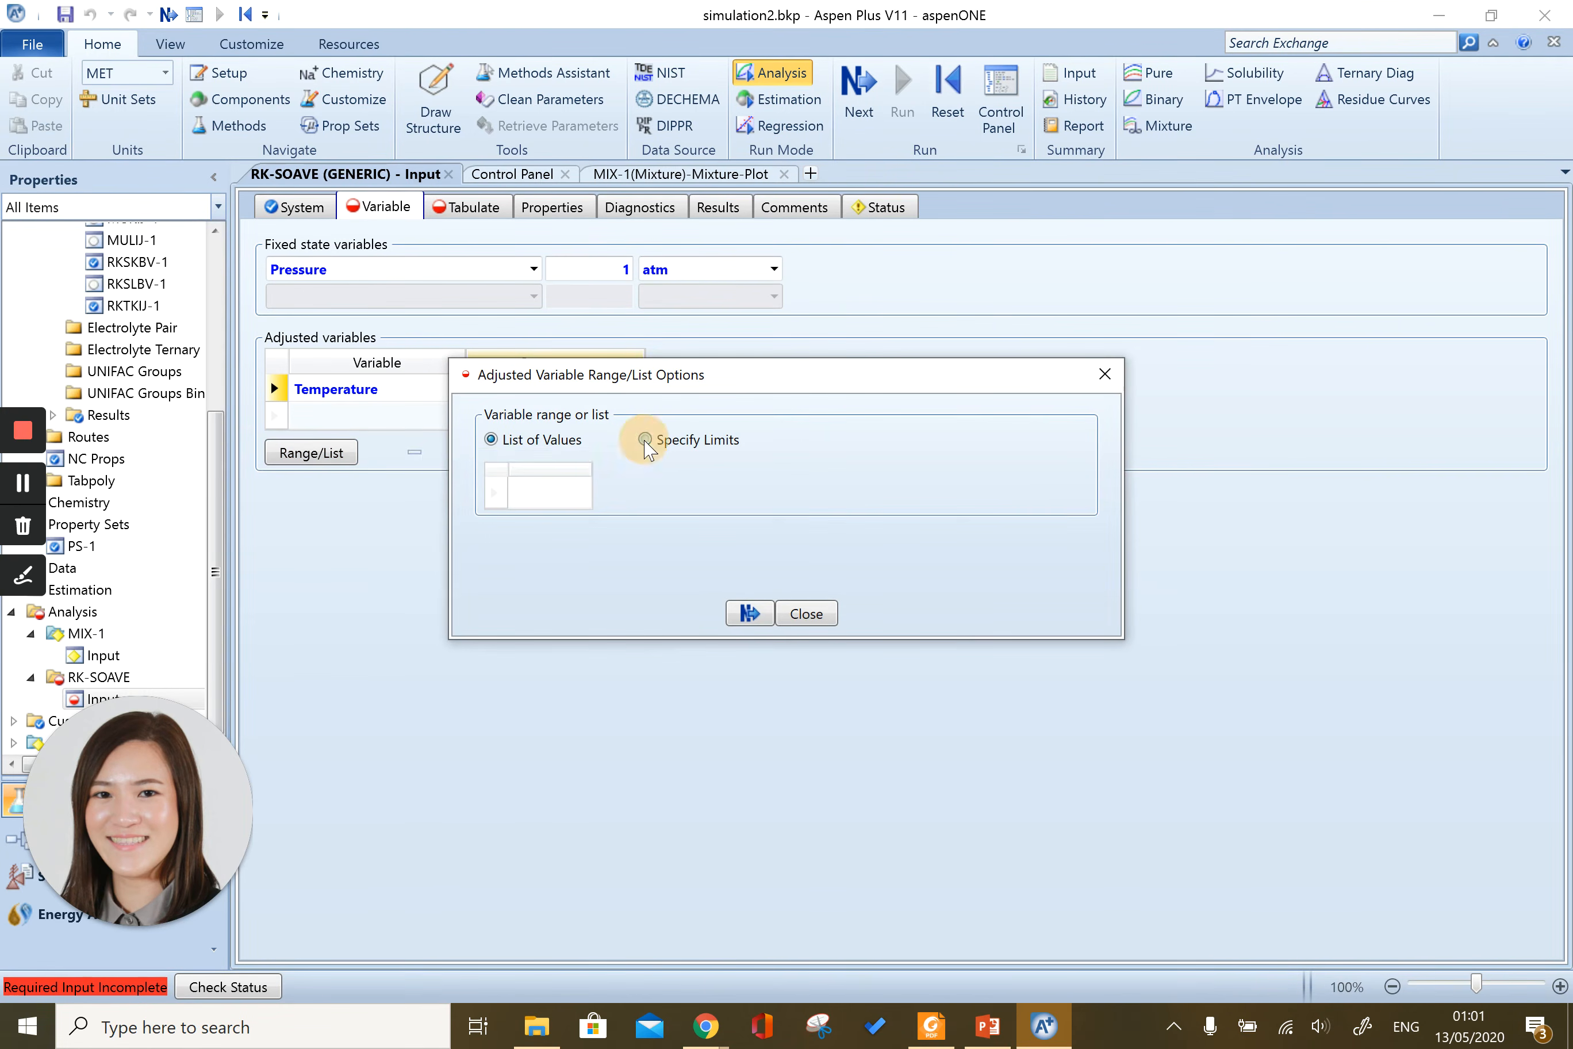
click(645, 440)
click(587, 478)
text(400)
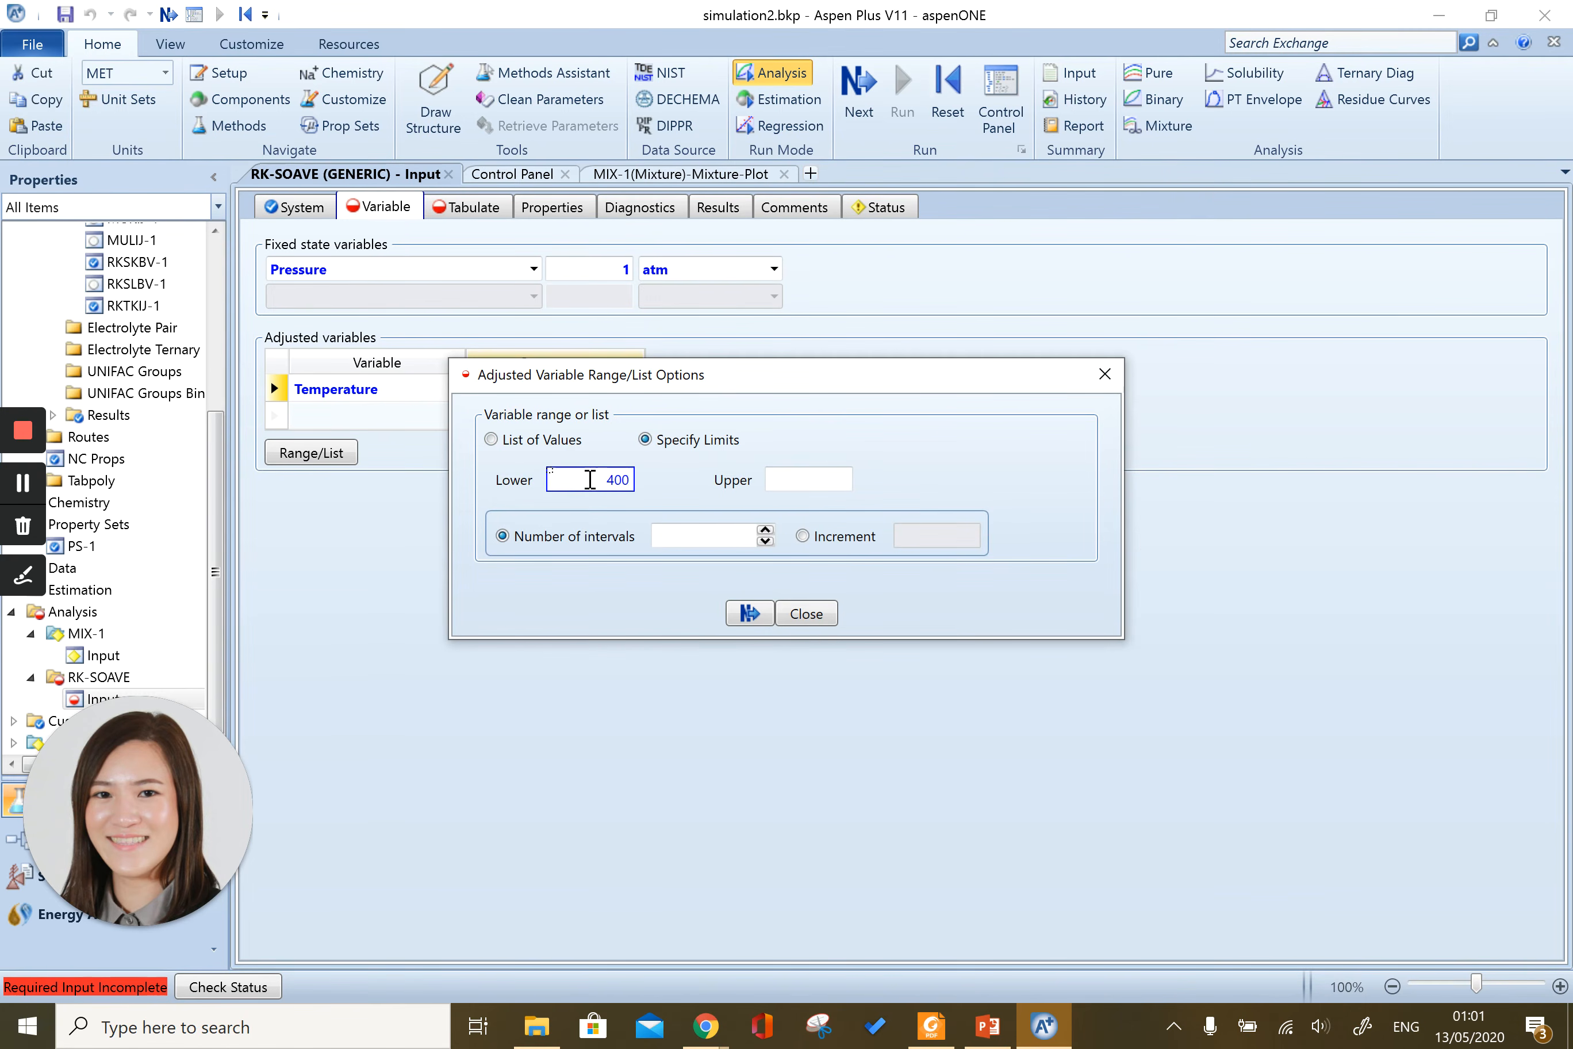
click(783, 481)
text(600)
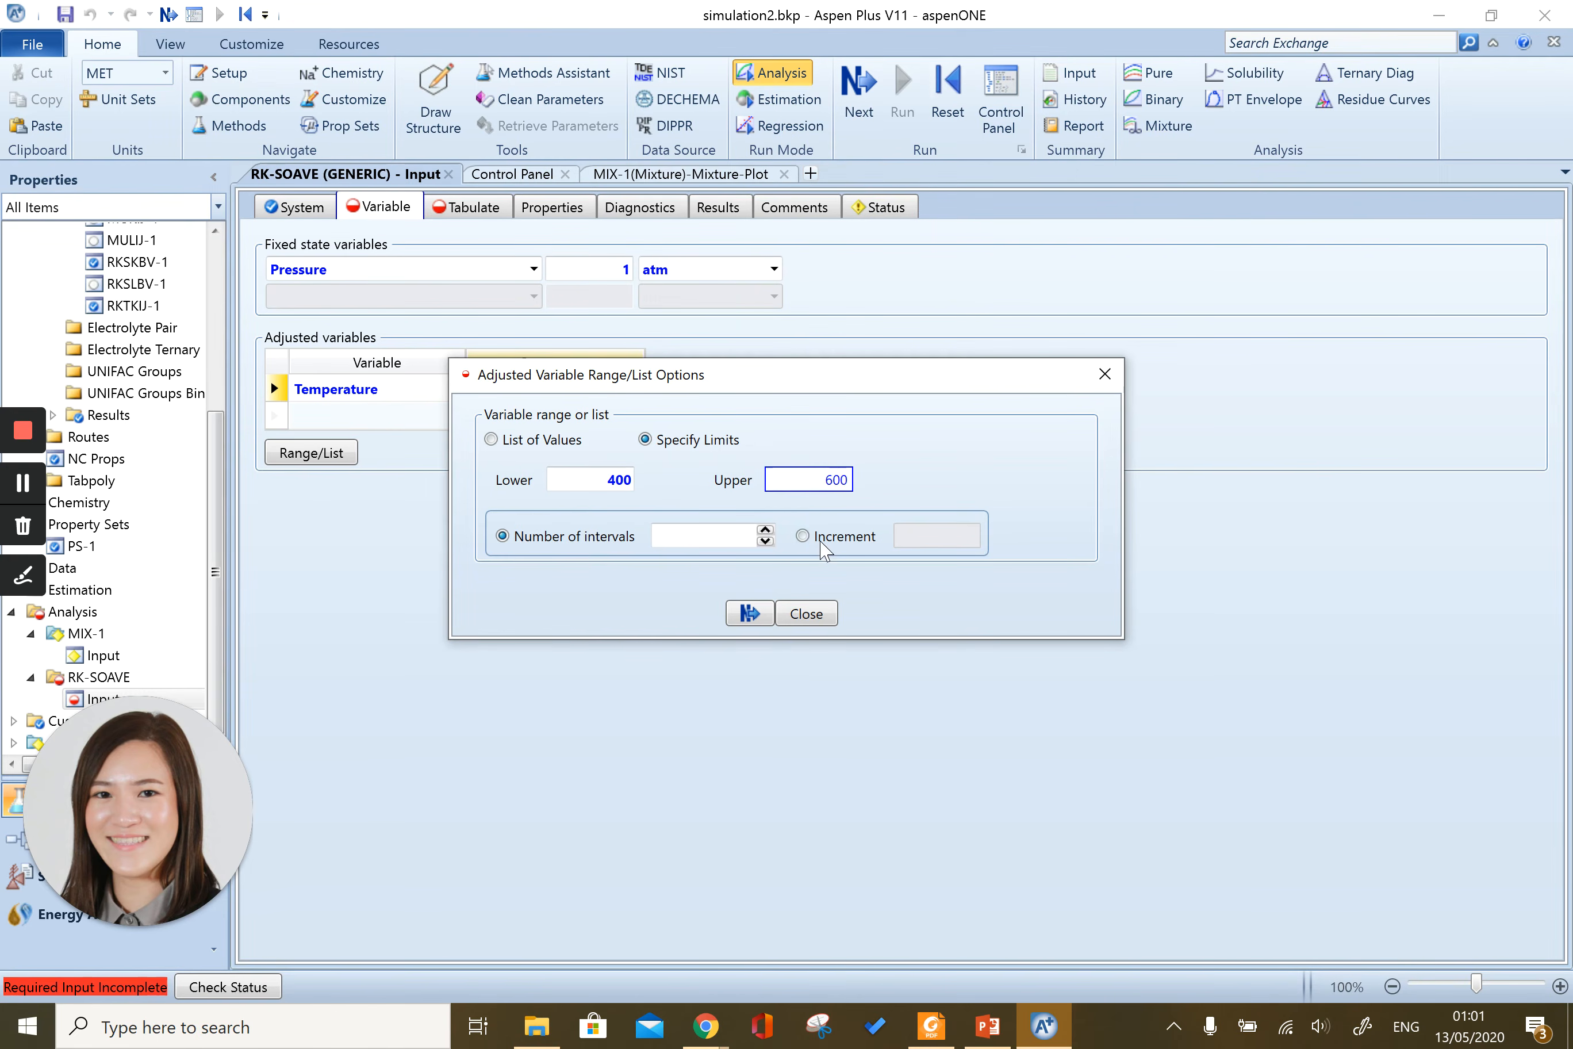
click(839, 538)
click(948, 534)
text(20)
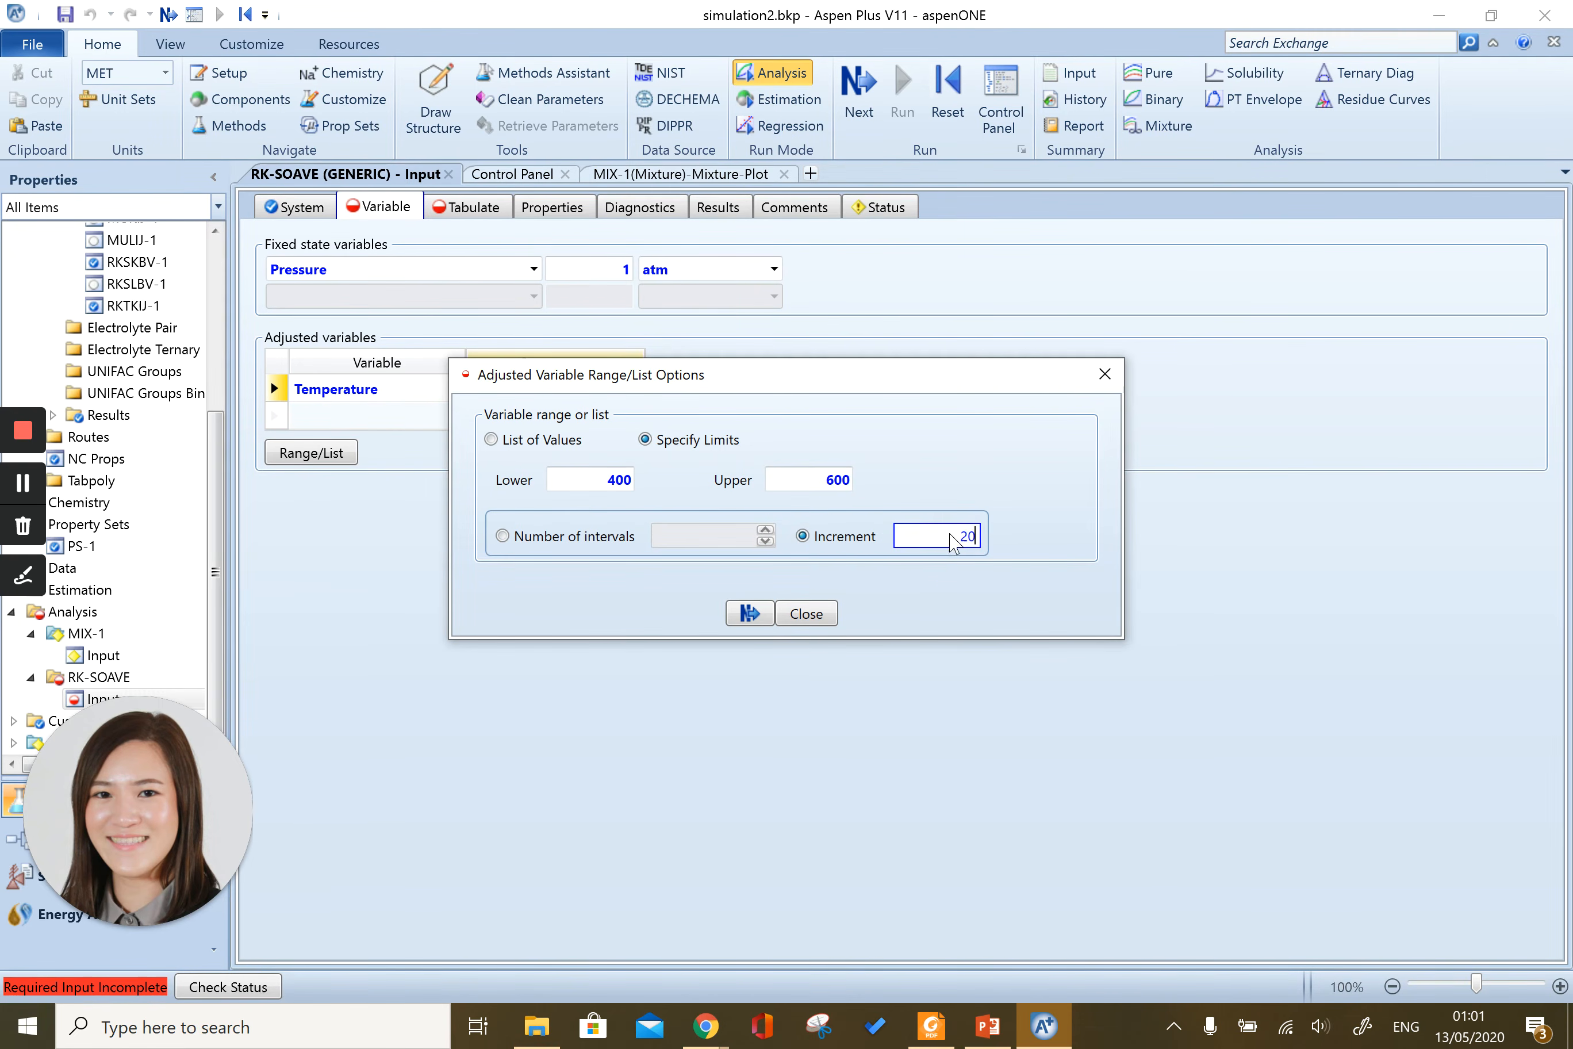
click(748, 615)
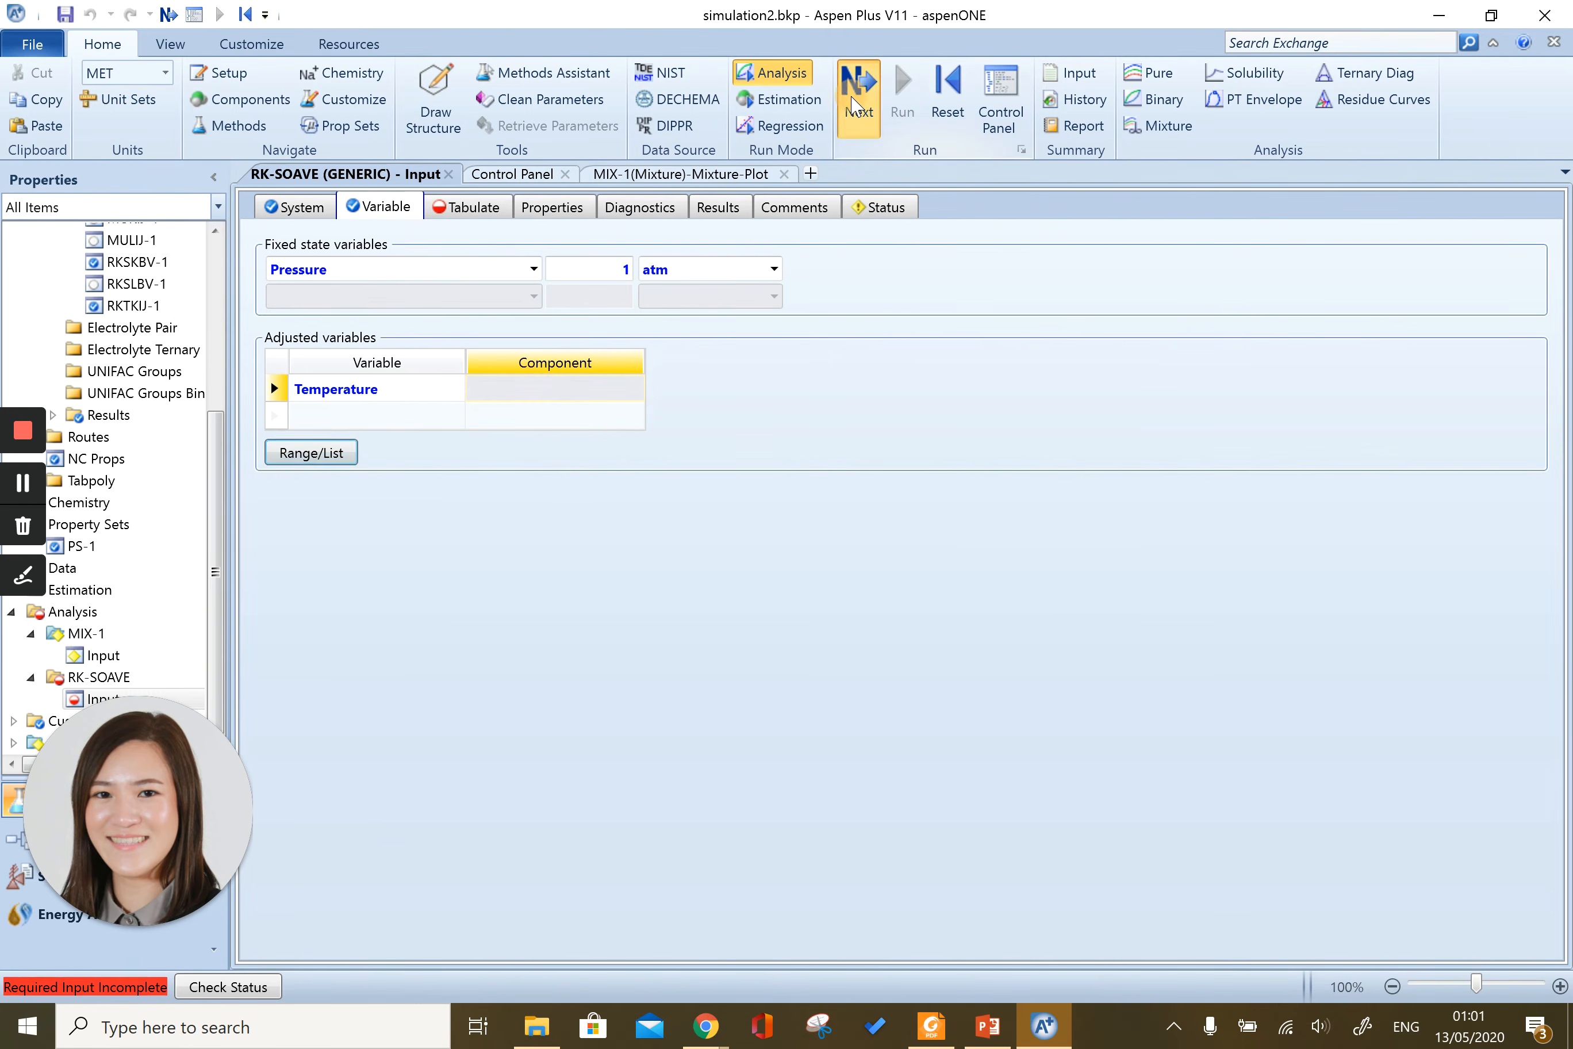
Add property set PS-1 to the properties the RK-SOAVE analysis tabulates.
click(858, 85)
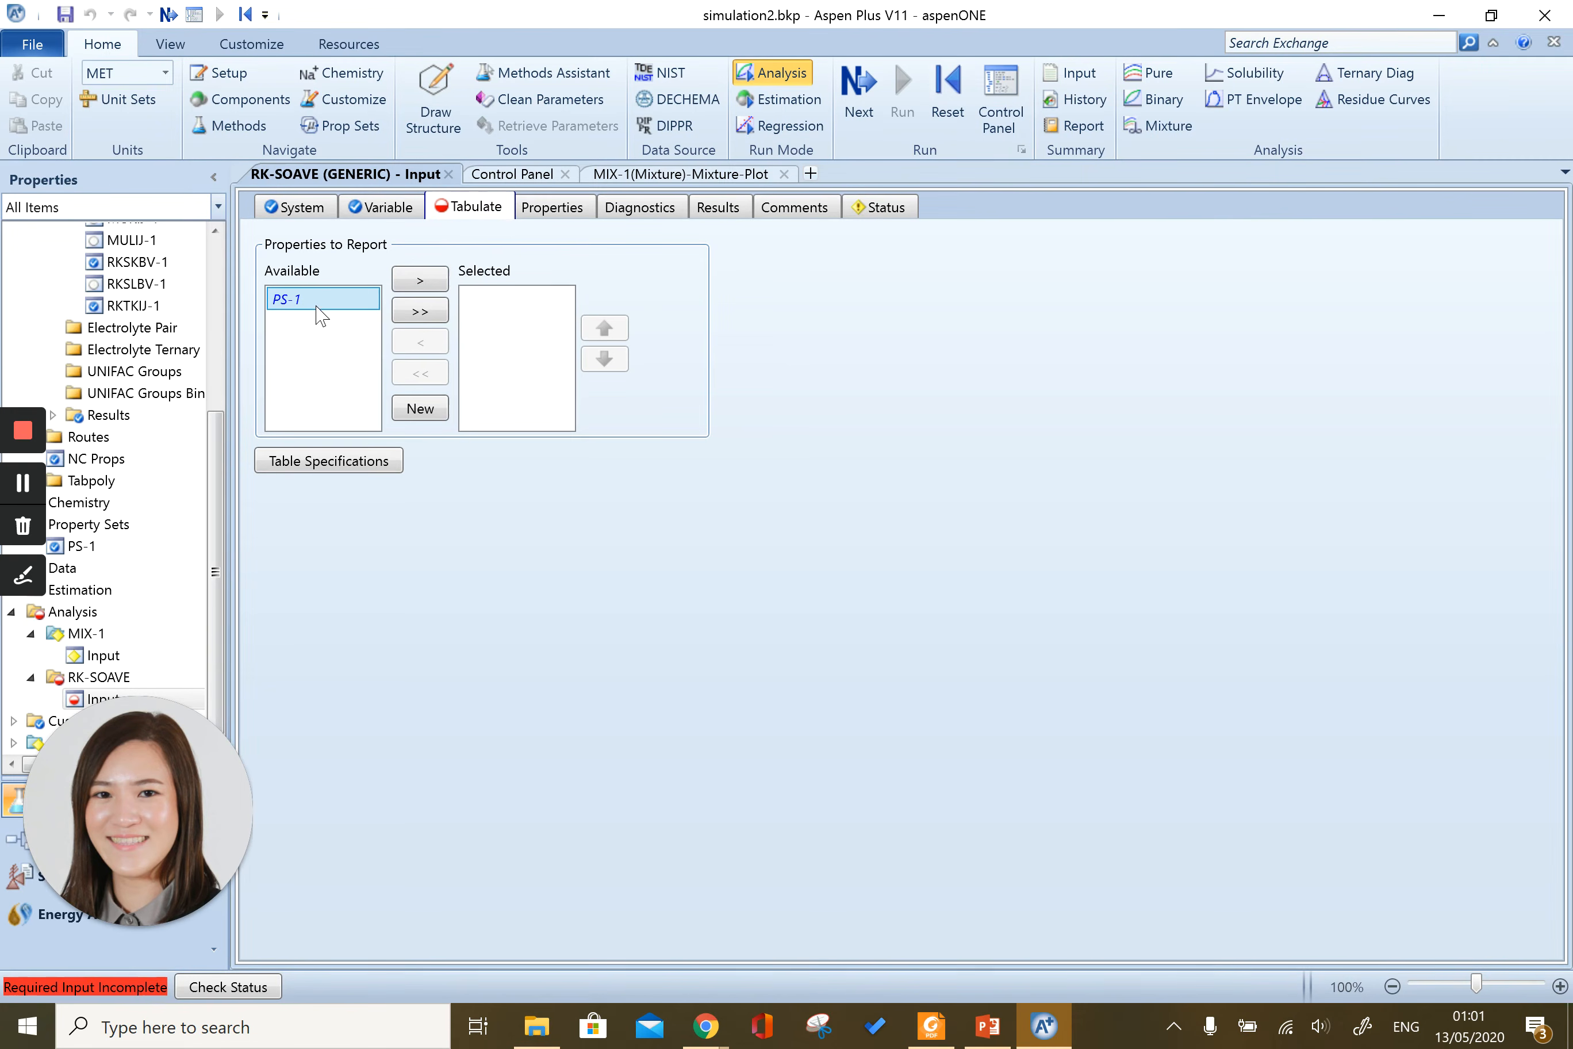
click(420, 279)
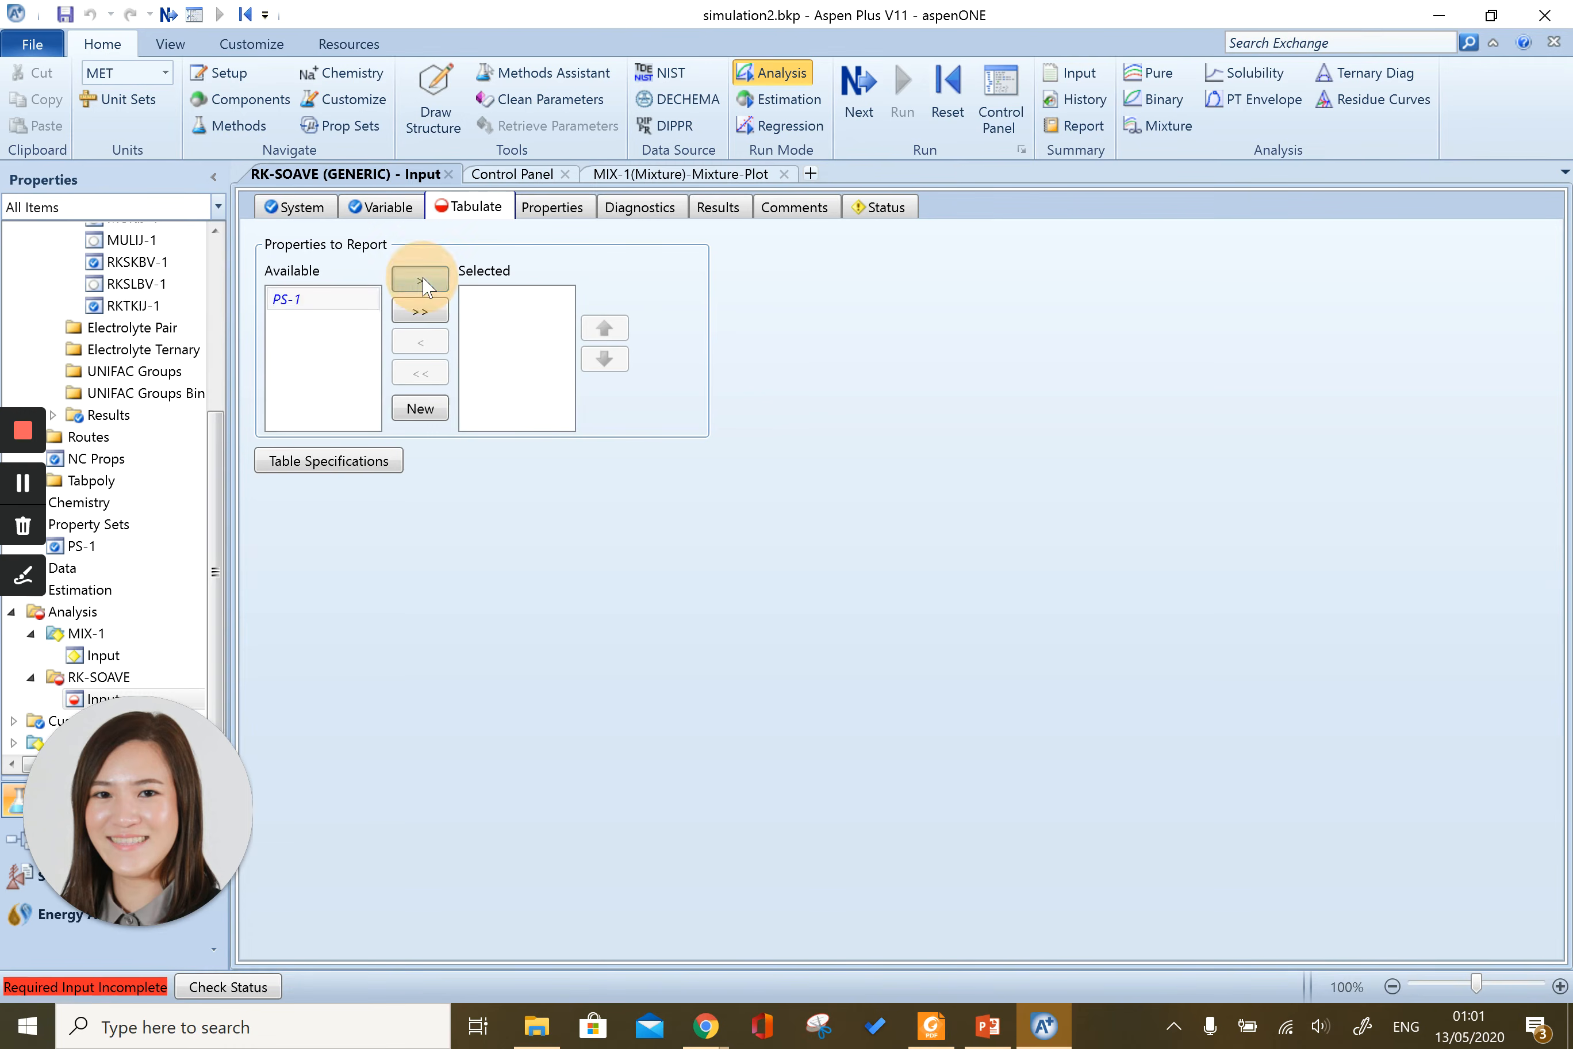
Set the analysis's property method to RK-SOAVE and run the simulation.
click(556, 208)
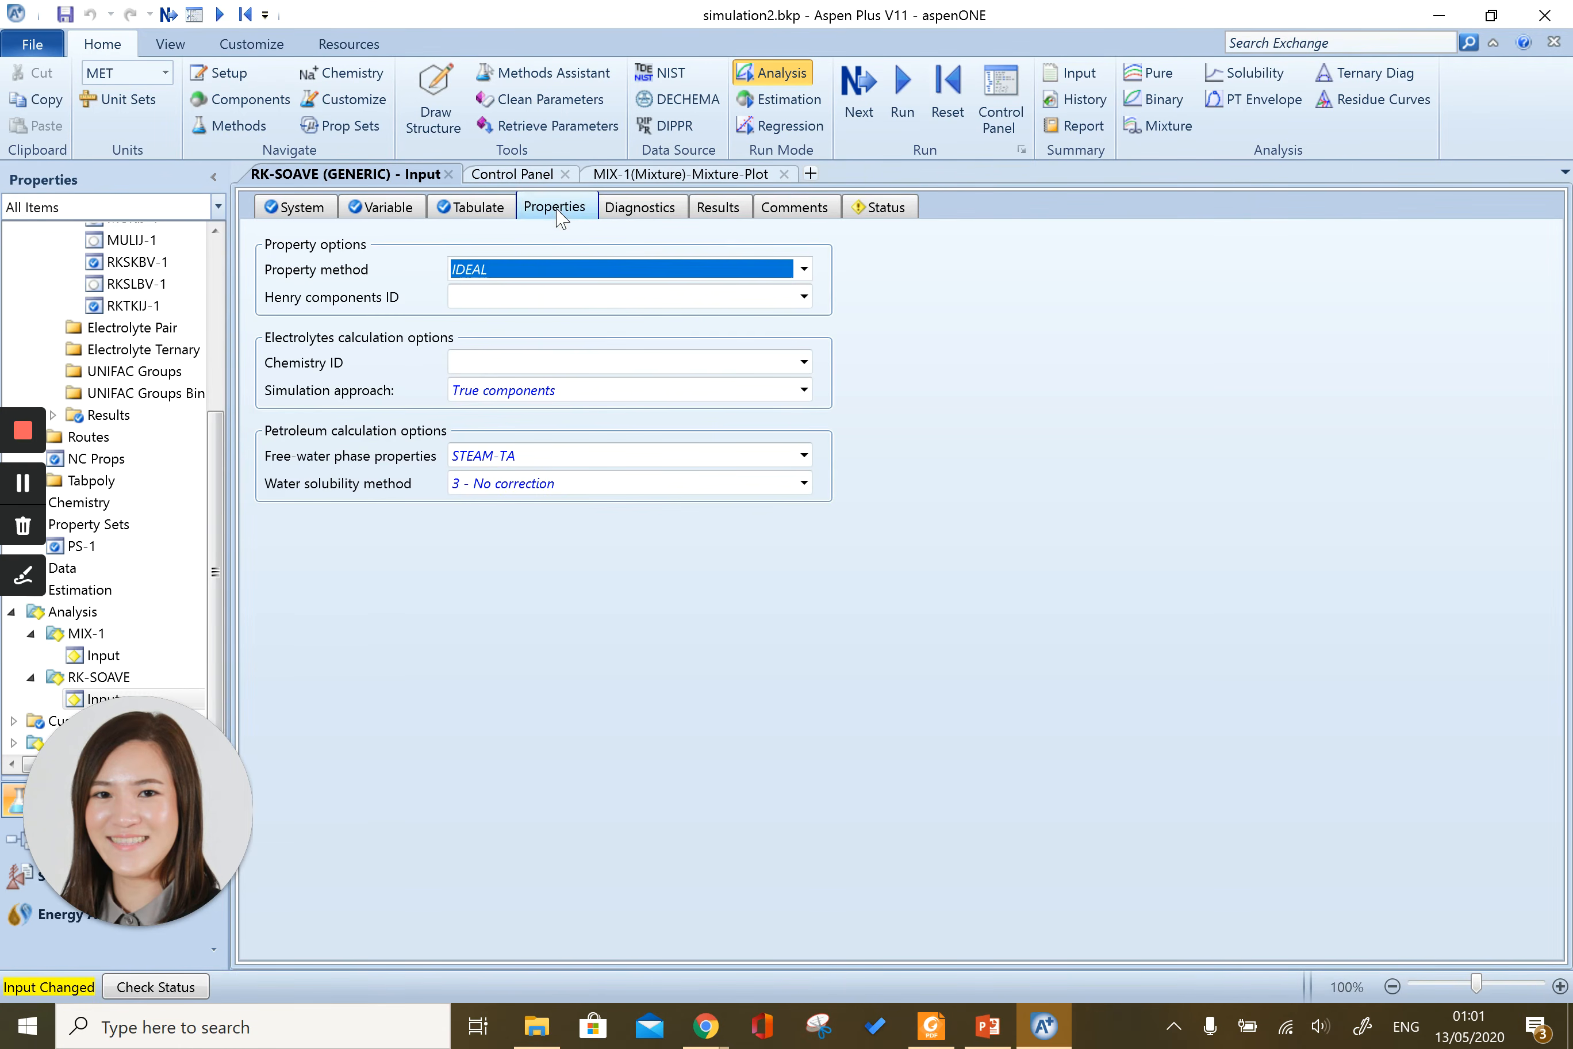
click(806, 271)
drag(799, 338, 801, 502)
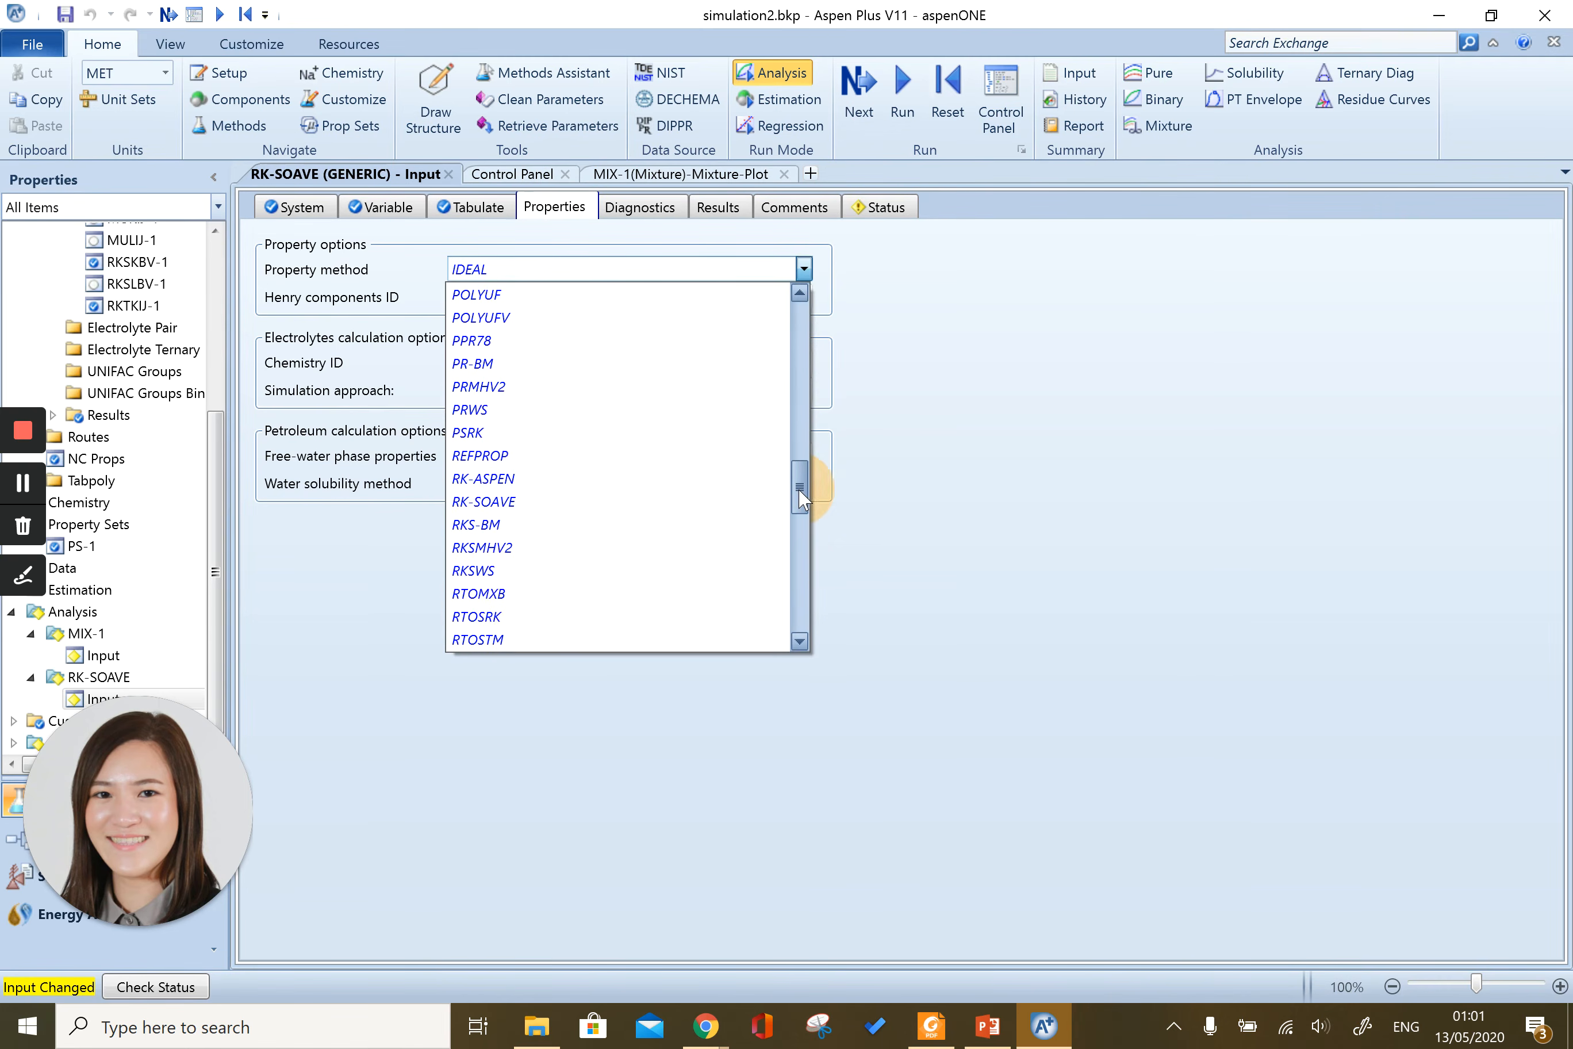
click(553, 502)
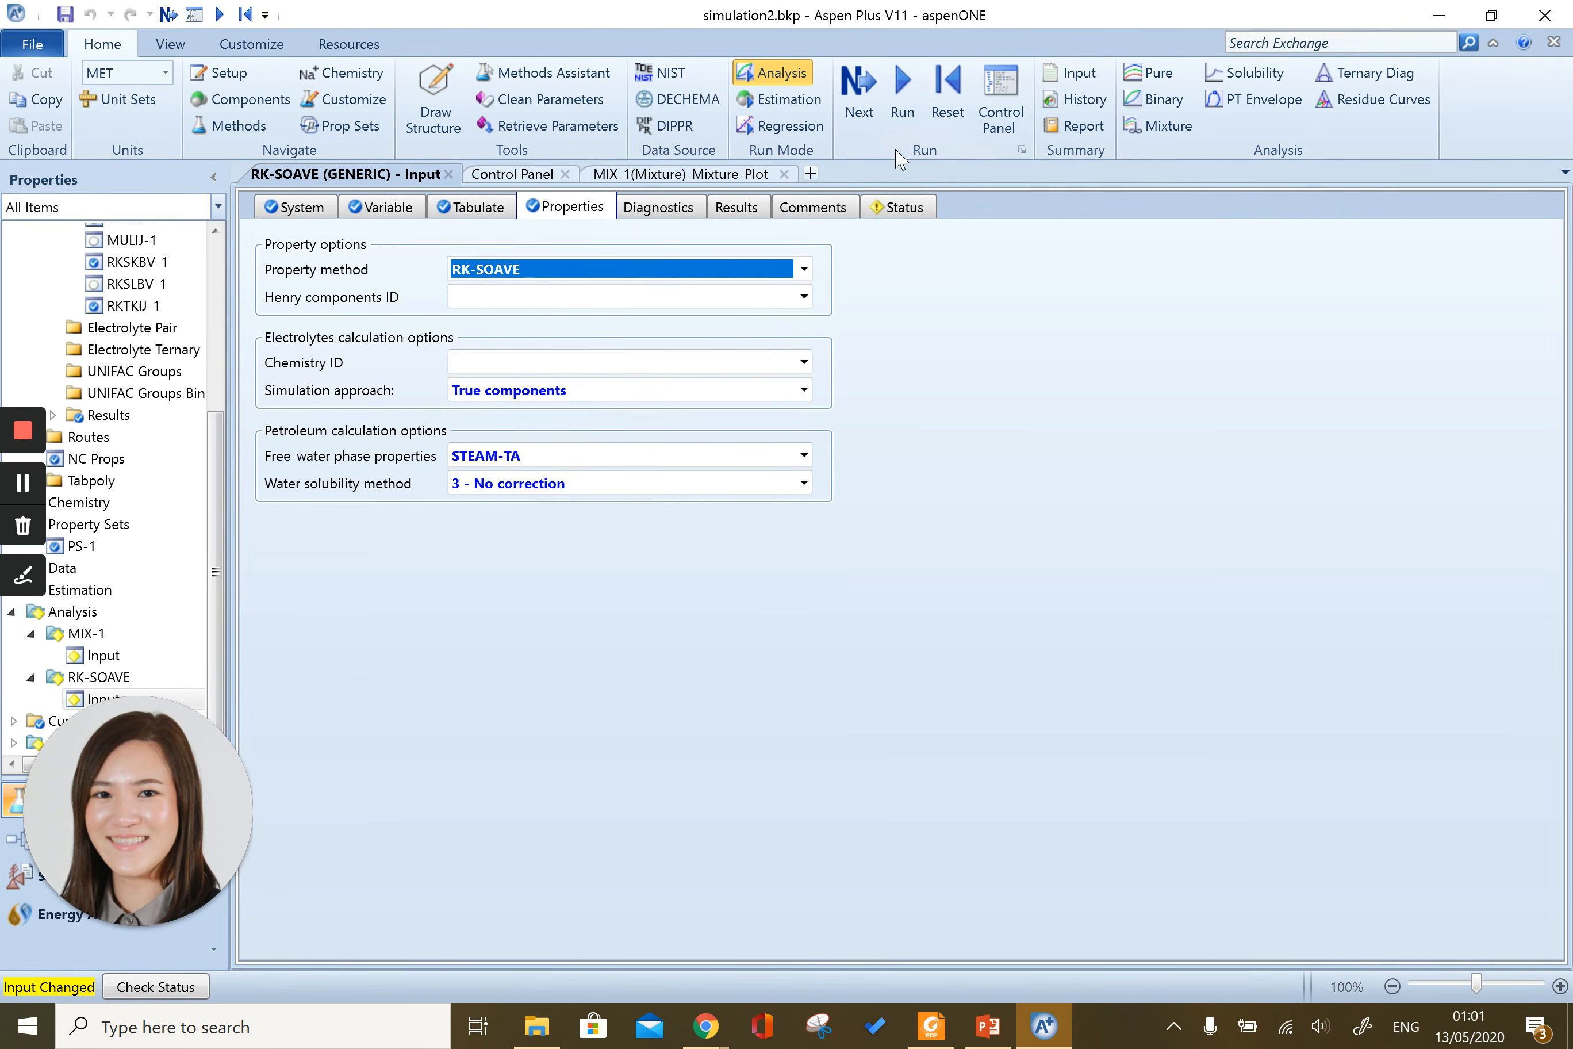
click(905, 106)
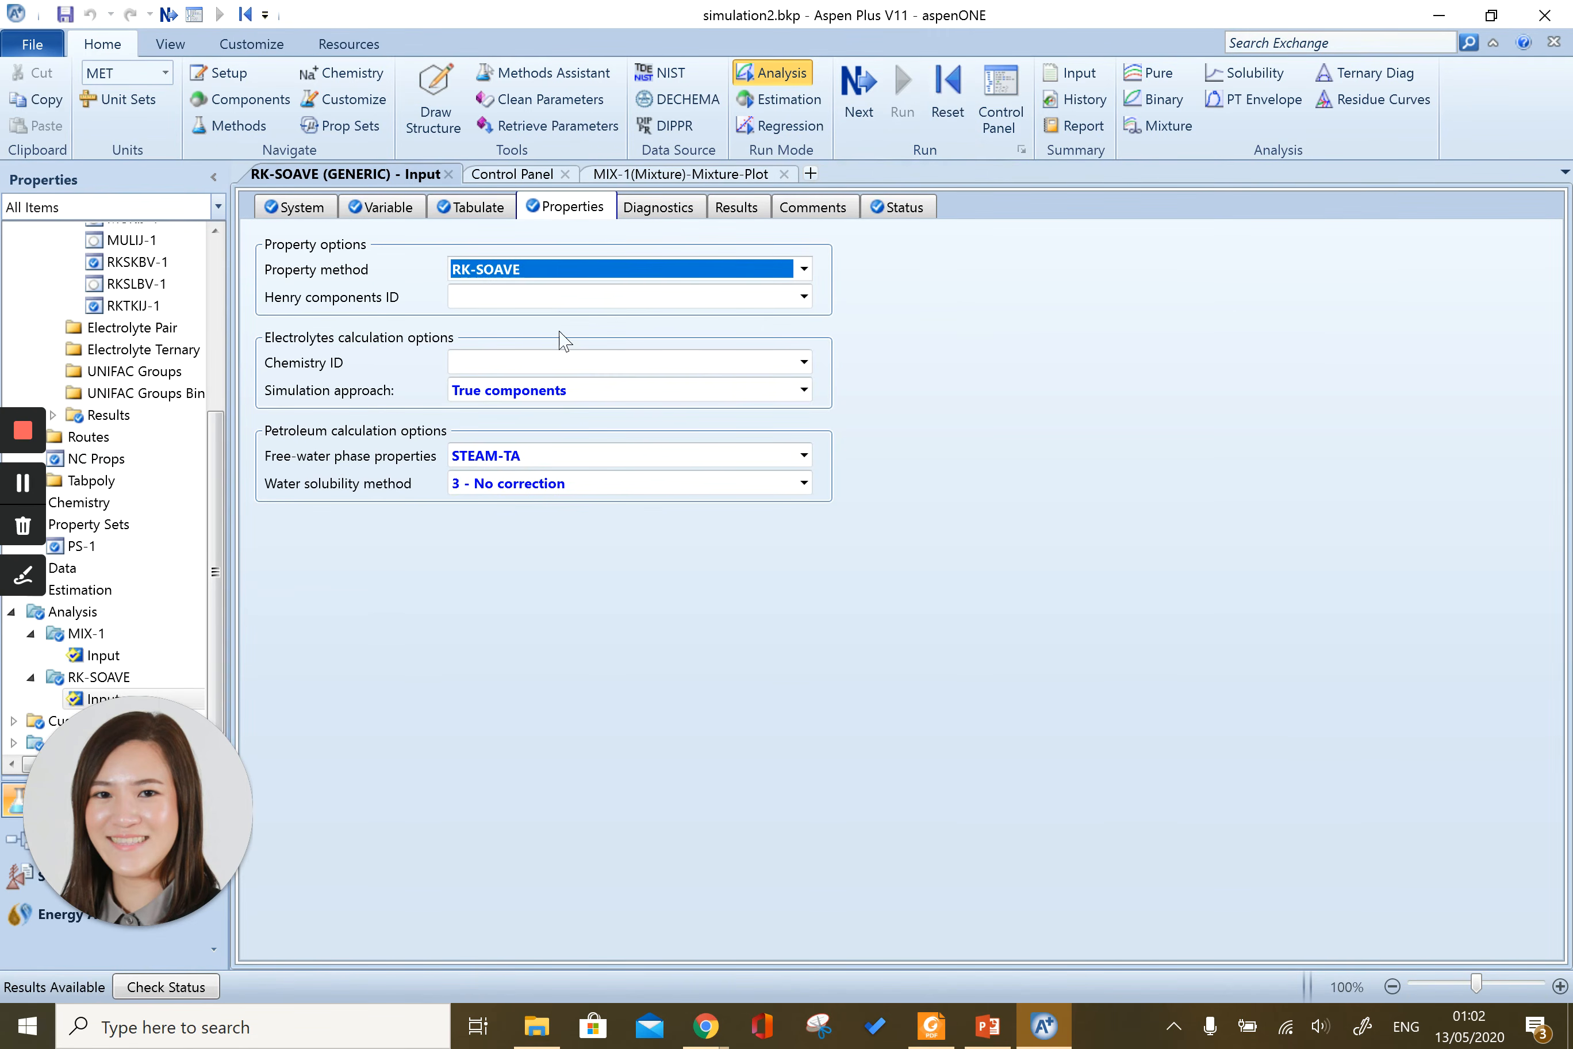
Open the RK-SOAVE analysis results and detach them into a narrower floating window beside the mixture plot.
click(737, 208)
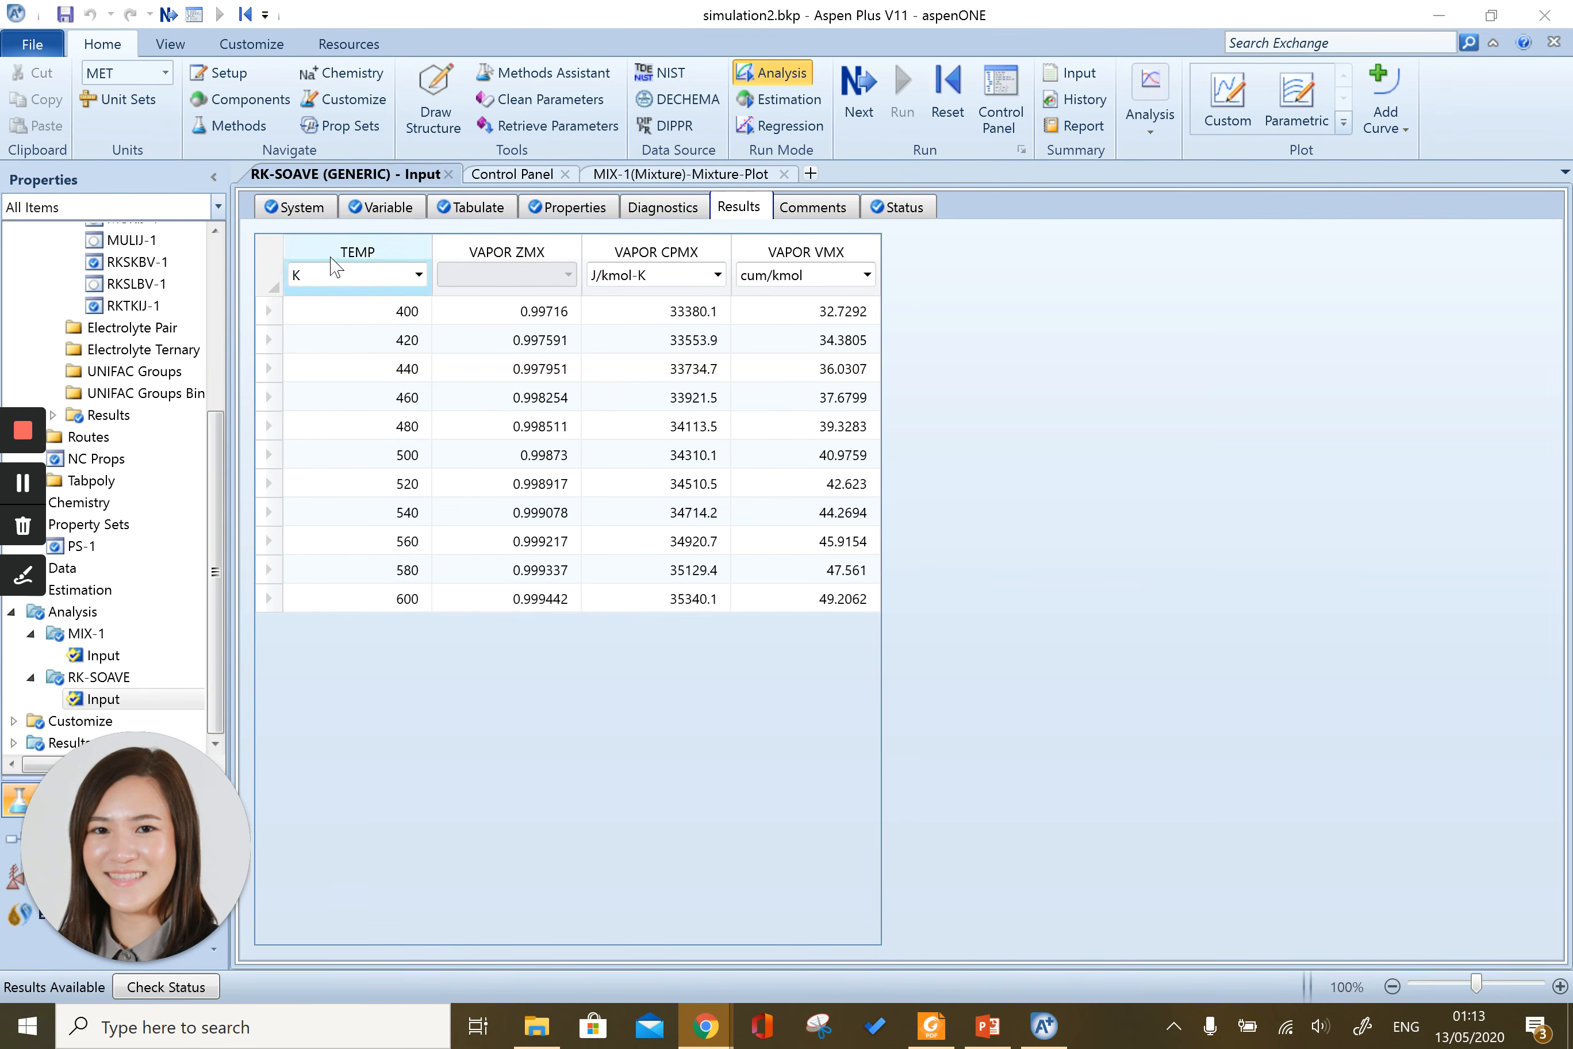
click(330, 175)
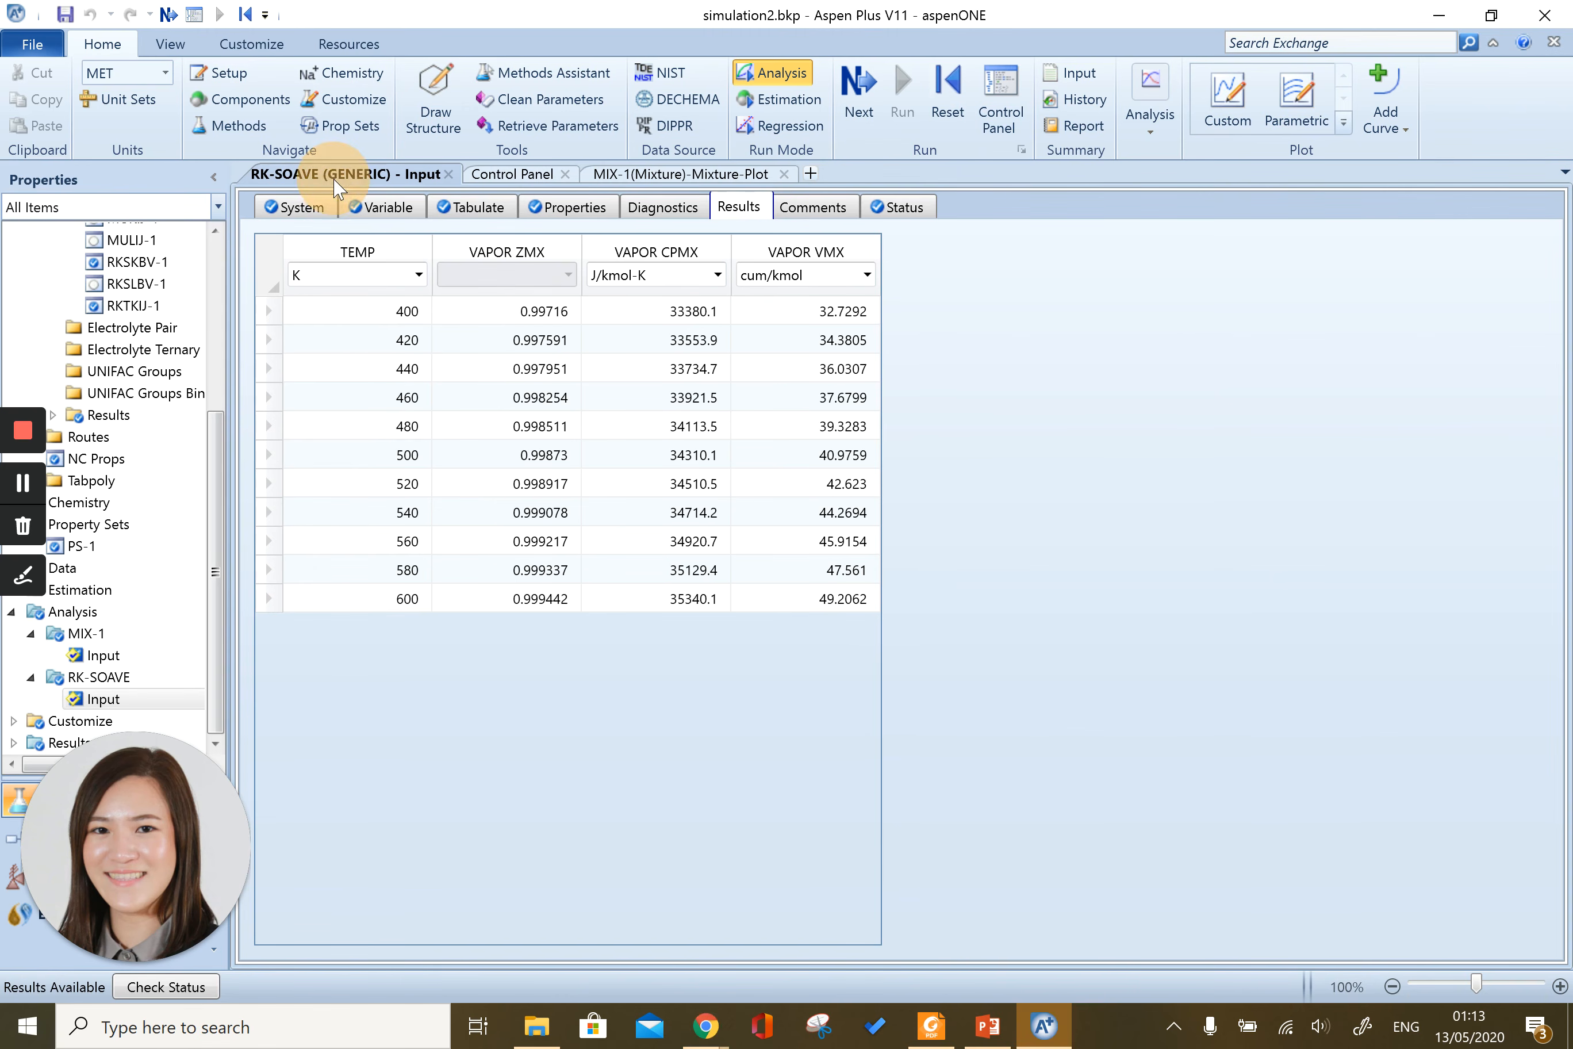
drag(337, 184, 988, 328)
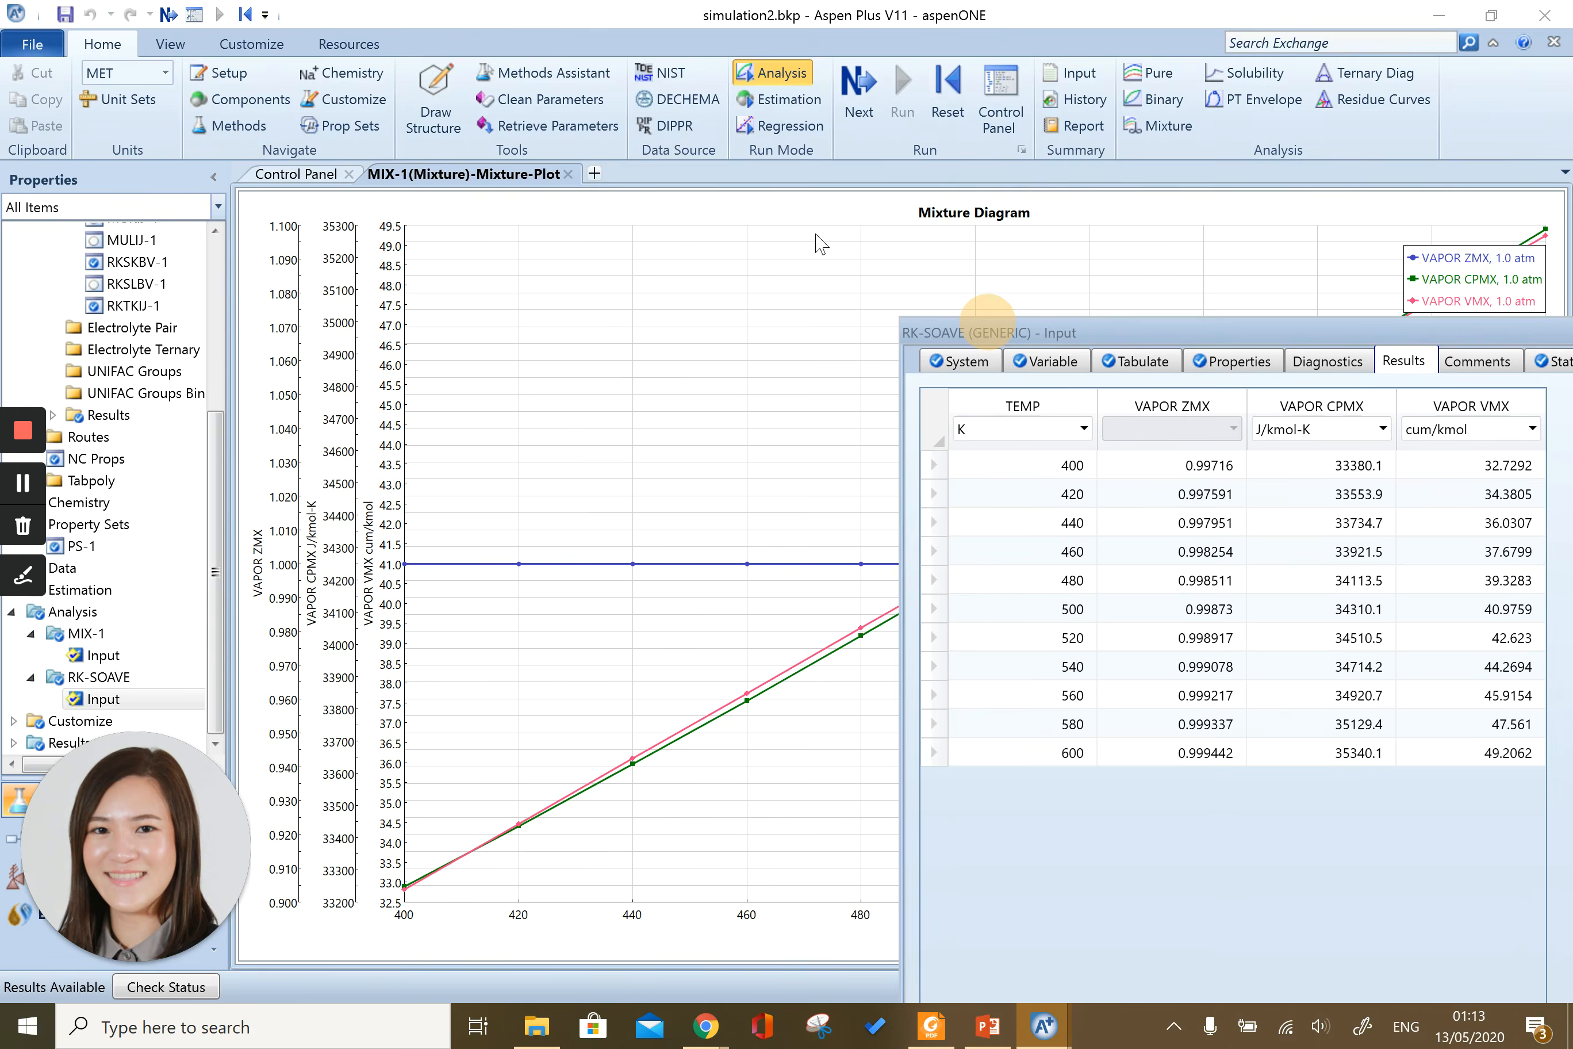
drag(821, 244, 249, 341)
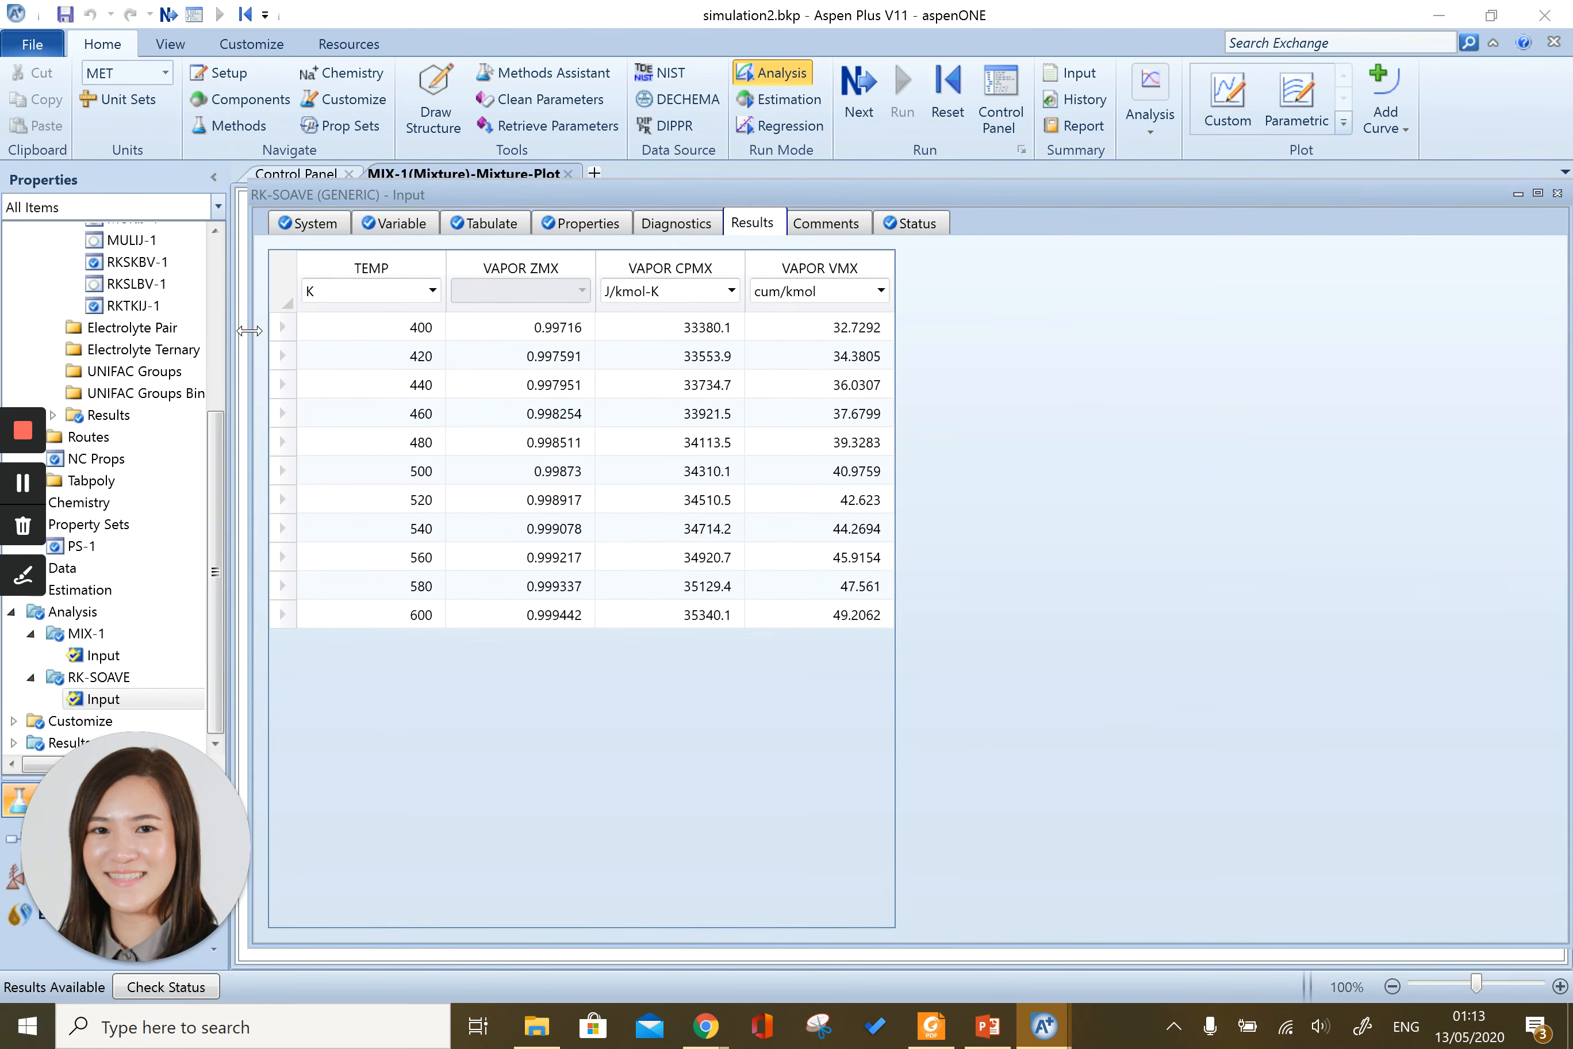
drag(249, 330, 878, 323)
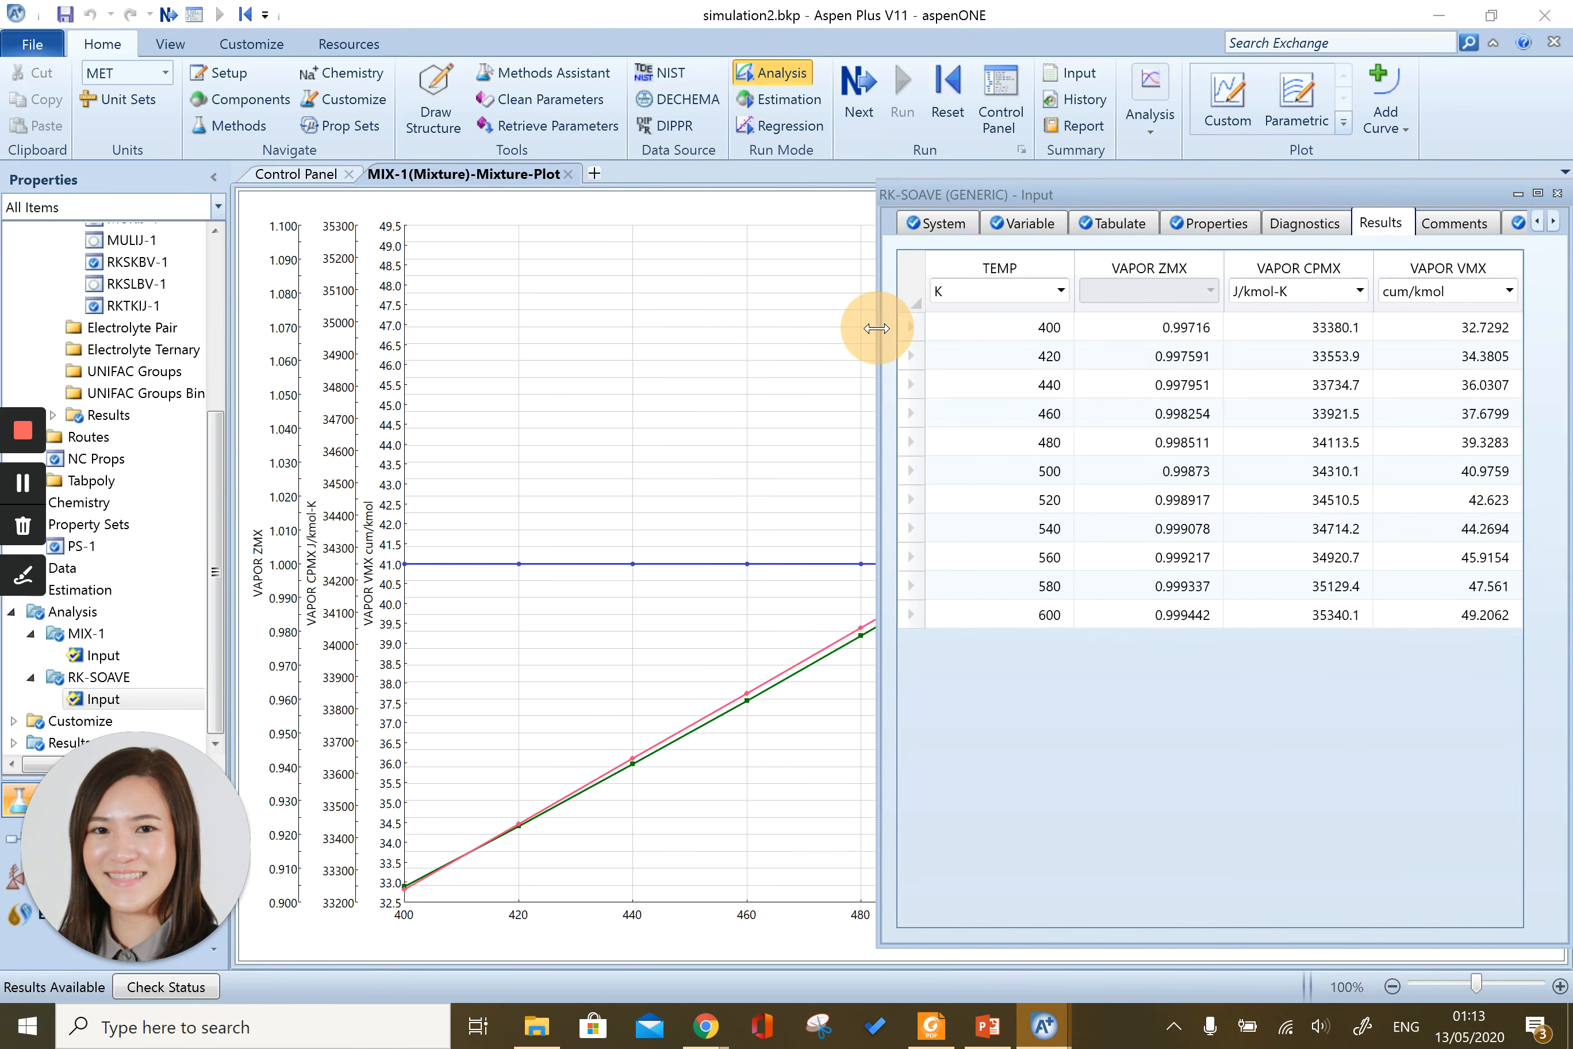
drag(1066, 196, 1064, 182)
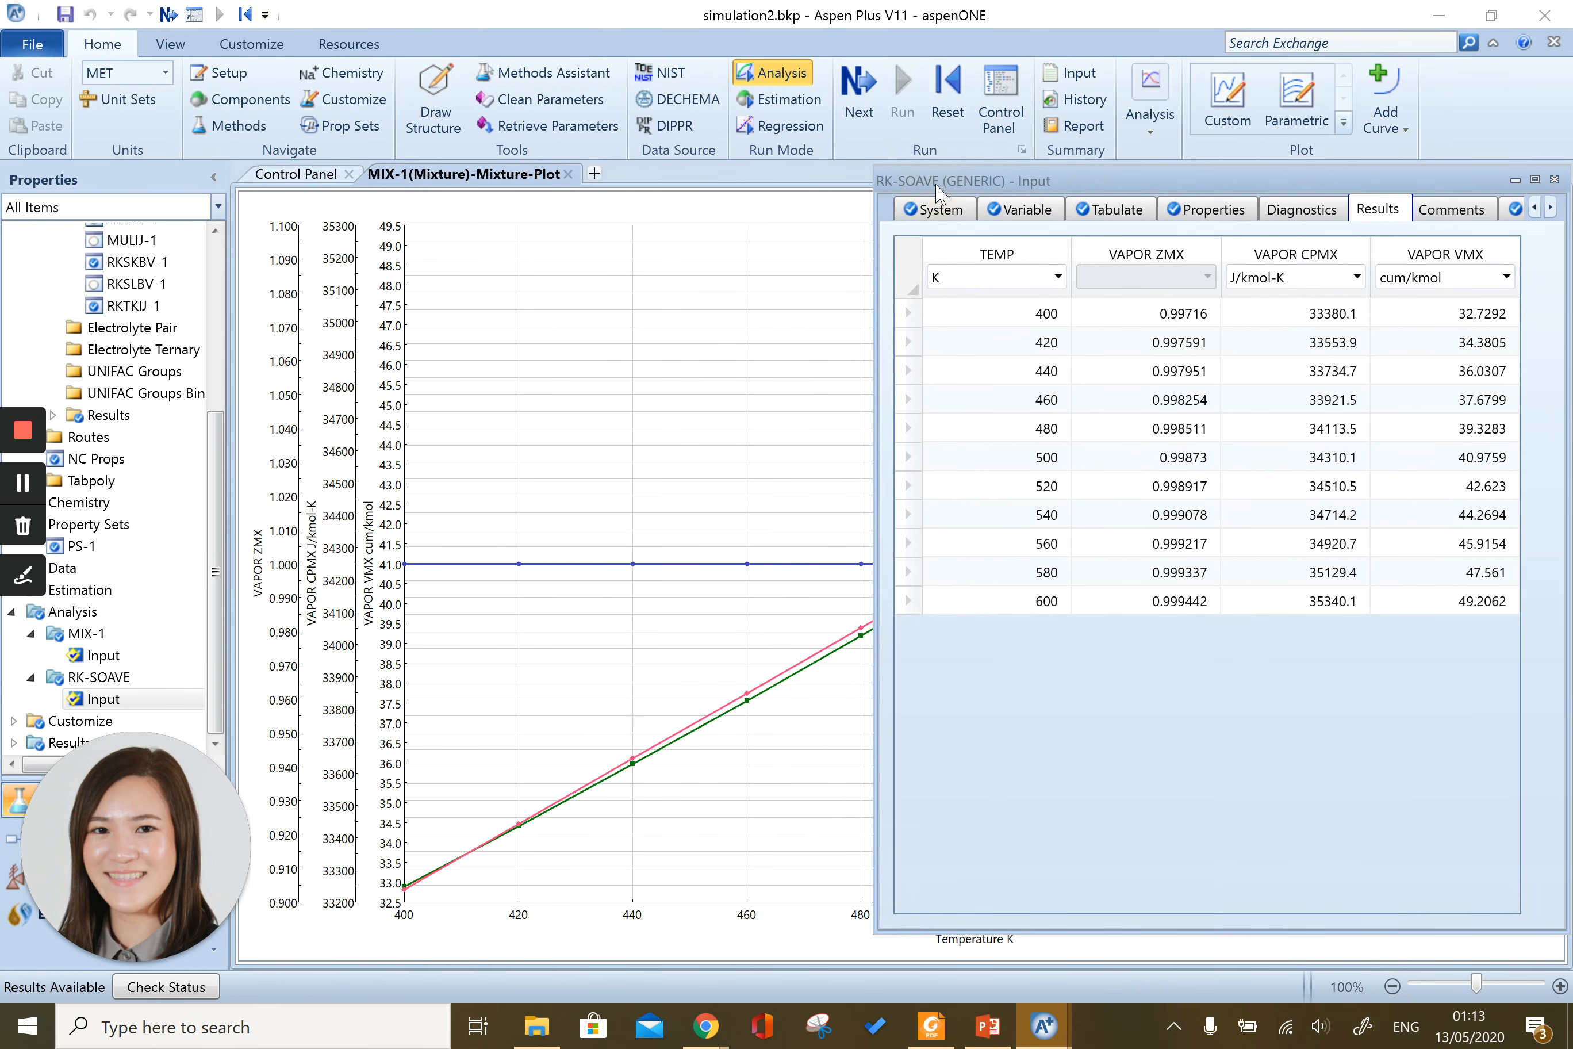
Open the MIX-1 analysis results and place them in a floating window side by side with the RK-SOAVE results.
click(119, 654)
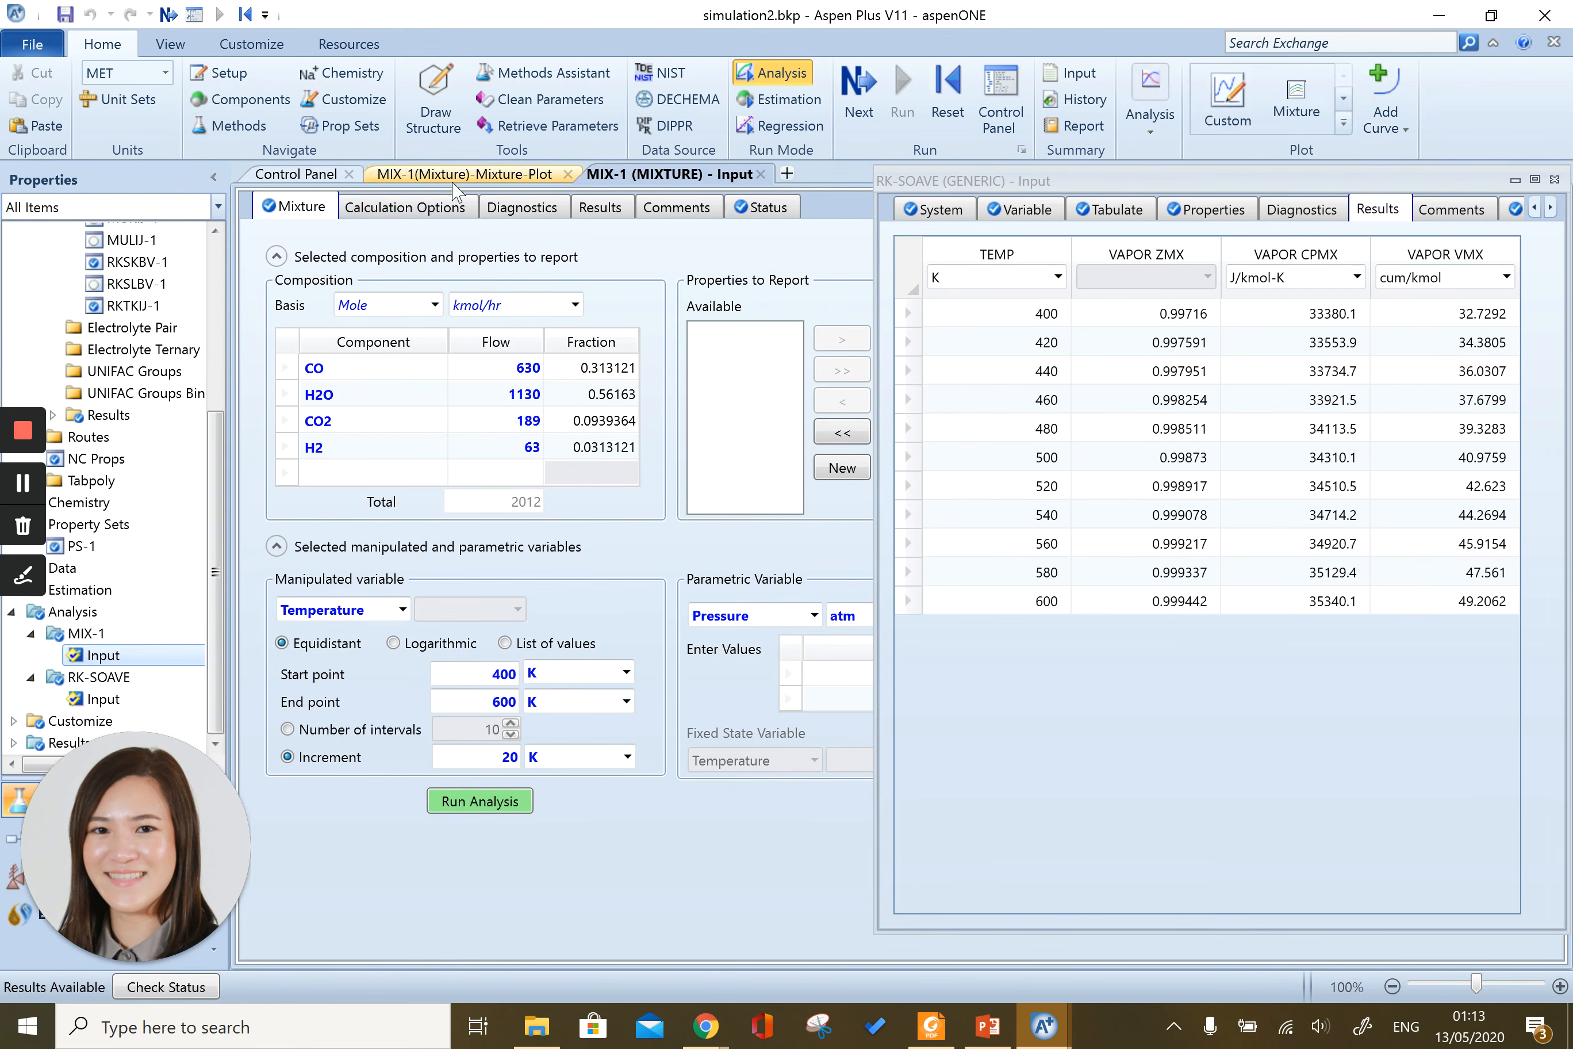
click(617, 215)
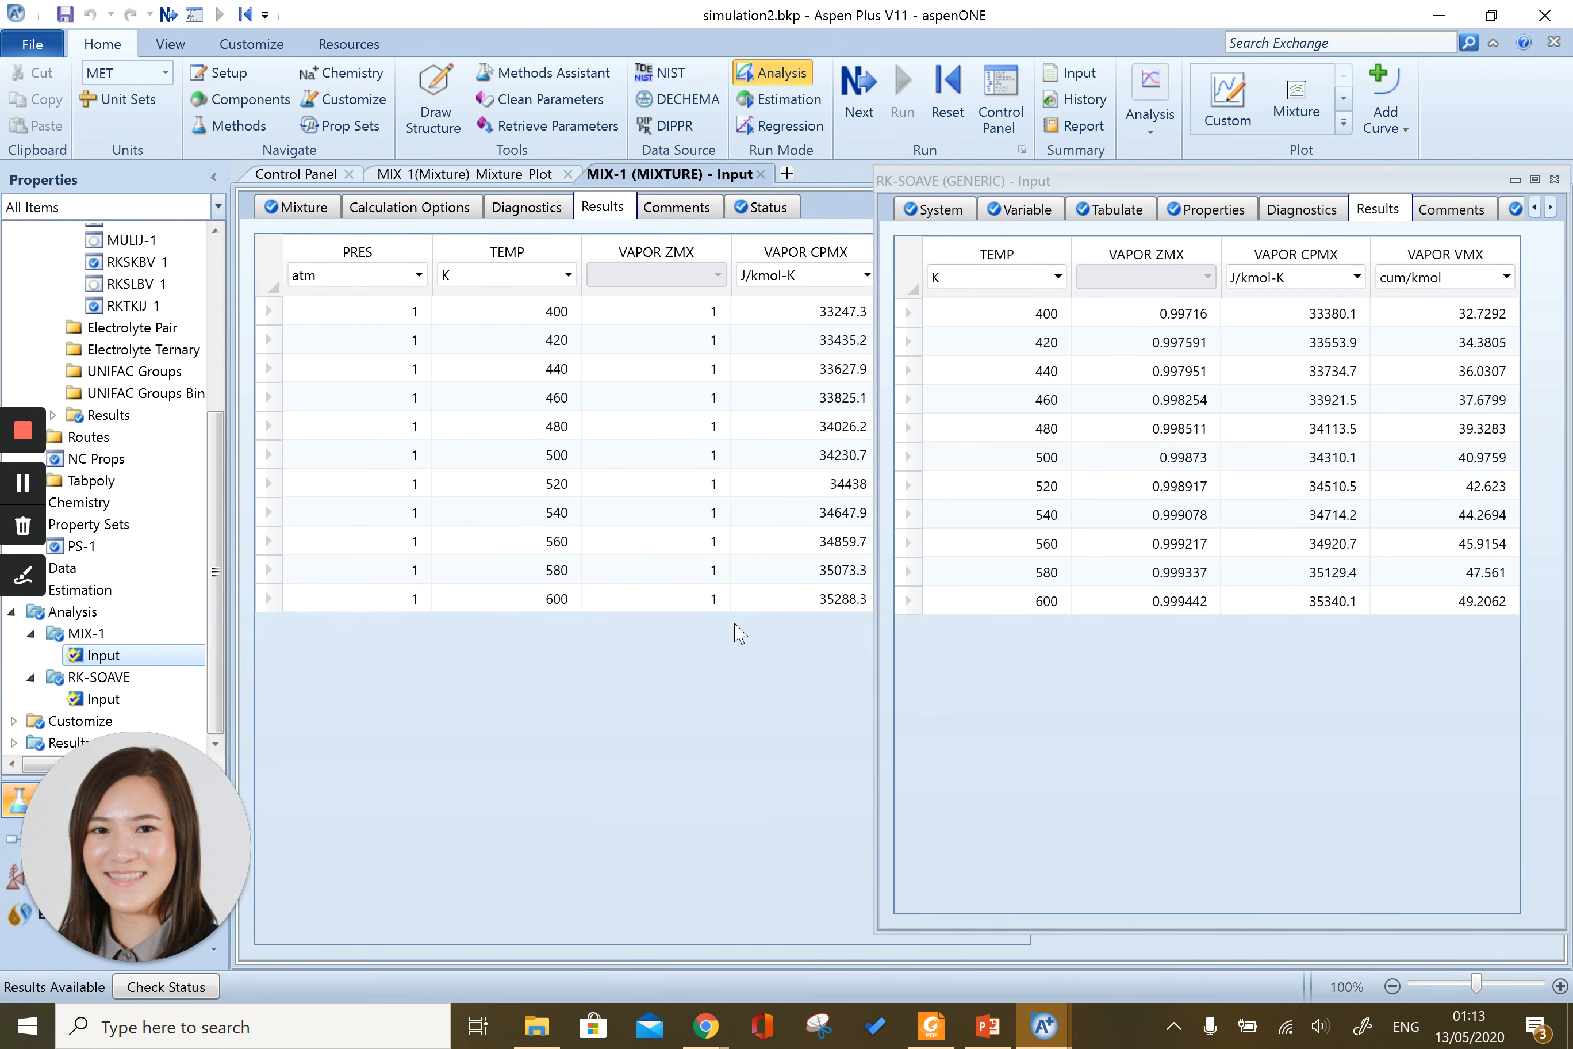
mouse_move(977, 188)
mouse_down()
mouse_move(1001, 201)
mouse_move(973, 194)
mouse_up()
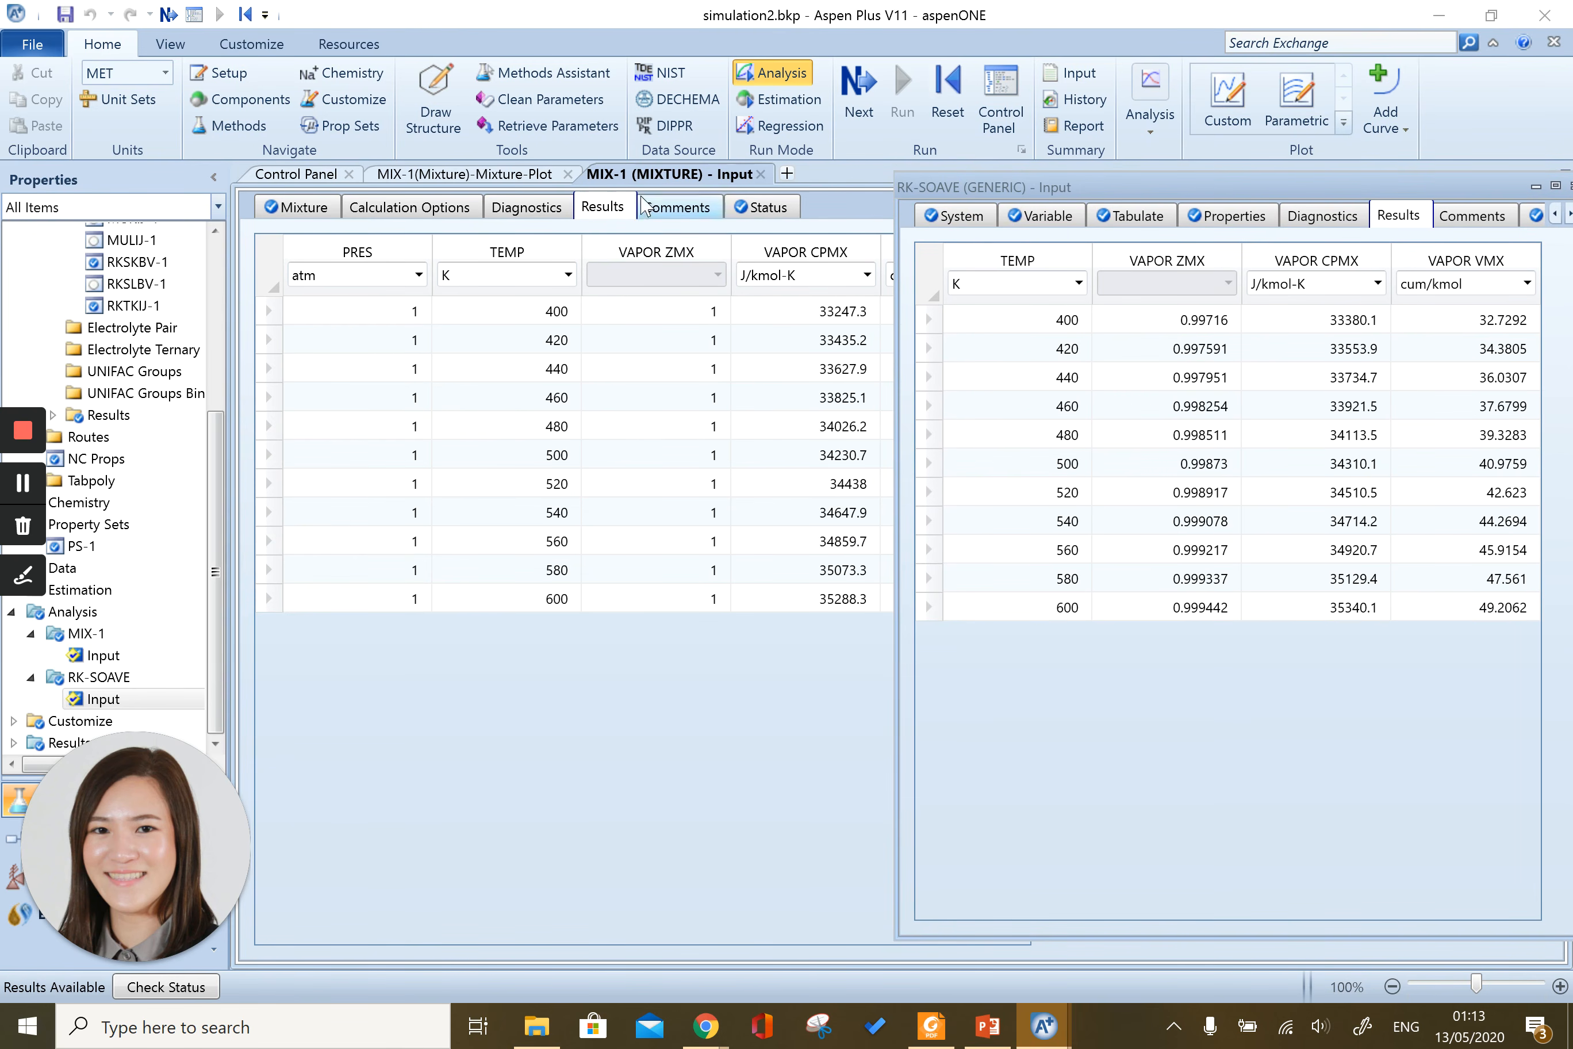
drag(643, 187, 670, 192)
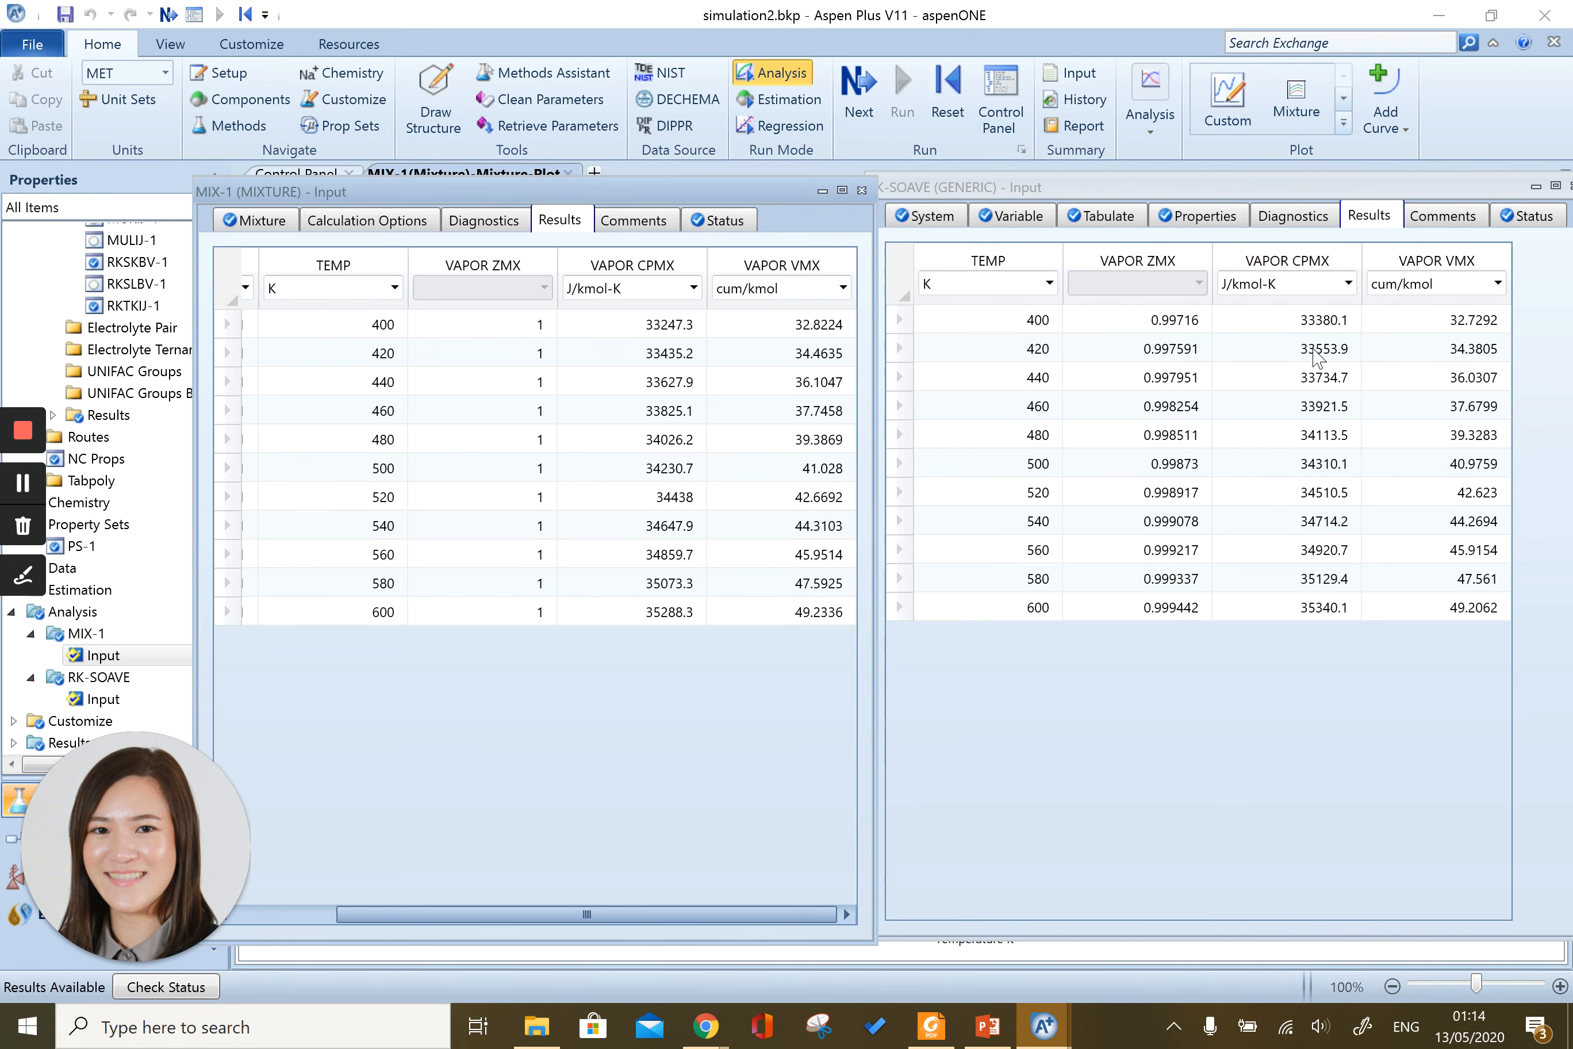
Select the VAPOR ZMX values from 400 to 600 K in both the MIX-1 and RK-SOAVE results to compare them.
drag(509, 329, 524, 609)
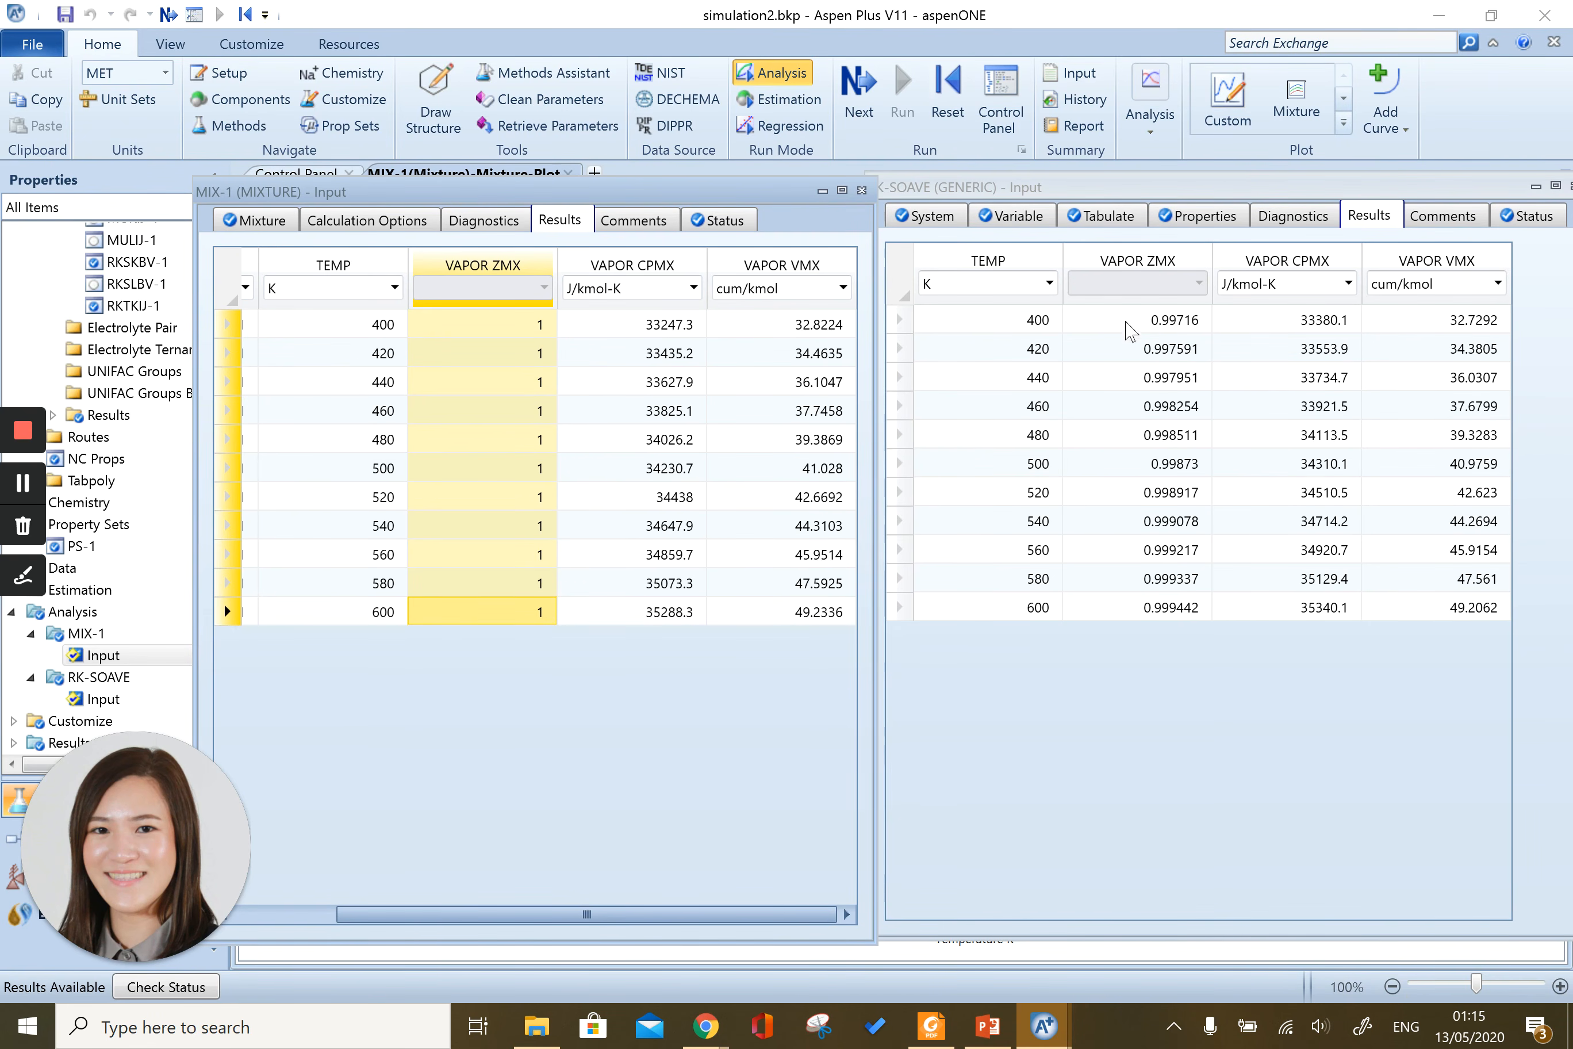
click(1126, 323)
drag(1131, 345, 1148, 609)
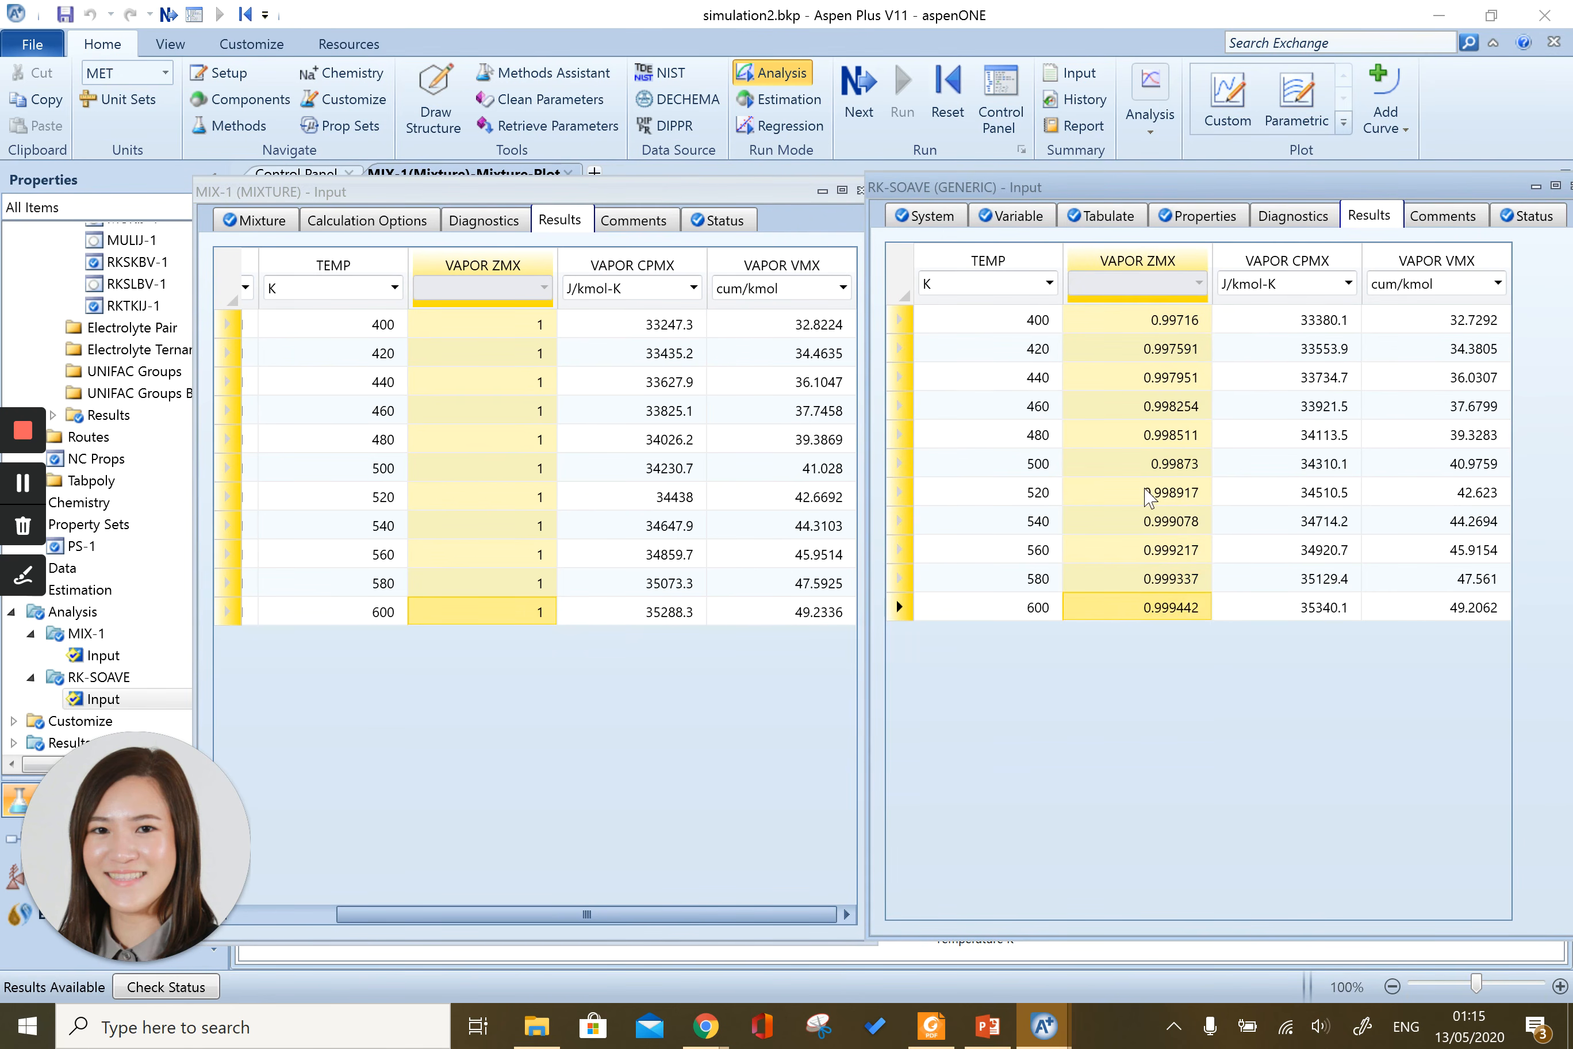